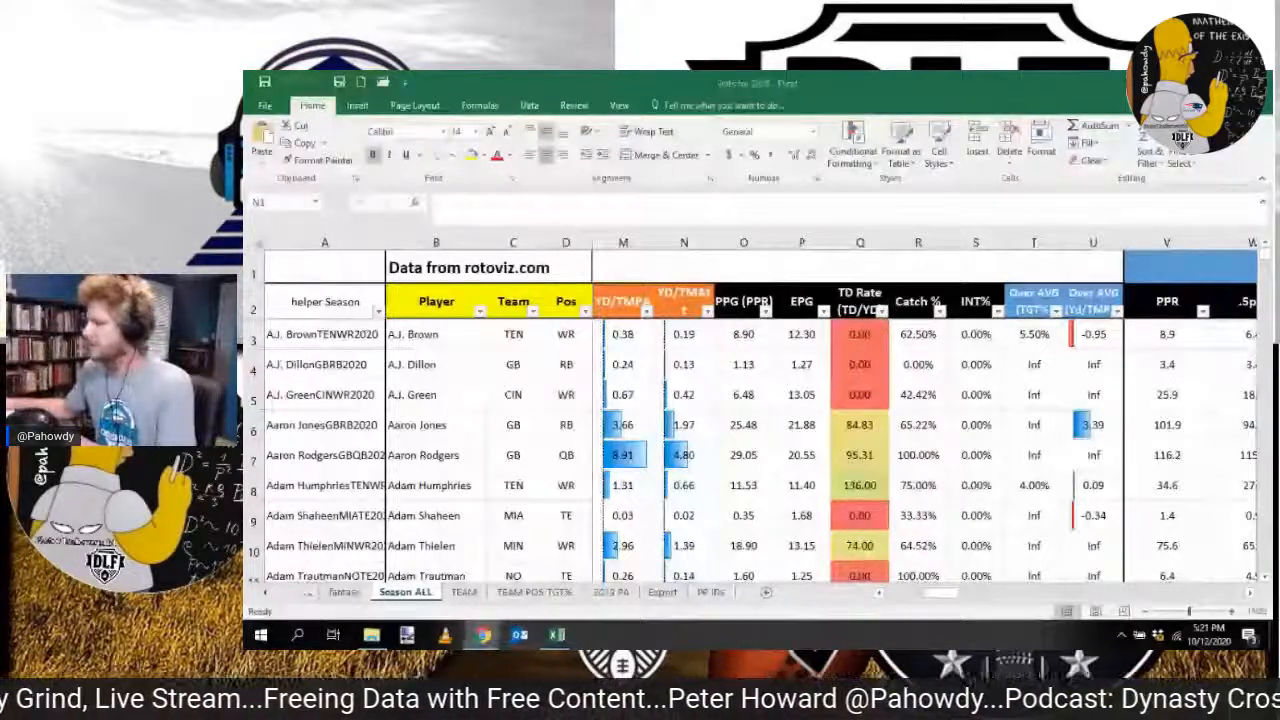
Step: Open the RotoViz weekly player stats page and set the stats category to Receiving
click(483, 635)
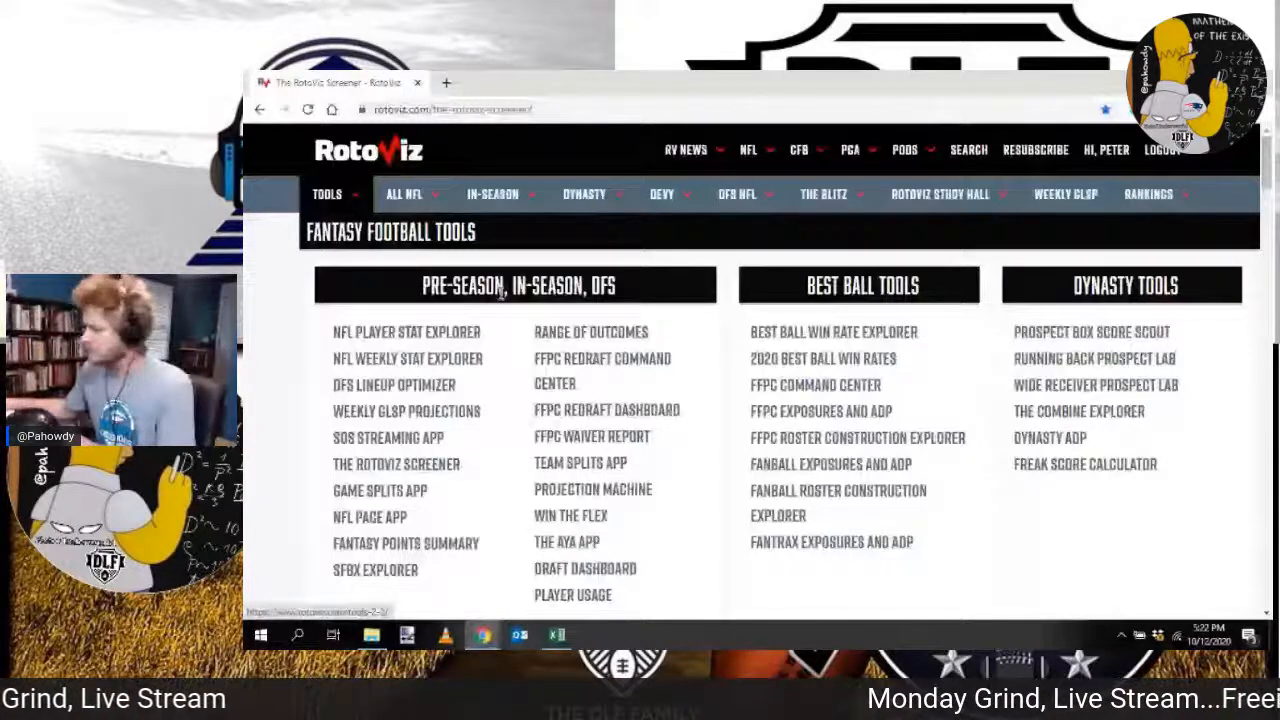
key(alt+Tab)
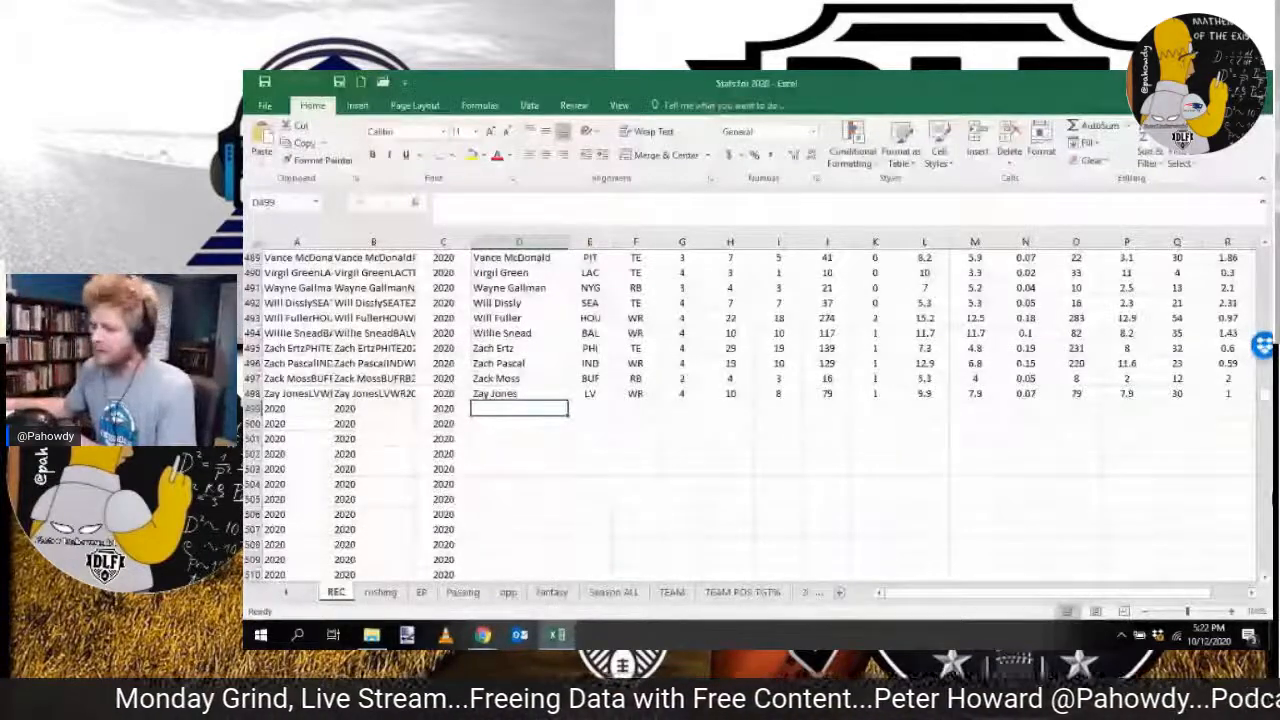
key(alt+Tab)
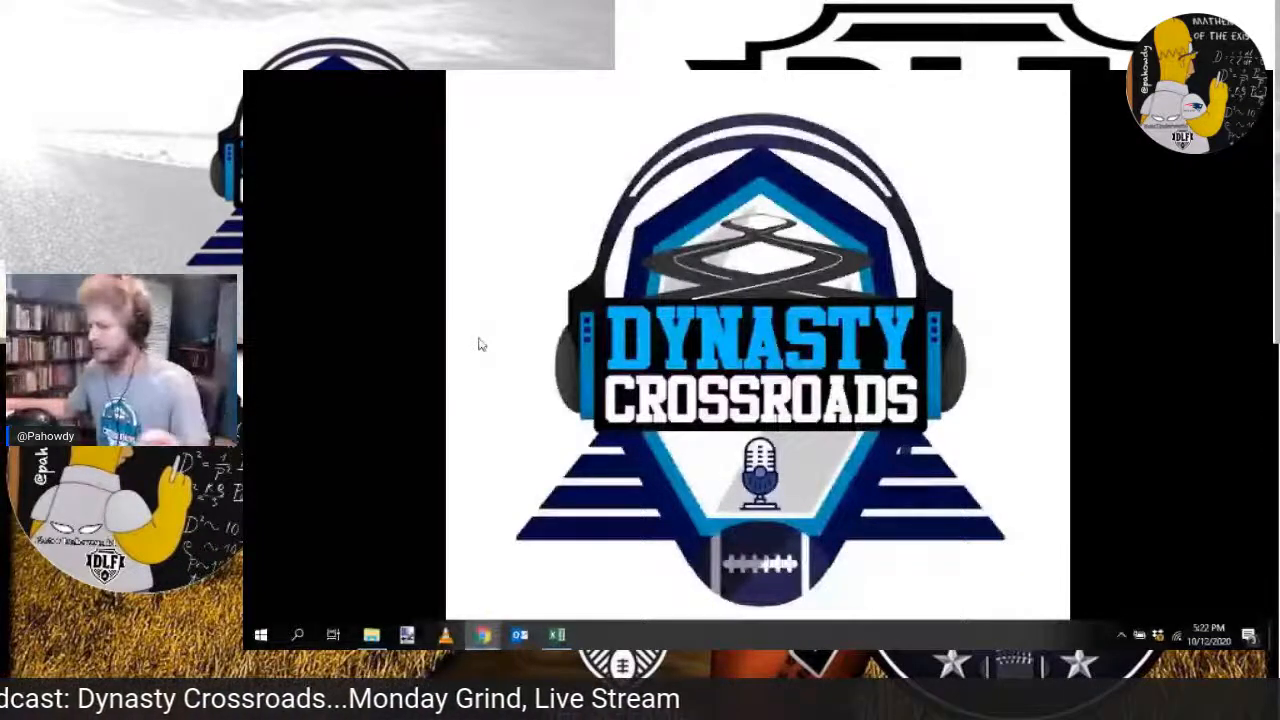
key(alt+Tab)
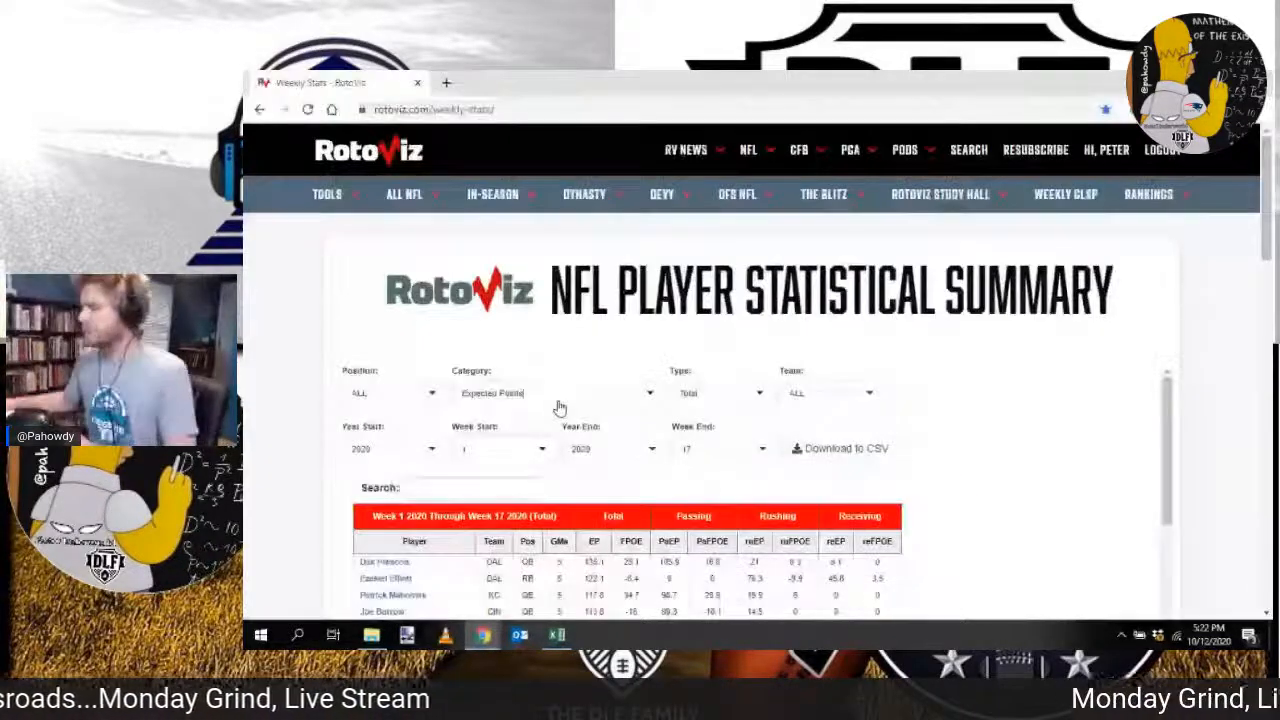
click(560, 408)
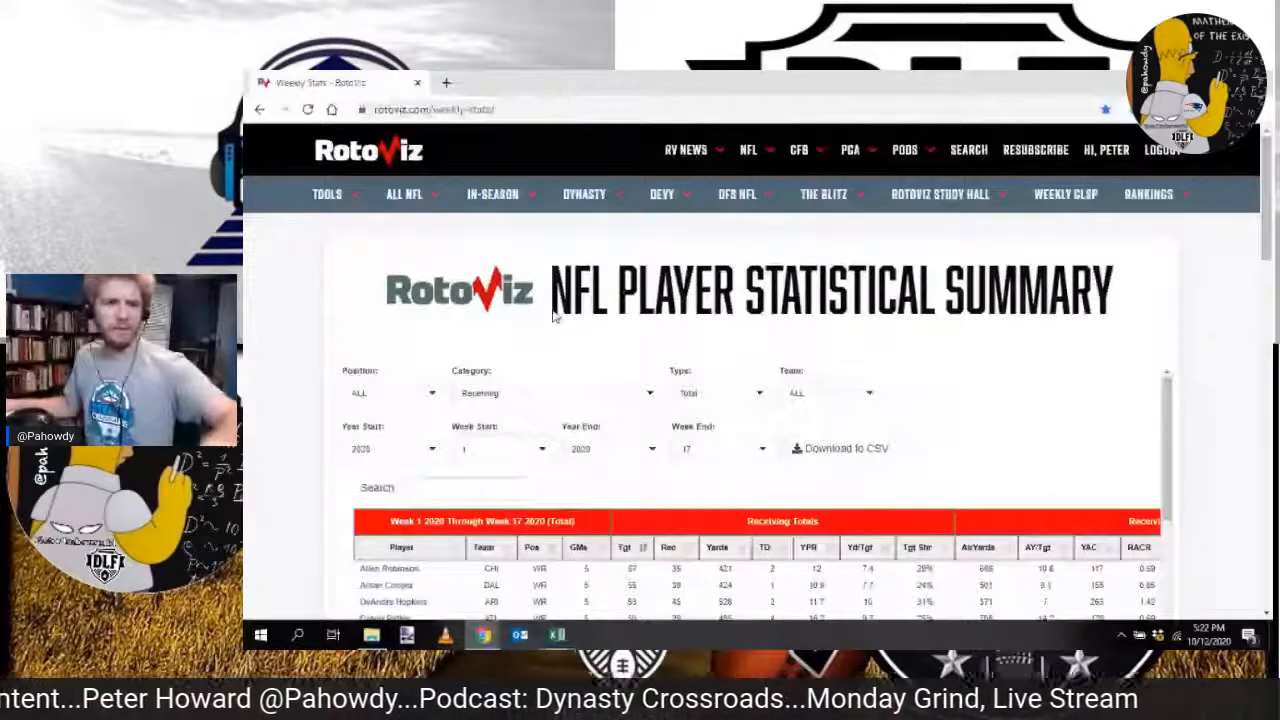
scroll(560, 330, down, 3)
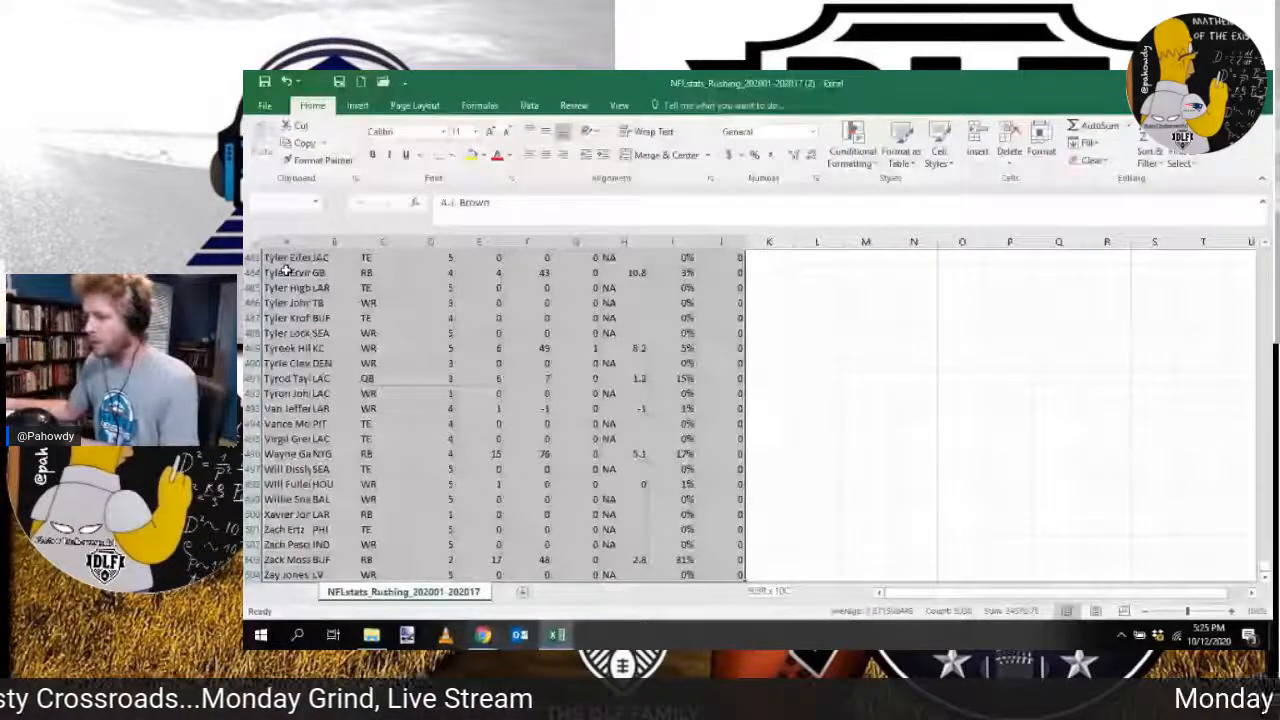
Step: Copy the selected rushing export data into the rushing sheet of the Stats for 2020 workbook, starting at cell C2
key(ctrl+c)
key(alt+Tab)
key(ctrl+v)
drag(1264, 566, 1250, 228)
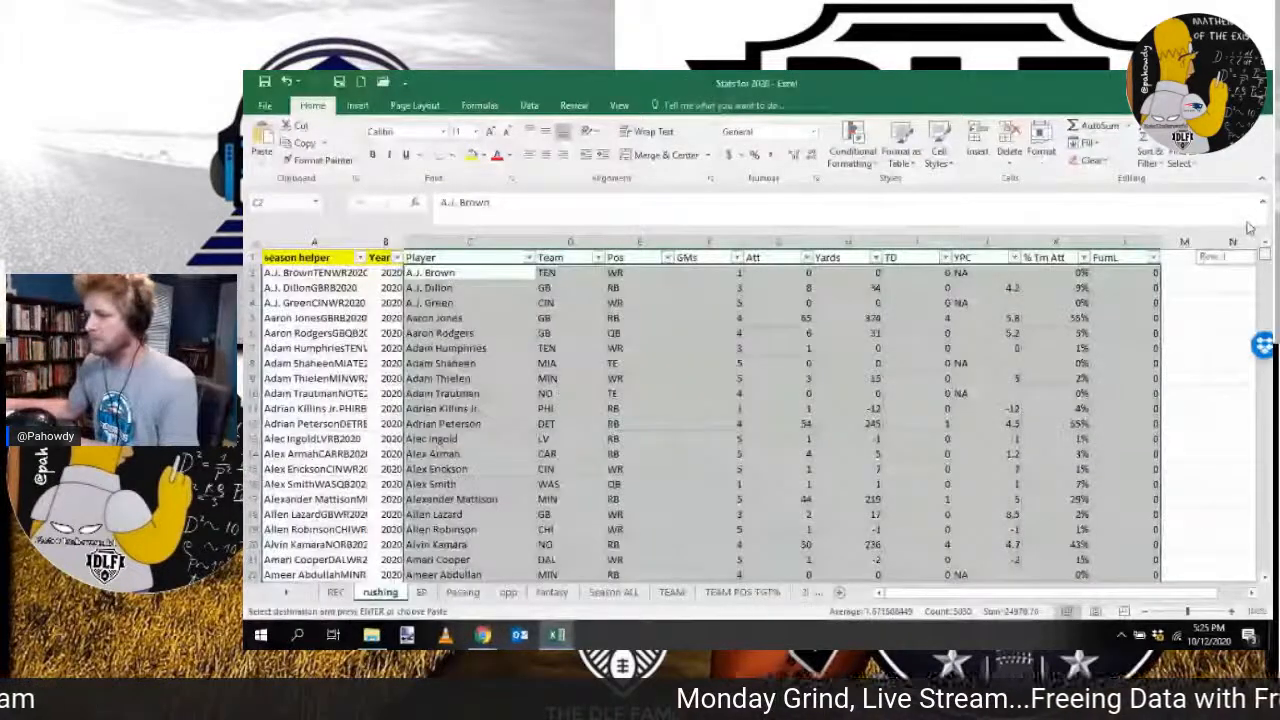
Step: Open the workbook's EP sheet and set the RotoViz stats category to Expected Points
click(421, 592)
click(557, 635)
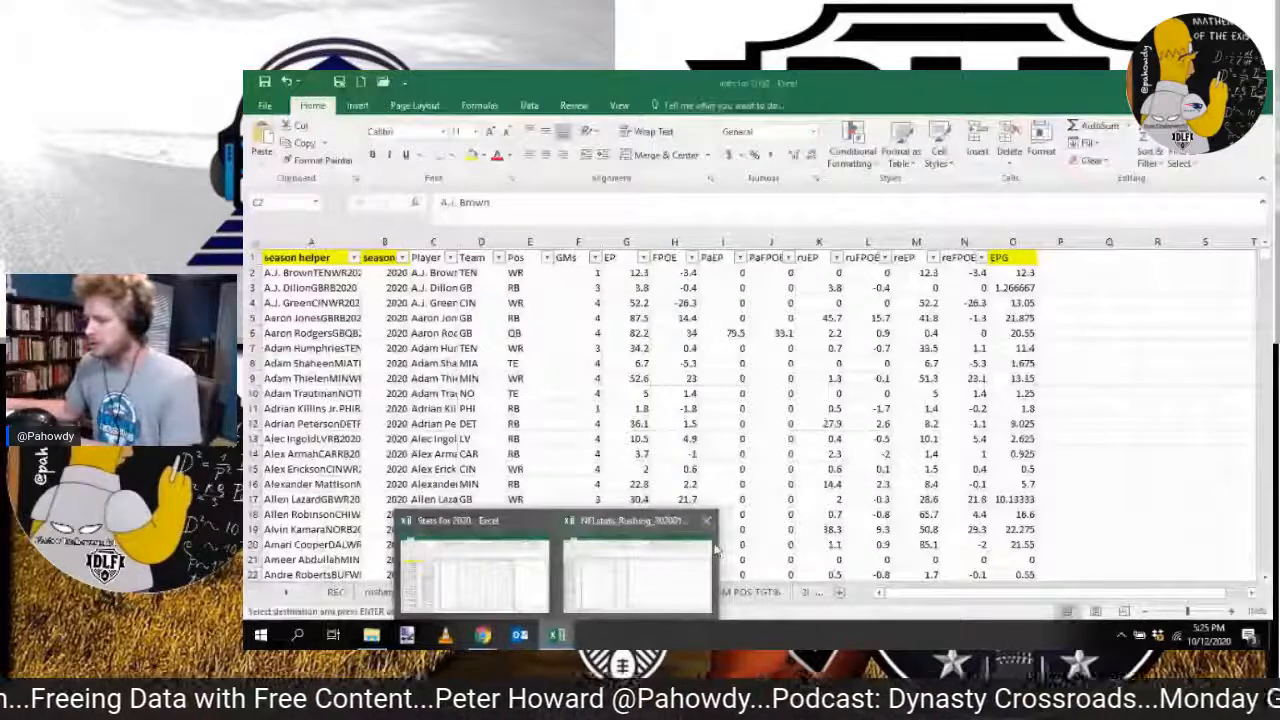
click(483, 635)
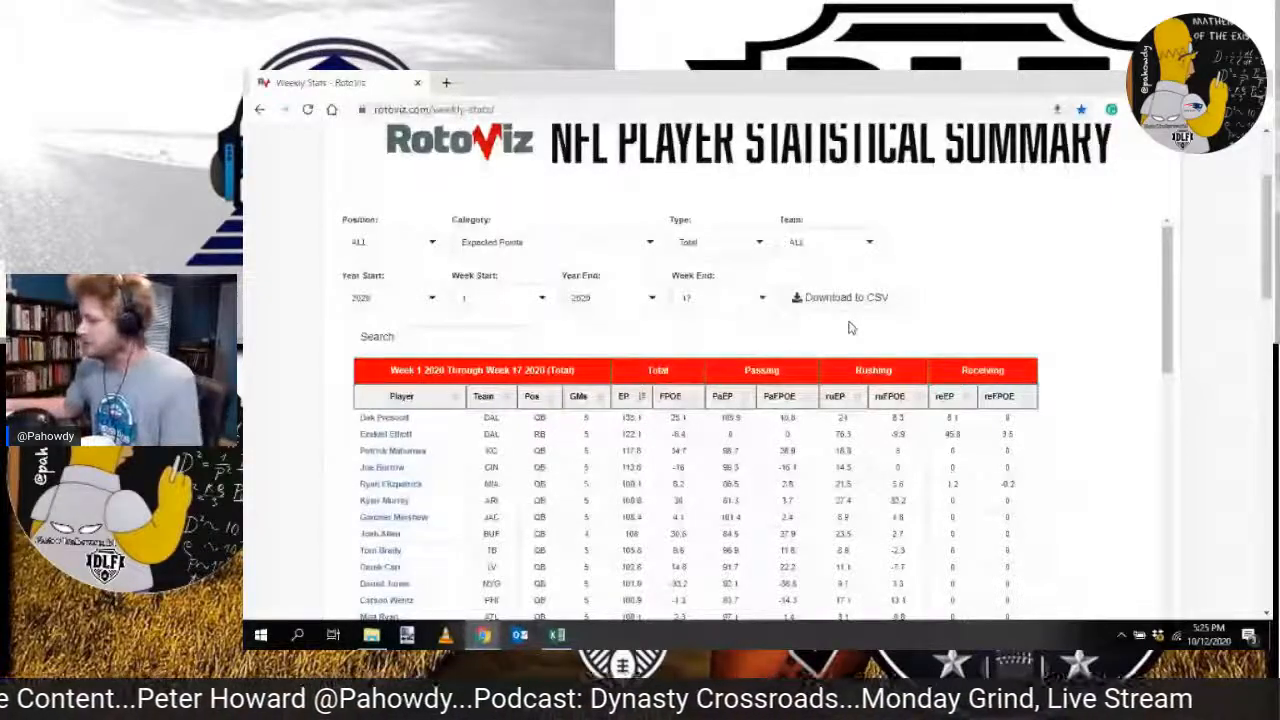
key(alt+Tab)
drag(1266, 258, 1264, 430)
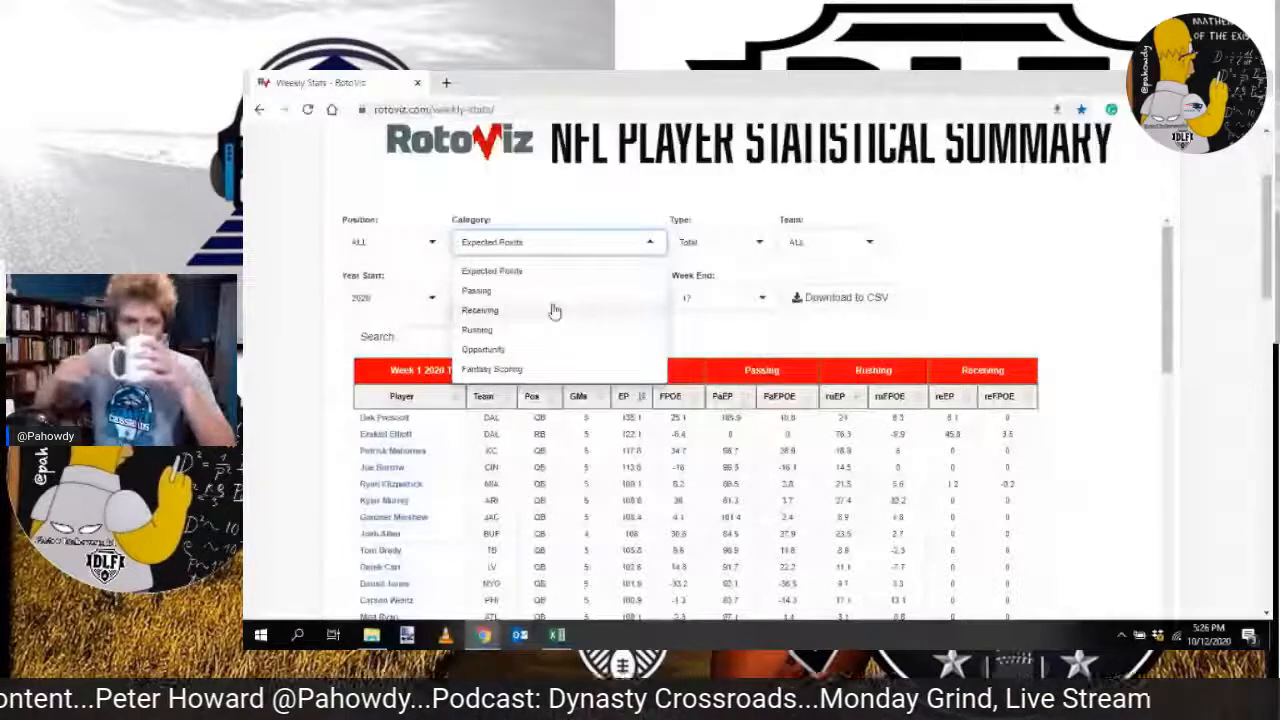
Step: Set the RotoViz category to Passing and paste the passing export data into the Passing sheet from cell C2
click(551, 291)
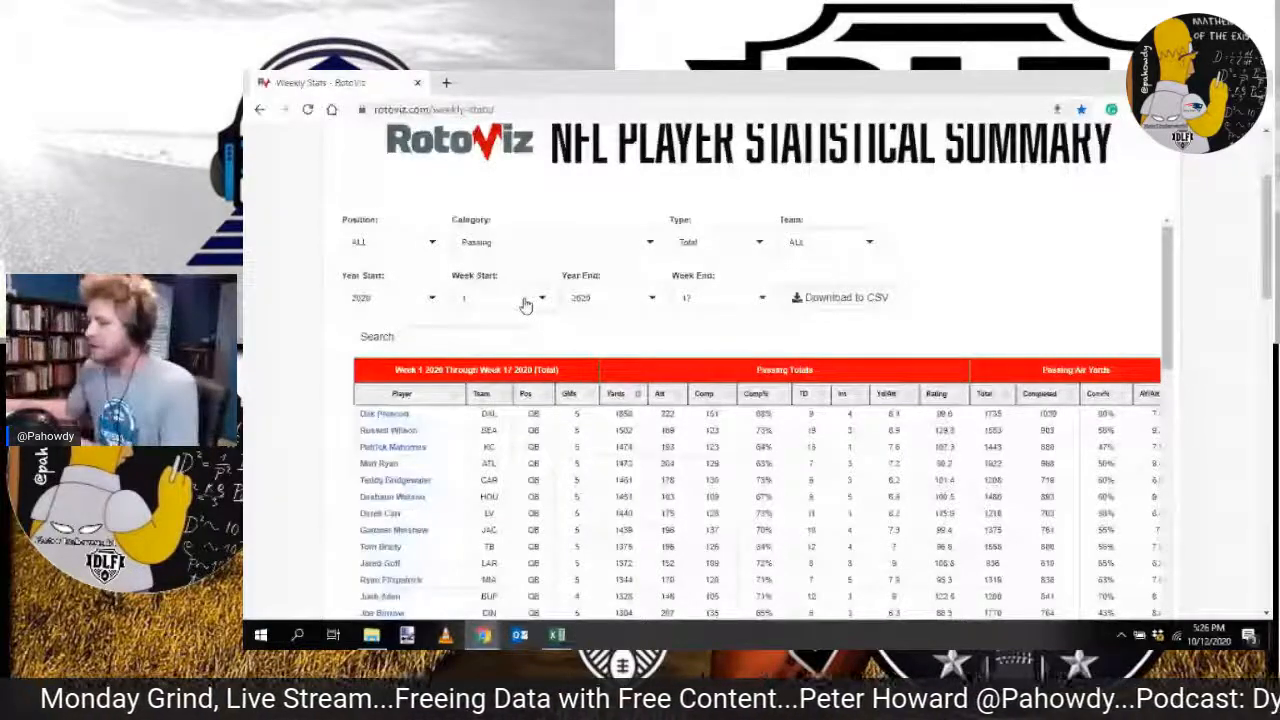
key(alt+Tab)
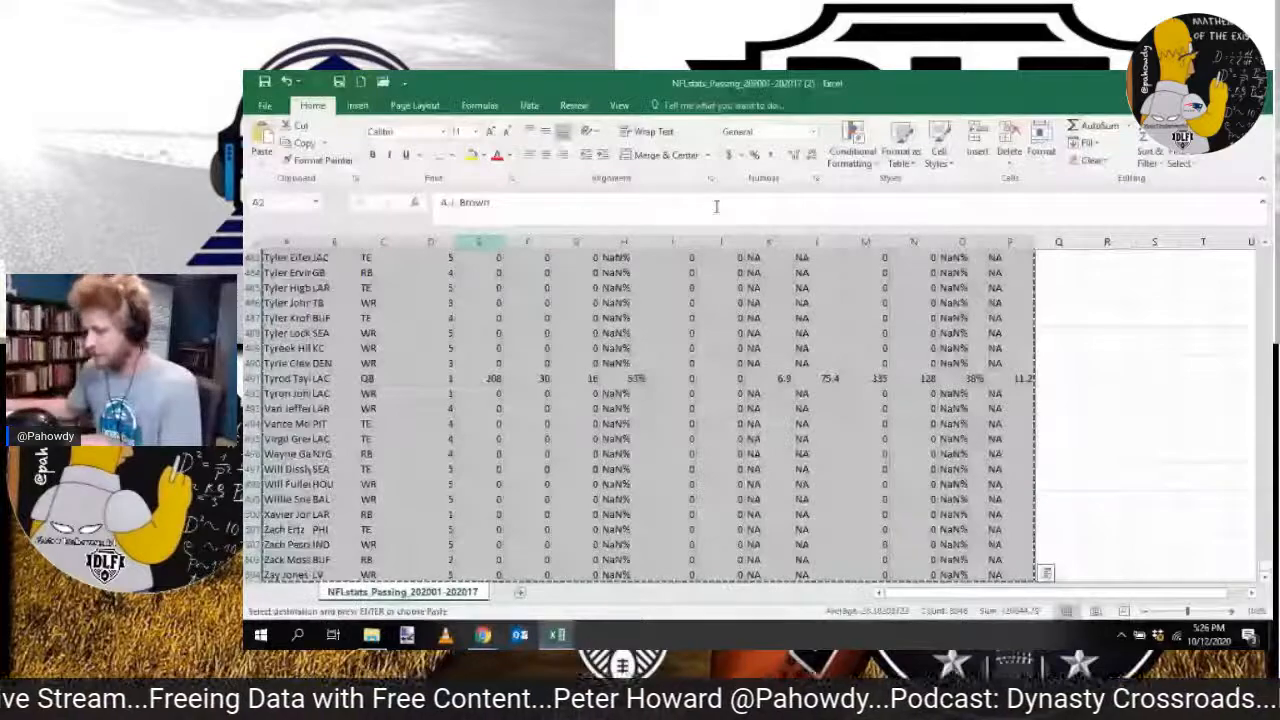
key(alt+Tab)
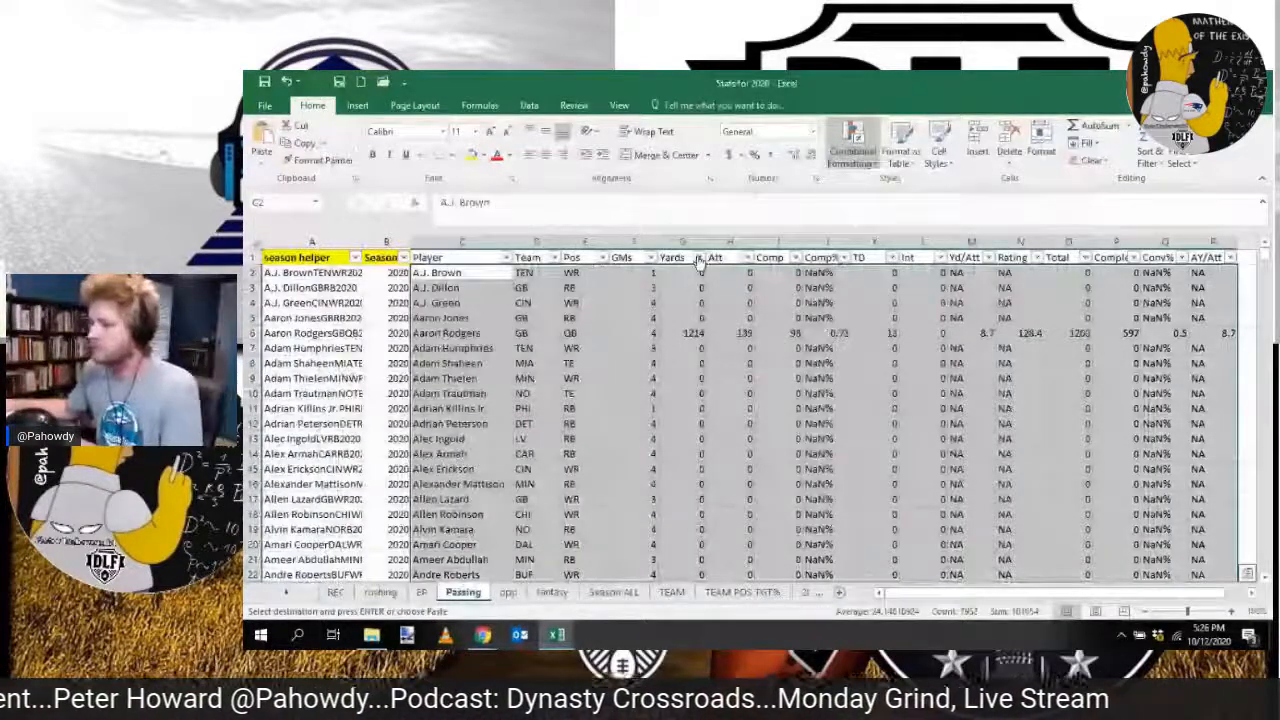
right_click(466, 280)
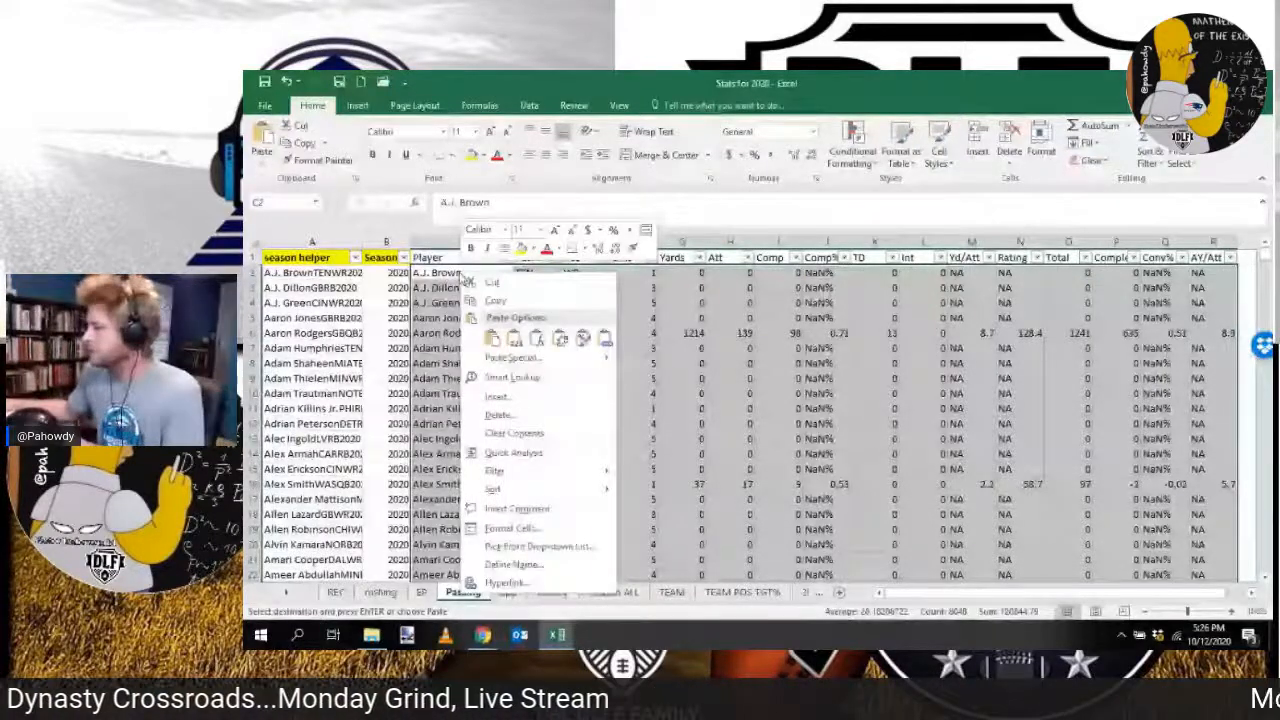
drag(1265, 256, 1265, 565)
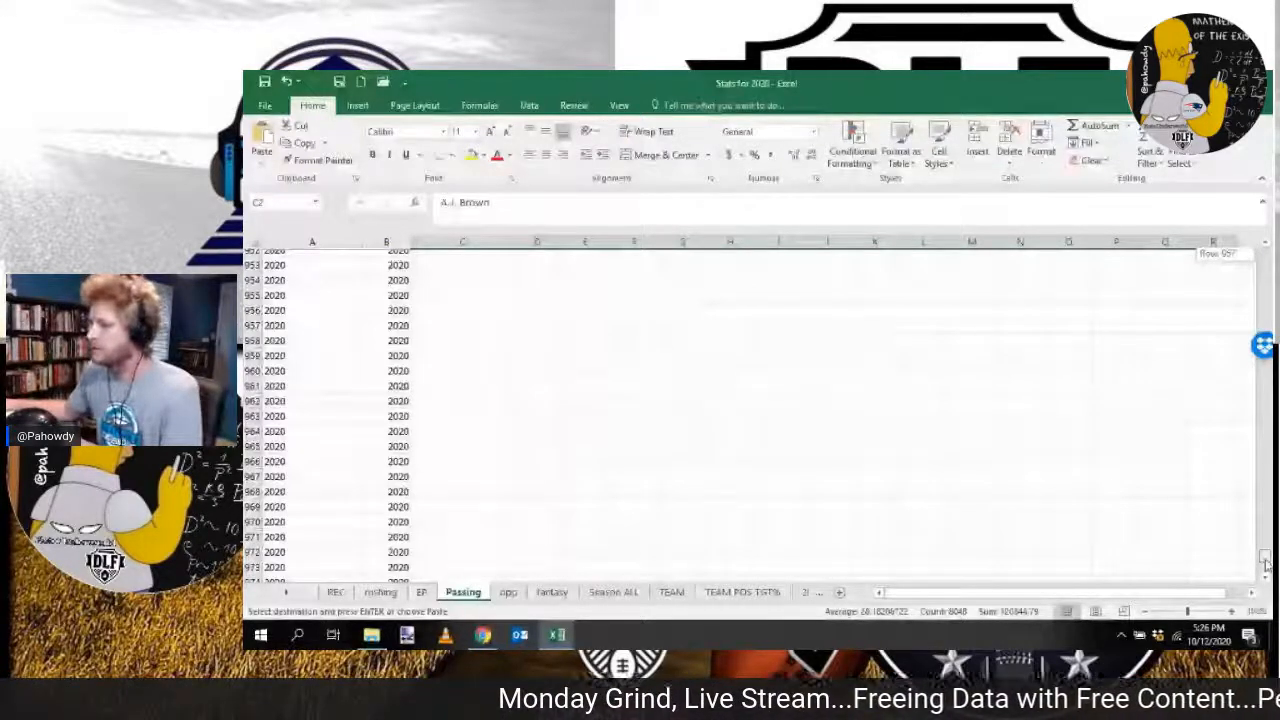
drag(1265, 565, 1265, 240)
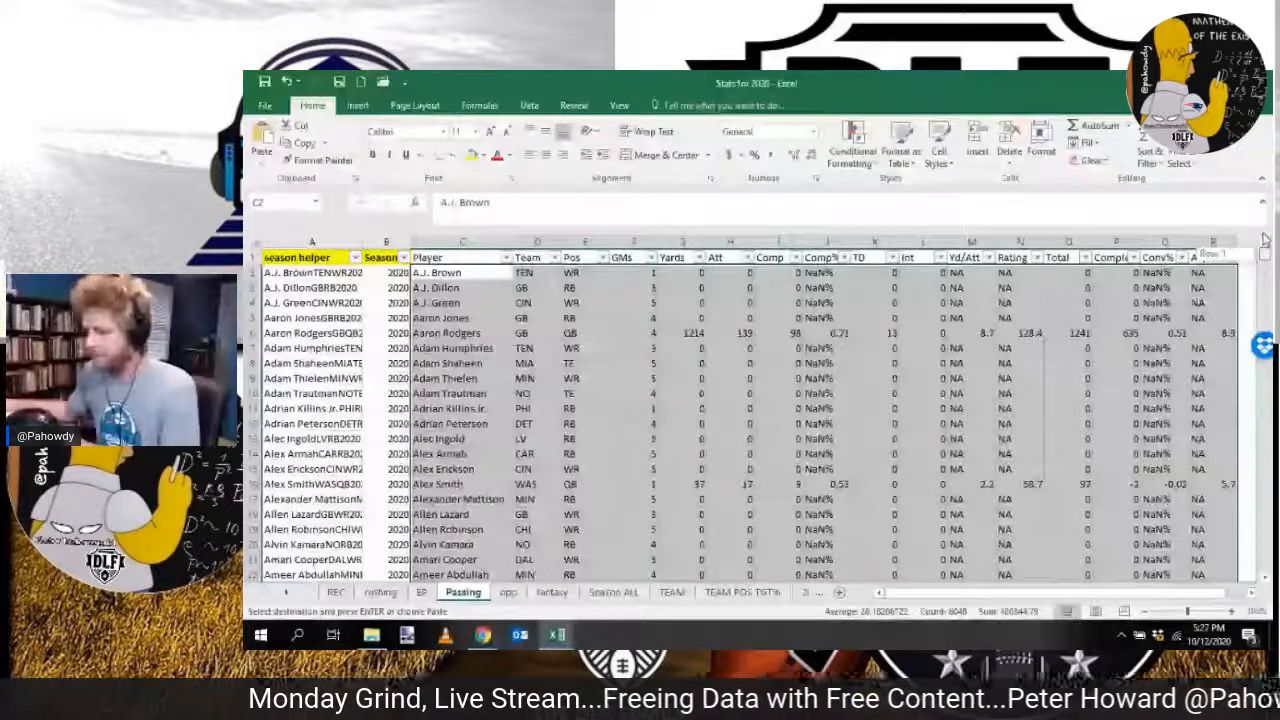
Step: Close the passing export workbook and set the stats category on the RotoViz page to Opportunity
key(alt+Tab)
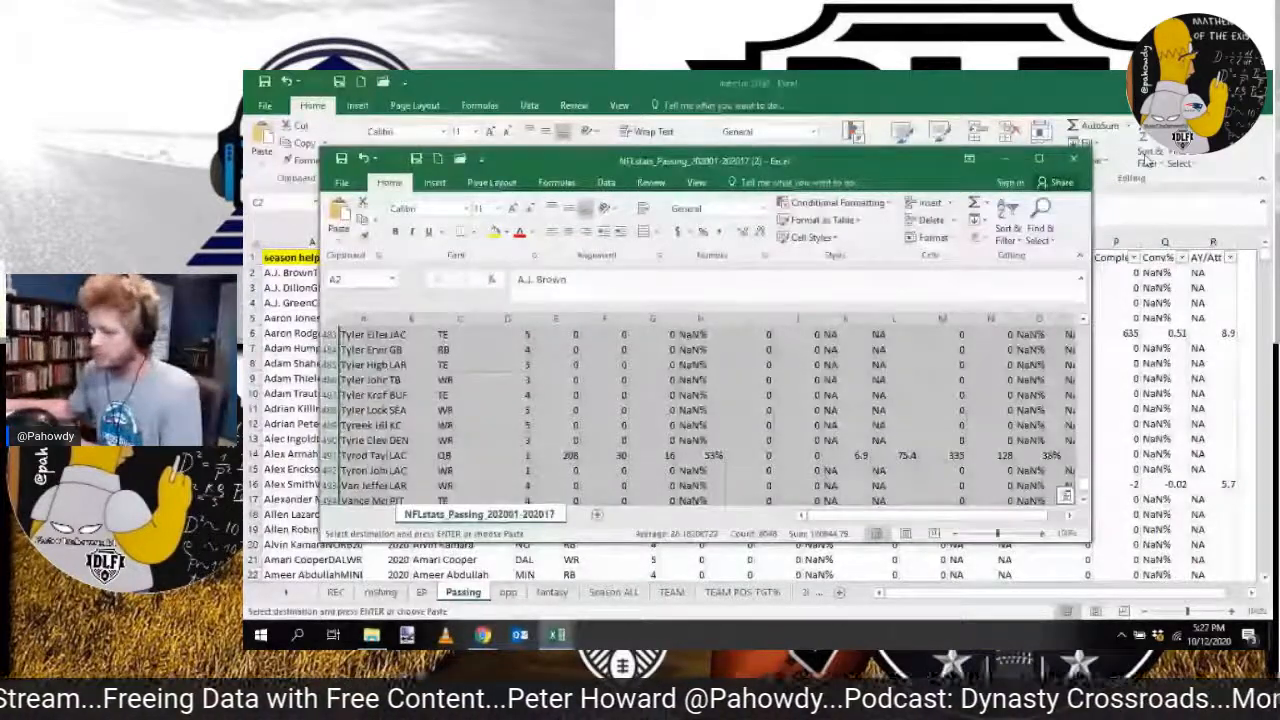
click(1074, 159)
mouse_move(498, 643)
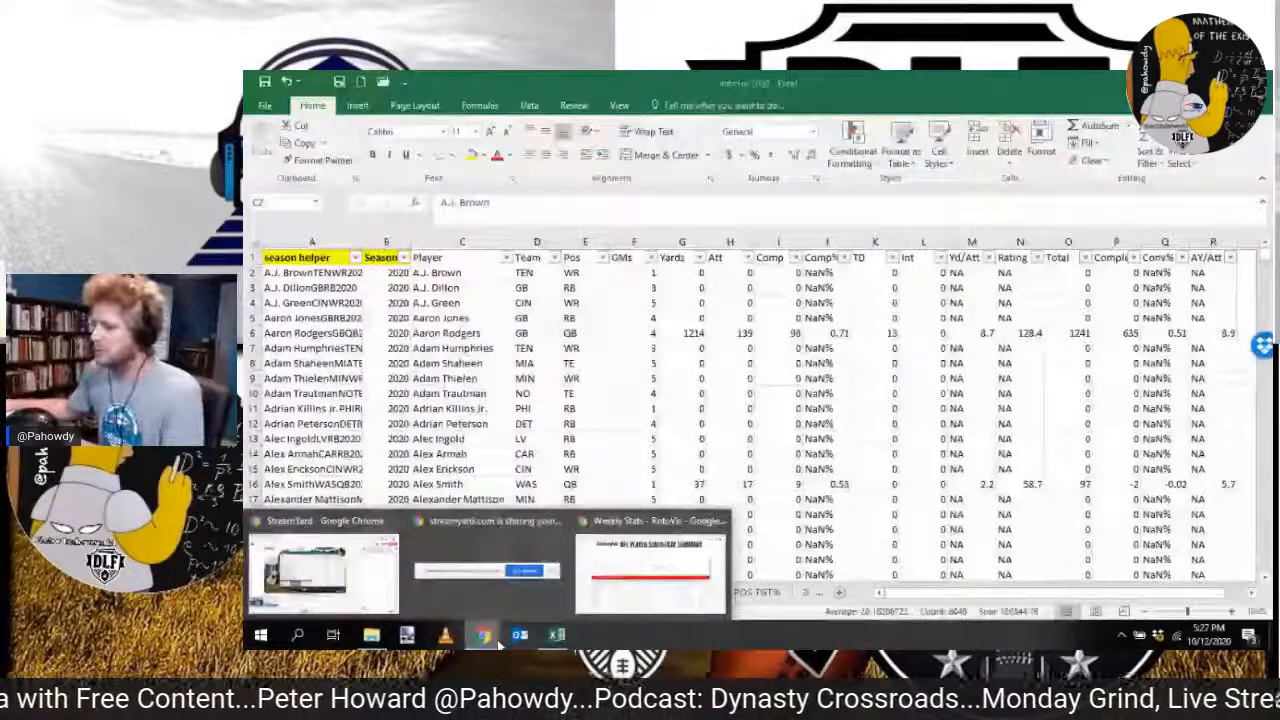
click(650, 565)
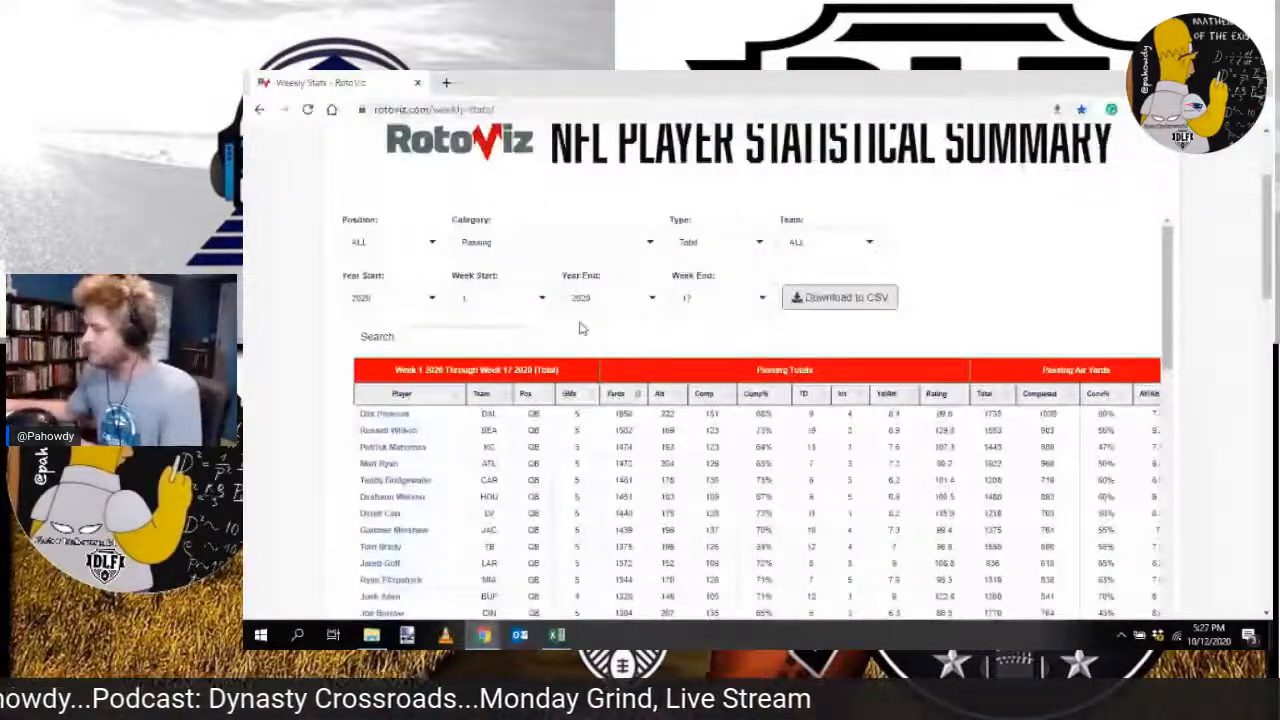
click(566, 636)
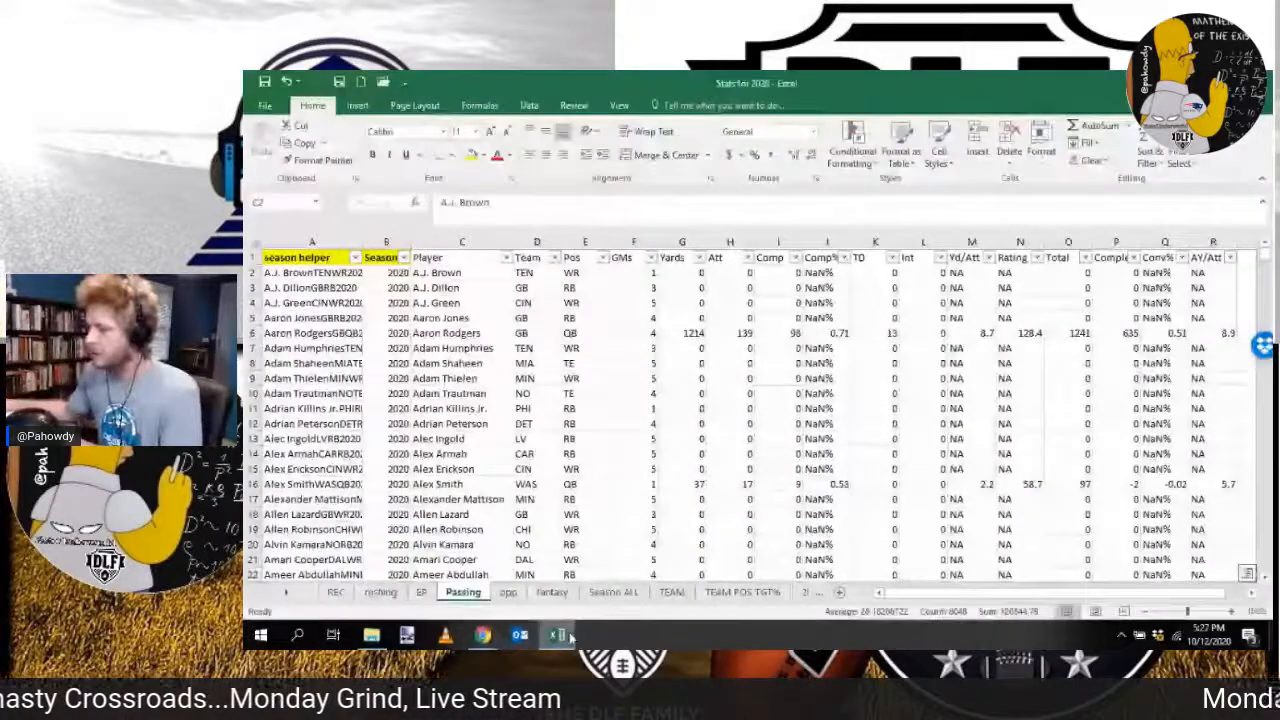
click(567, 637)
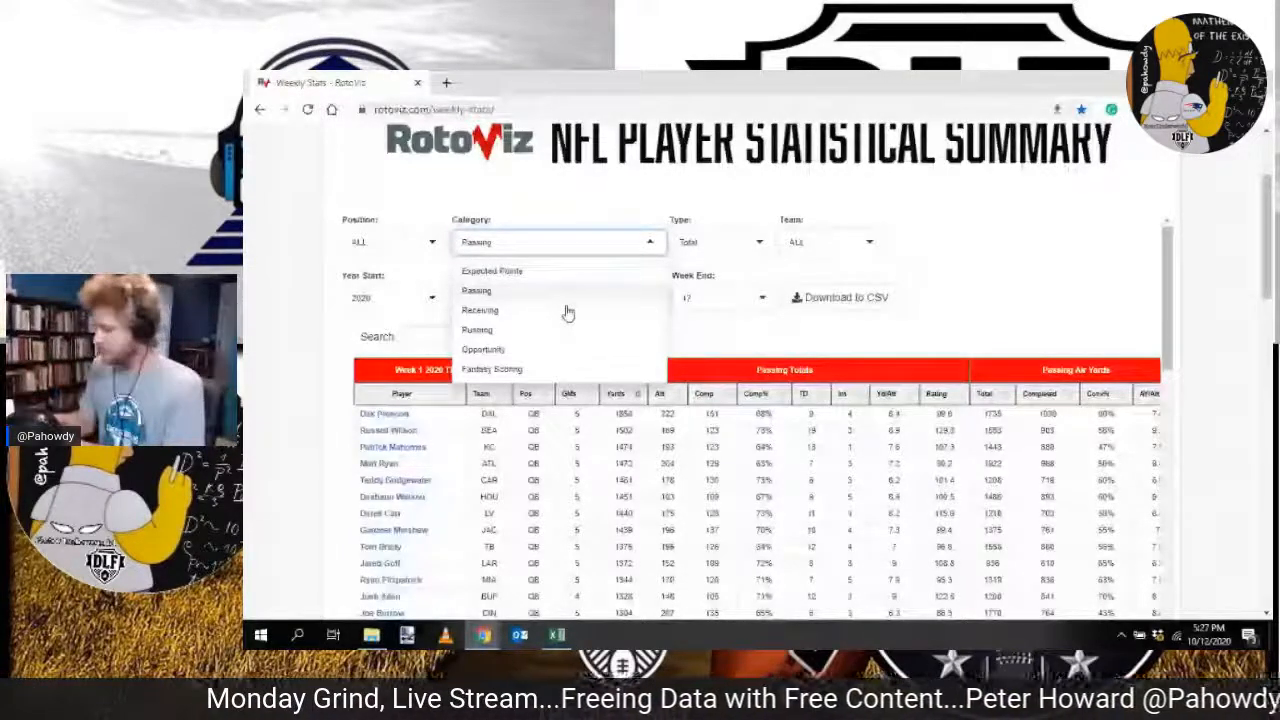
click(565, 349)
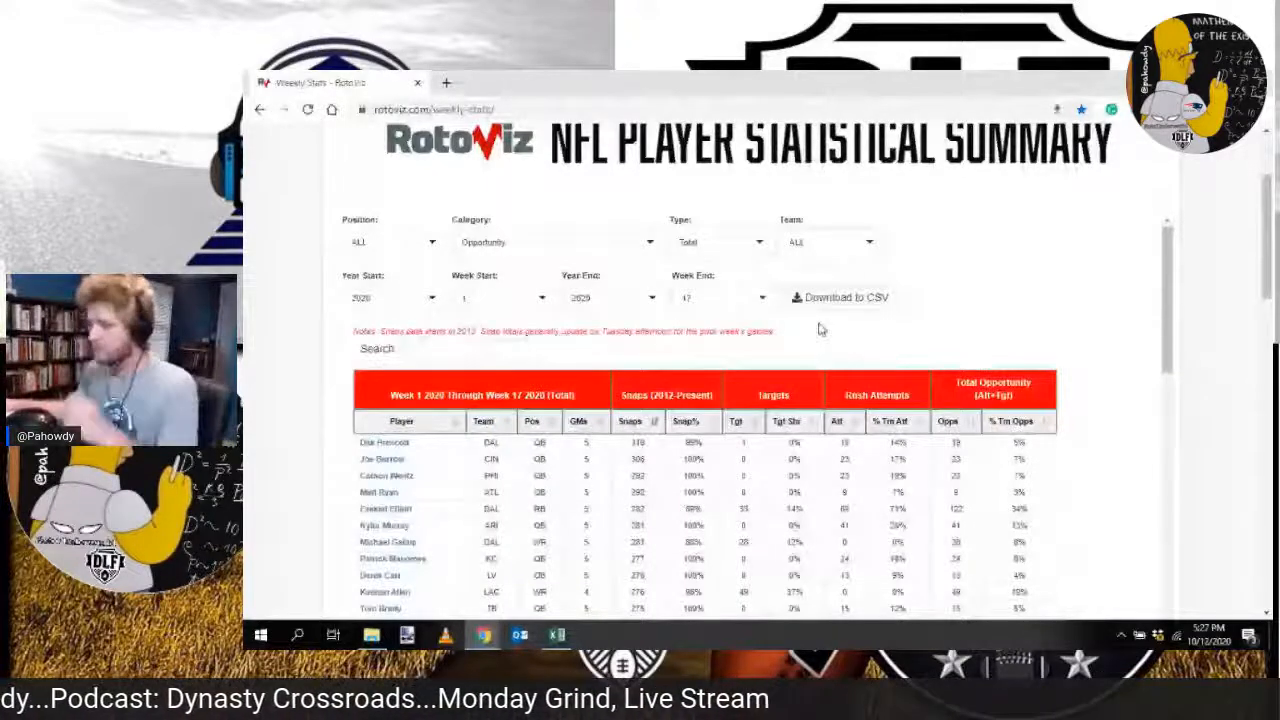
Step: Paste the opportunity export data into the opp sheet from cell C2 and close the export workbook
key(alt+Tab)
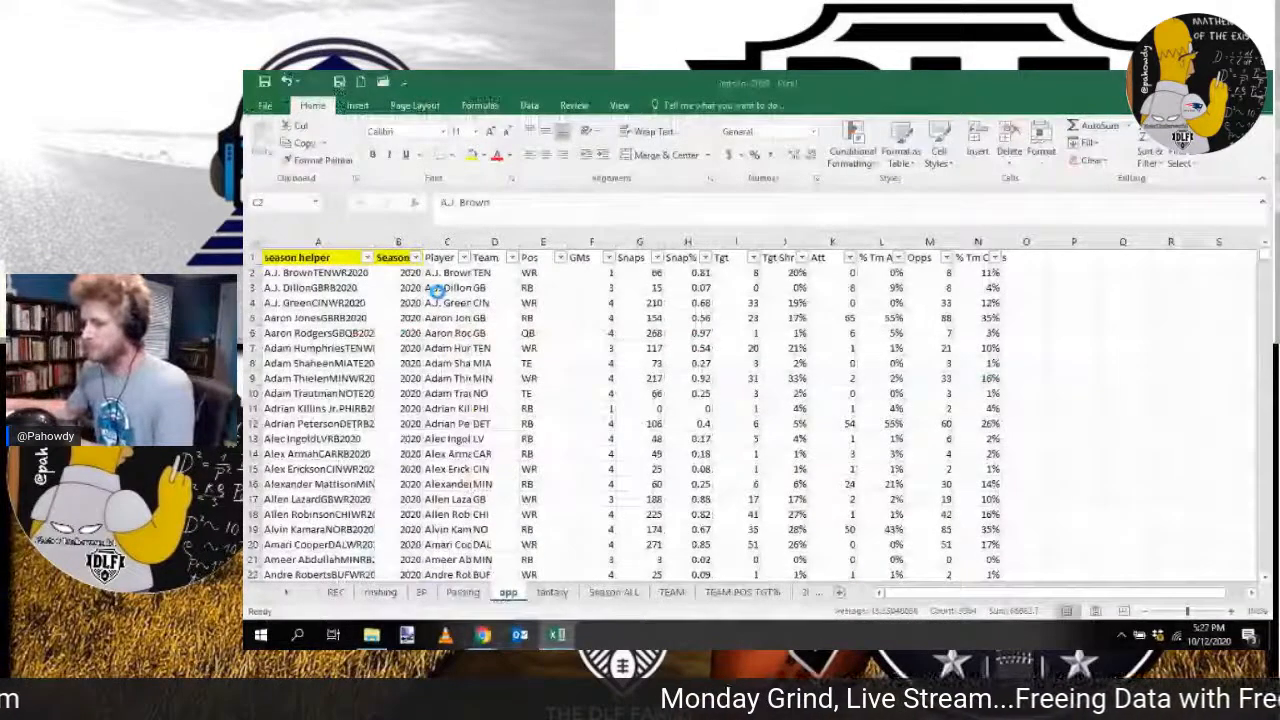
key(ctrl+c)
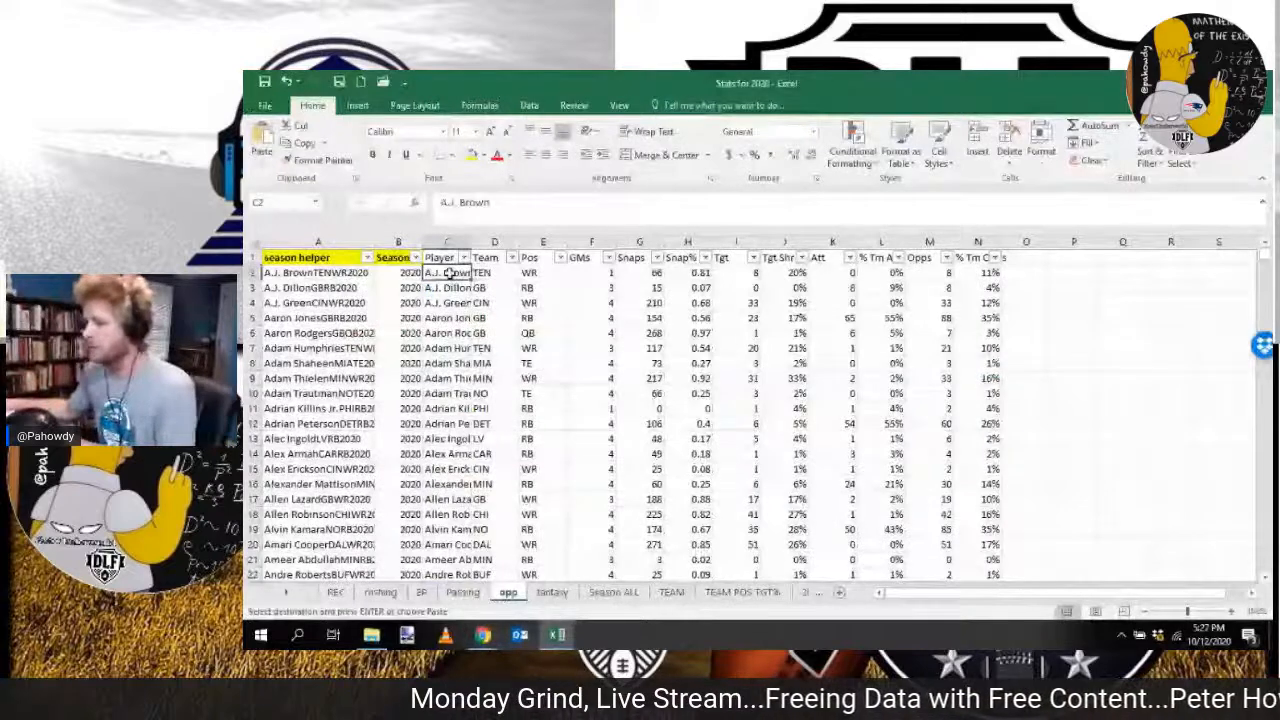
right_click(452, 273)
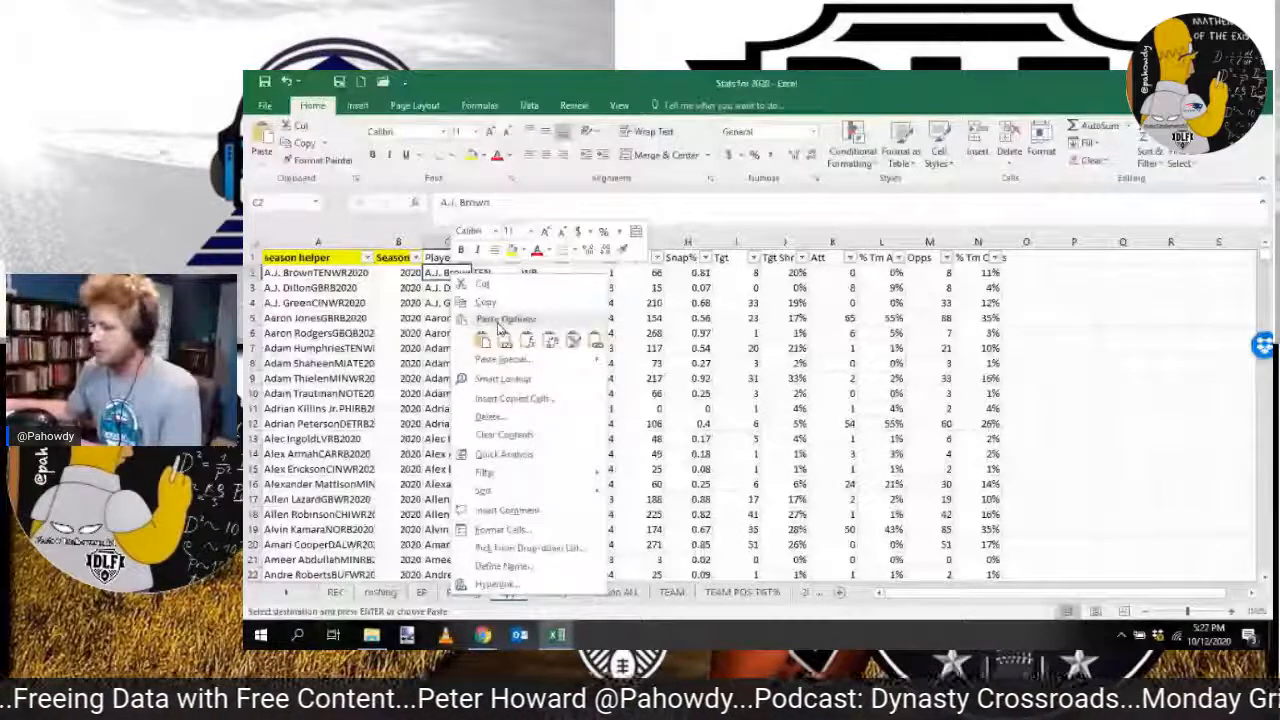
click(557, 635)
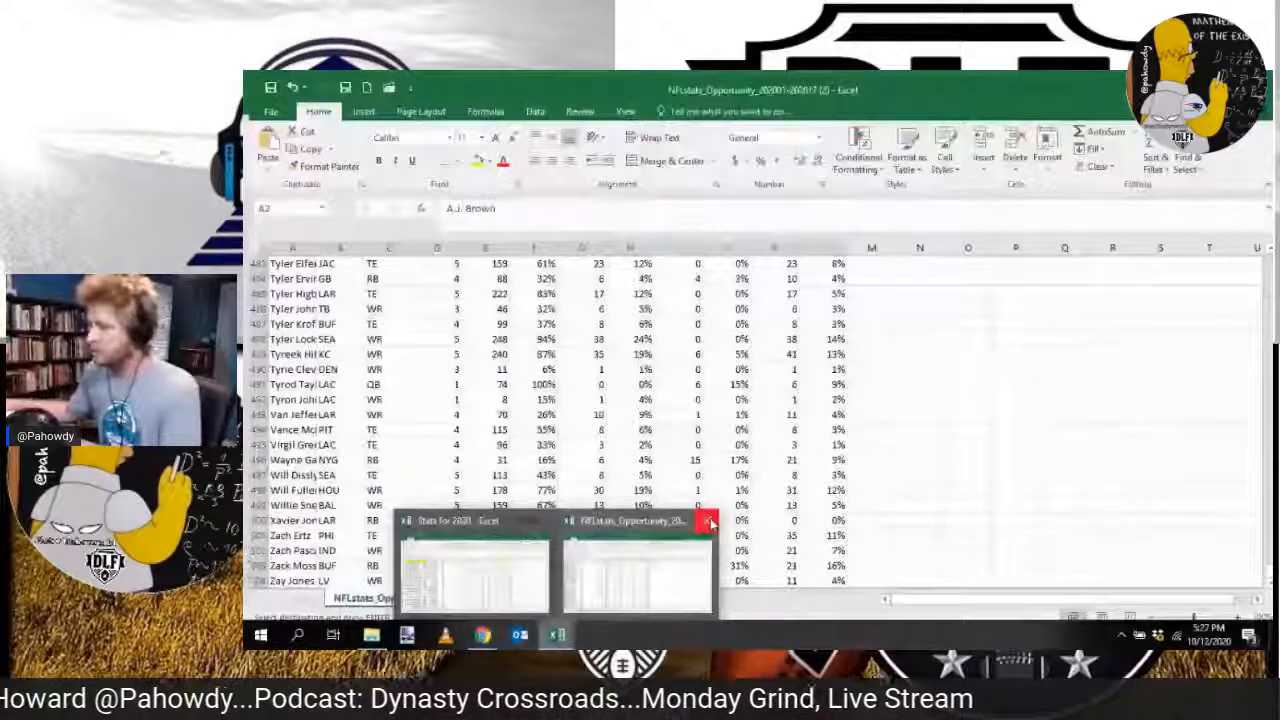
click(709, 521)
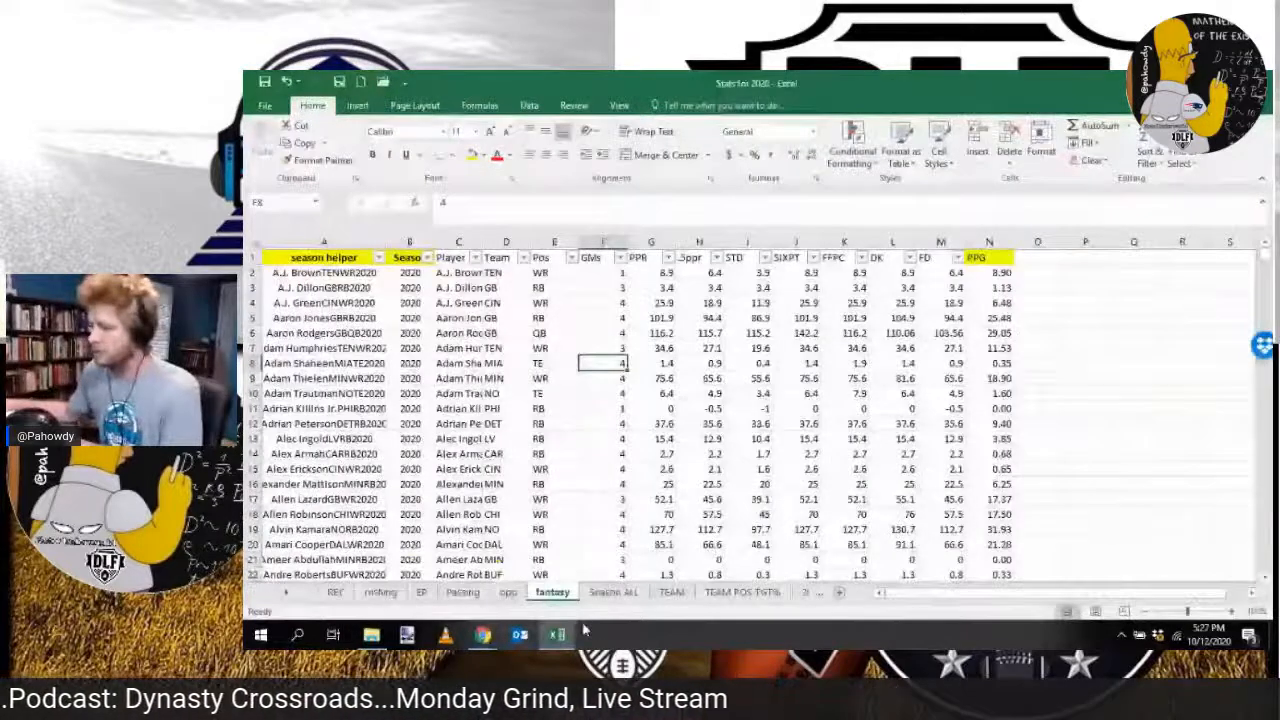
Step: Set the RotoViz category to Fantasy Scoring, then download the table as CSV and open it
click(562, 643)
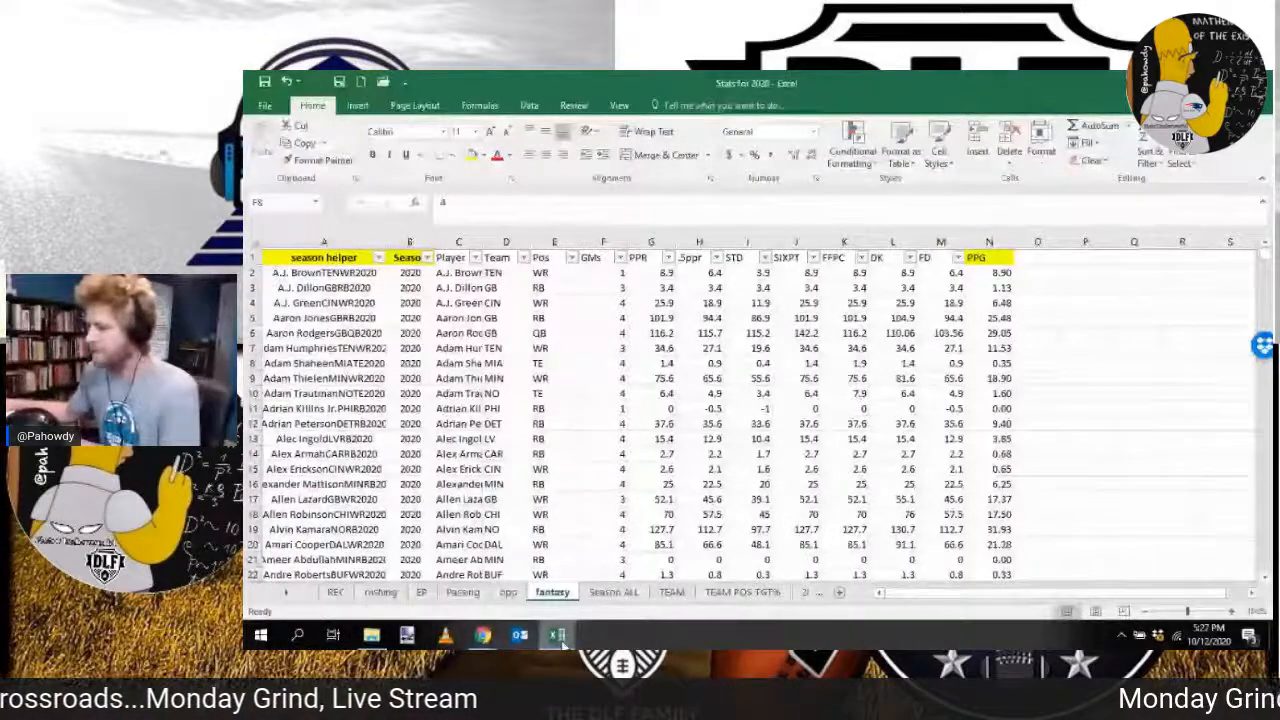
click(601, 242)
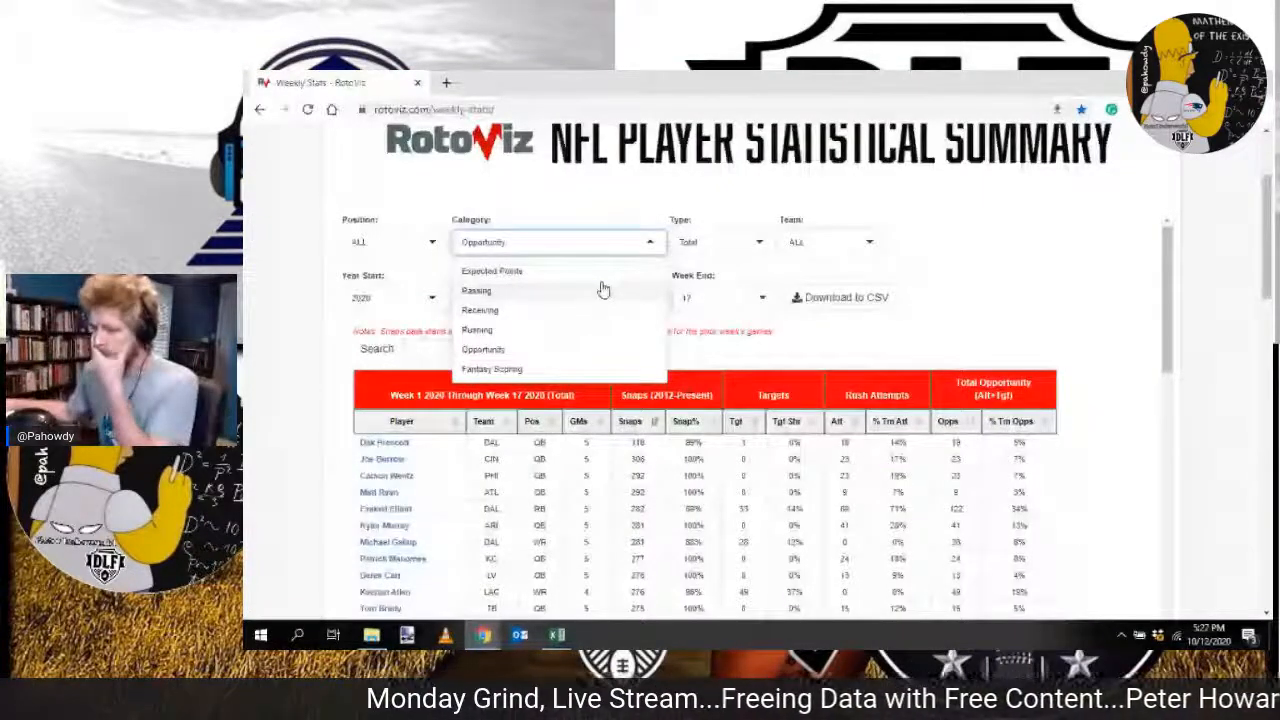
key(alt+Tab)
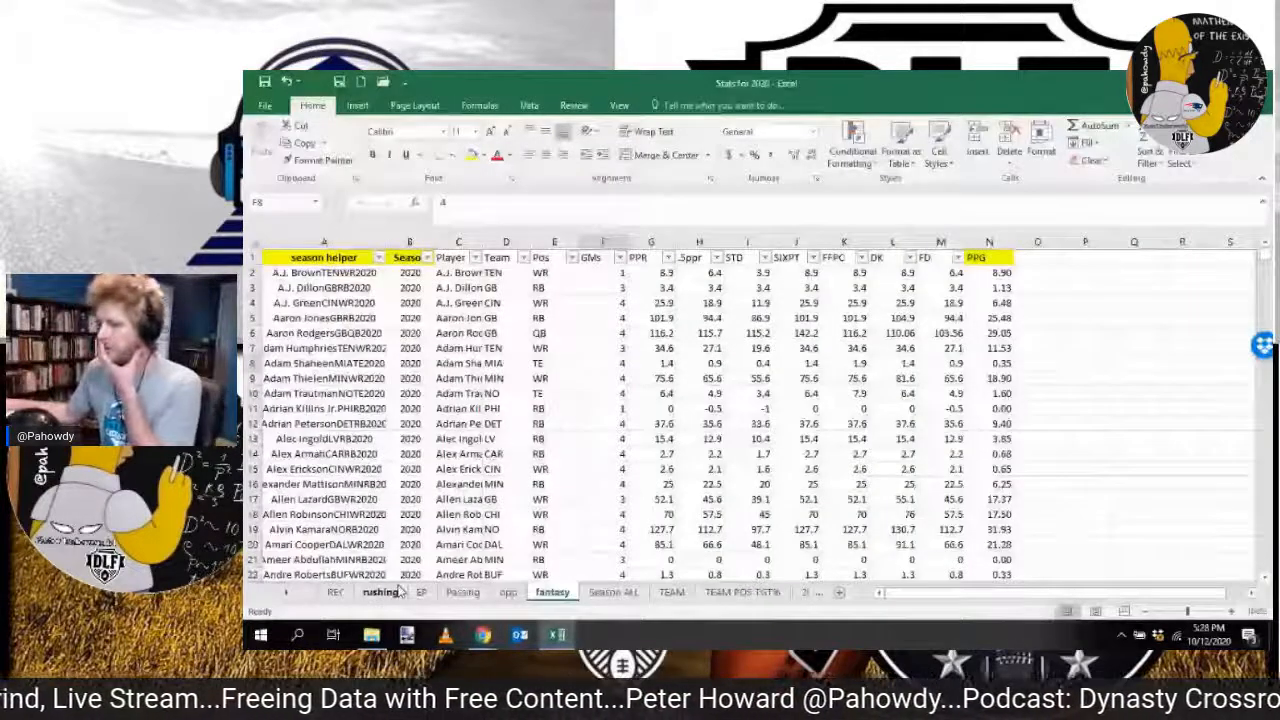
key(alt+Tab)
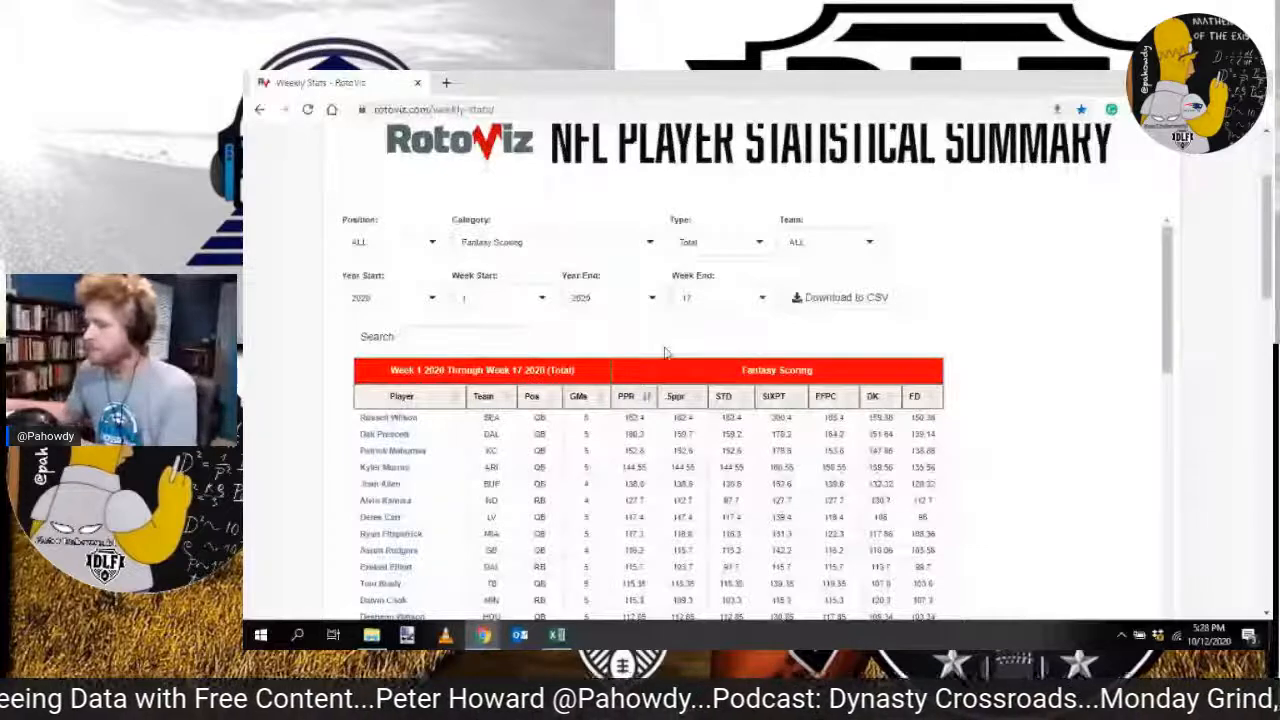
click(840, 297)
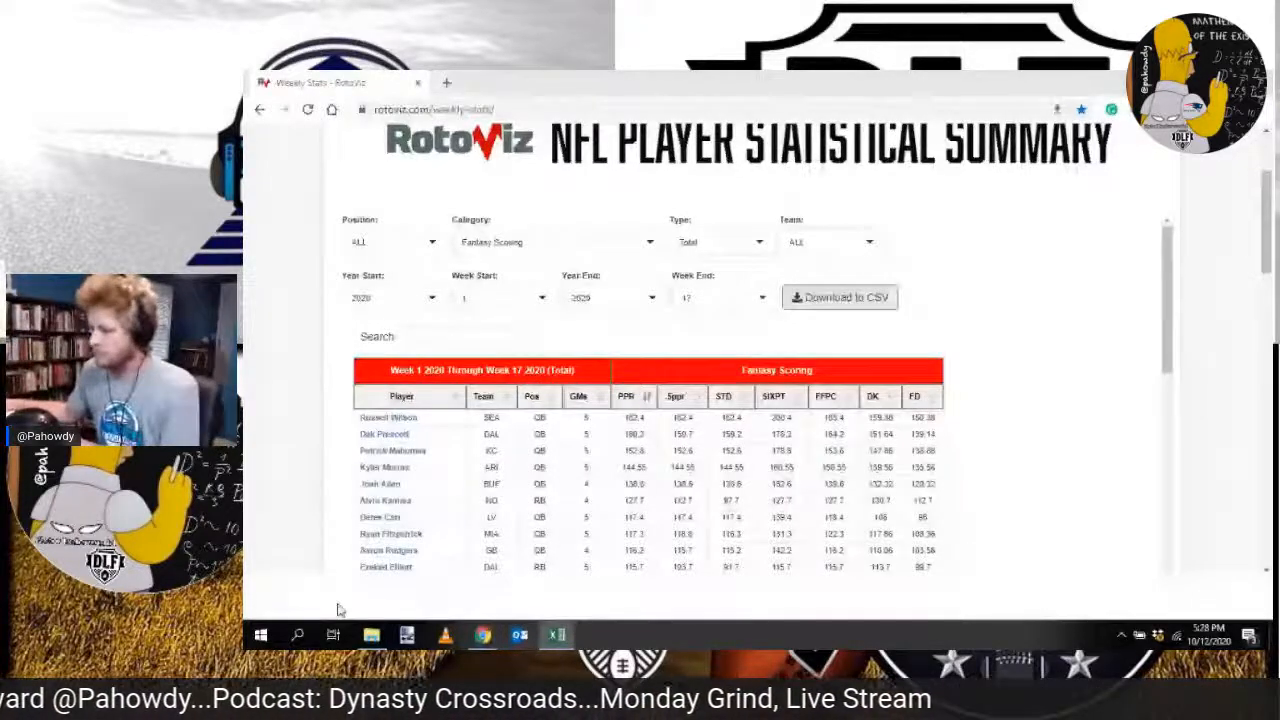
click(338, 608)
Step: Copy all player rows from the fantasy scoring export into the fantasy sheet of Stats for 2020, starting at cell C2
click(290, 270)
key(ctrl+shift+Right)
key(ctrl+shift+Down)
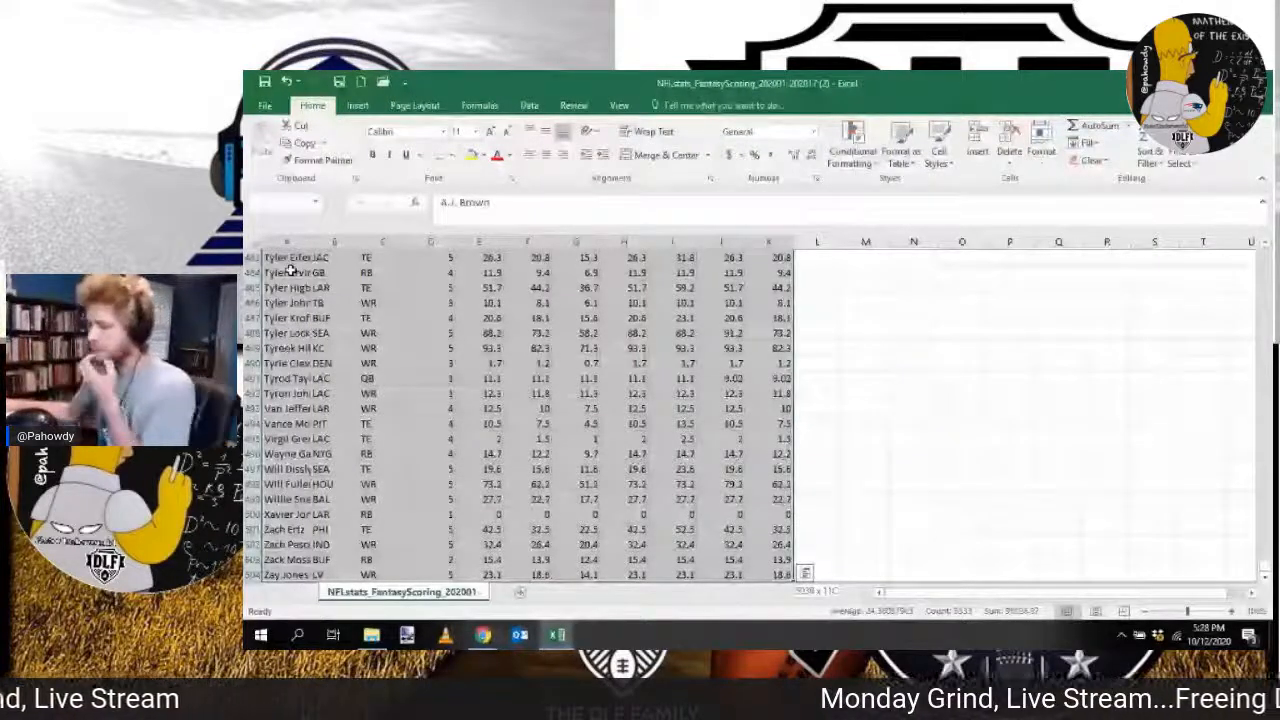
key(ctrl+c)
key(alt+Tab)
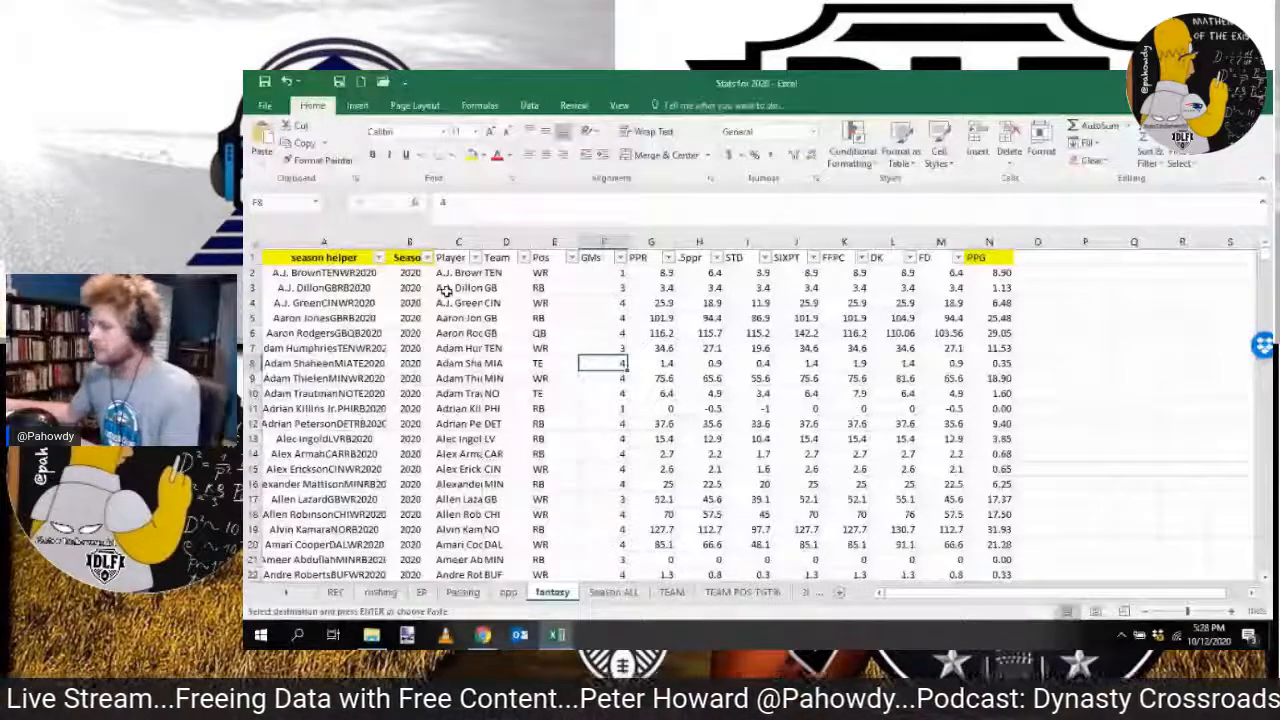
click(456, 274)
key(ctrl+v)
mouse_move(1264, 258)
mouse_down()
mouse_move(1260, 418)
mouse_move(1262, 258)
mouse_up()
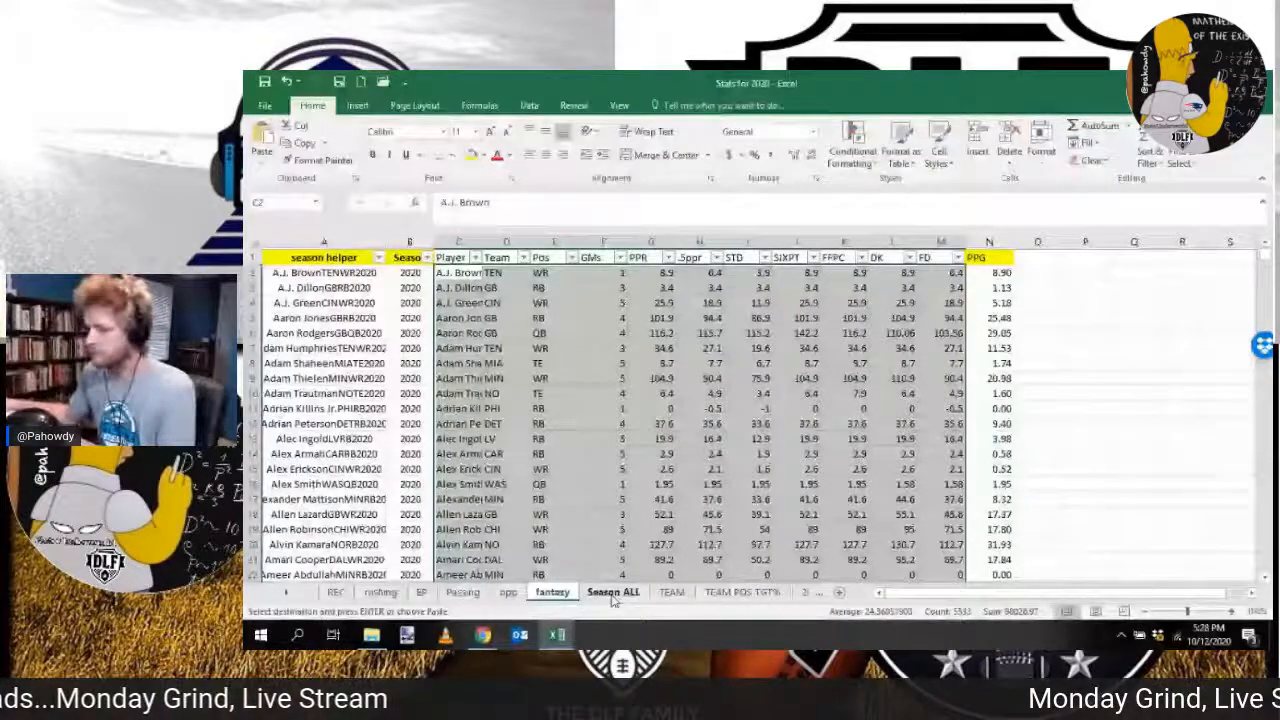
Step: Examine the TEAM POS TGT% sheet for errors and inspect the BAL running back target share formula in cell E3
click(741, 593)
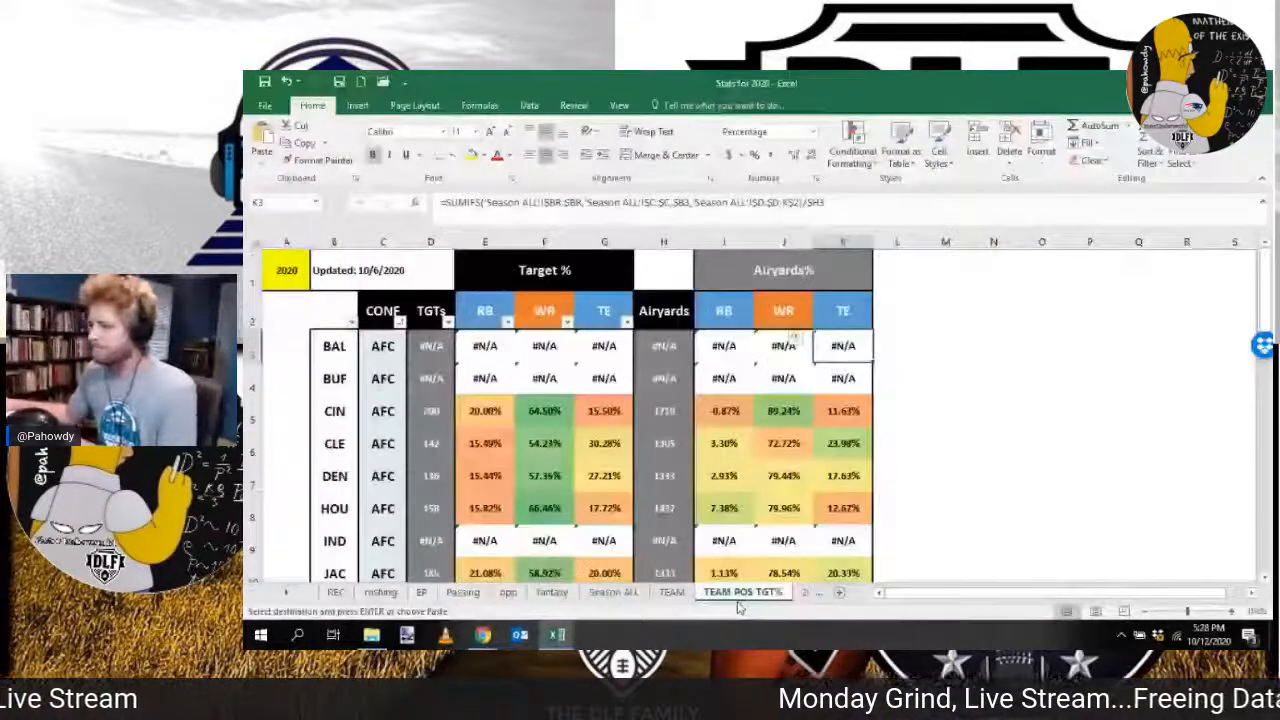
scroll(627, 424, down, 7)
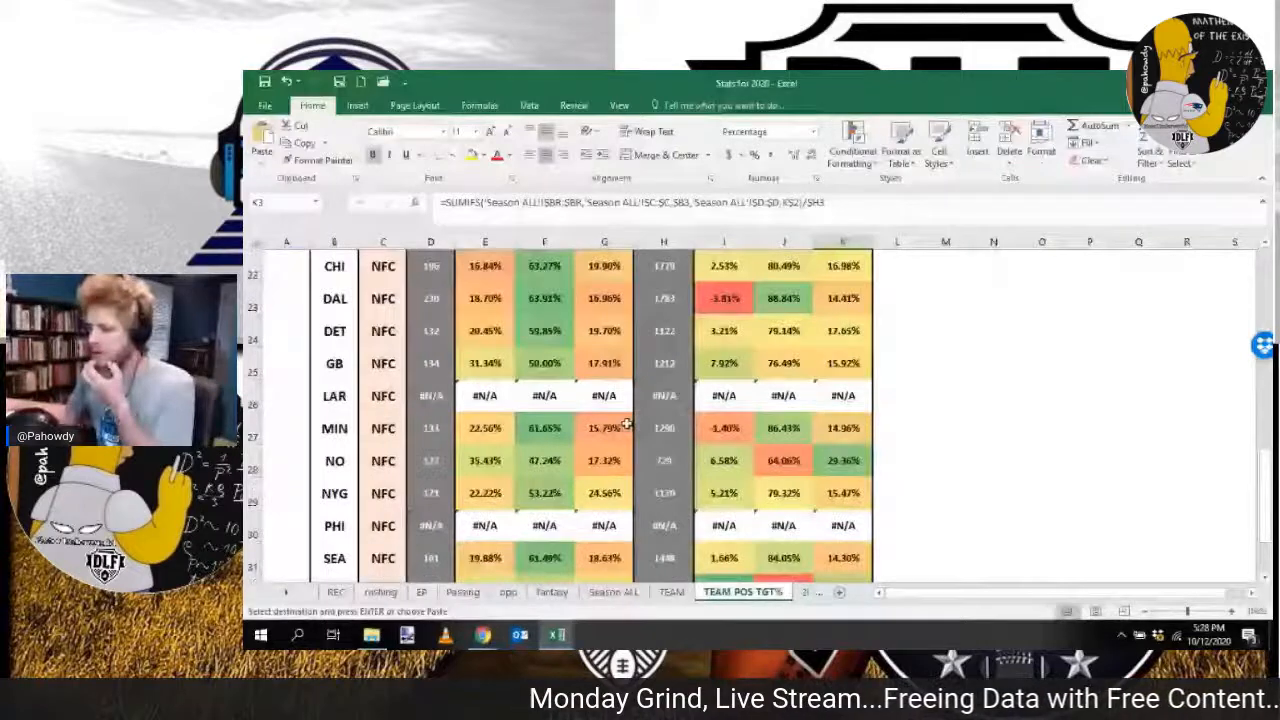
scroll(484, 346, up, 7)
click(484, 346)
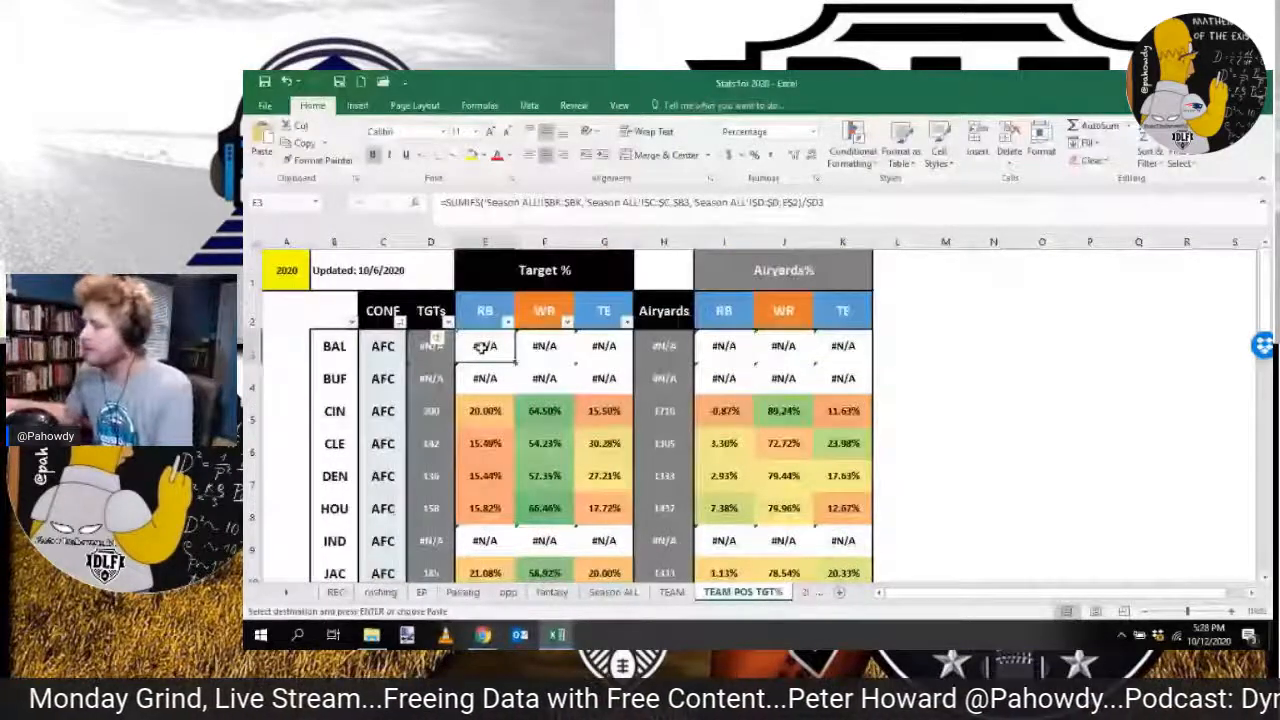
key(F2)
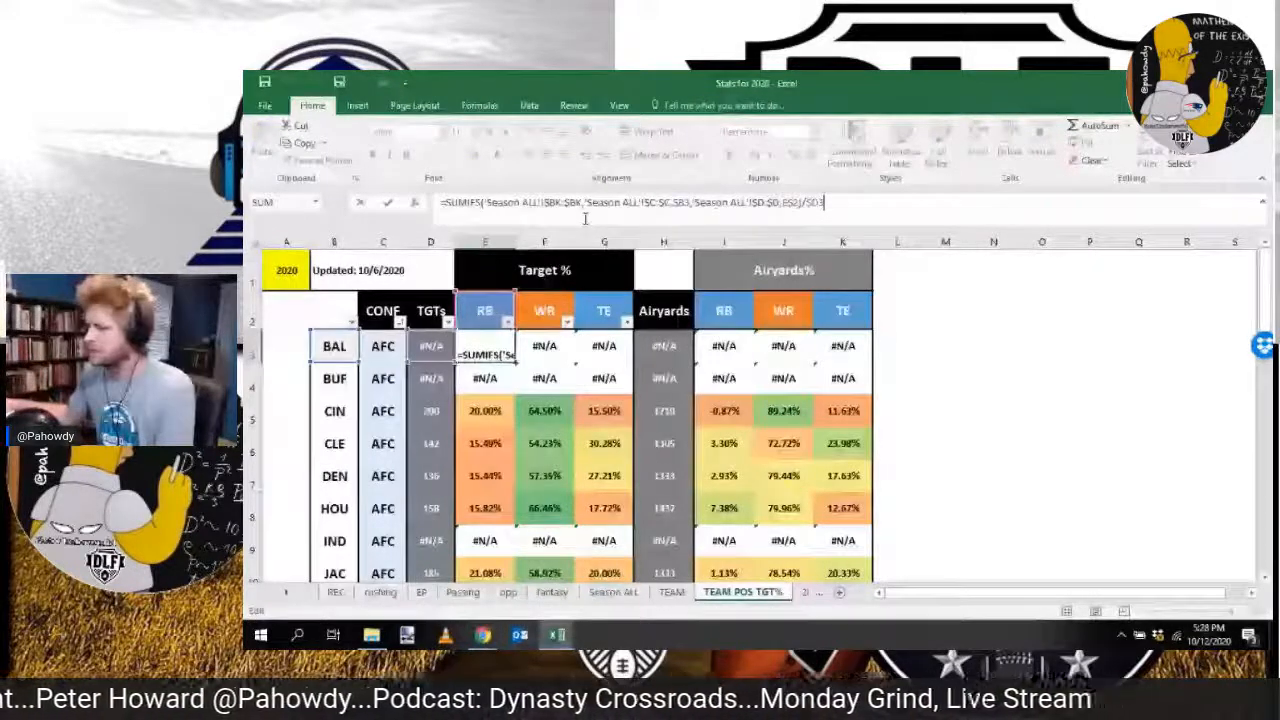
key(Tab)
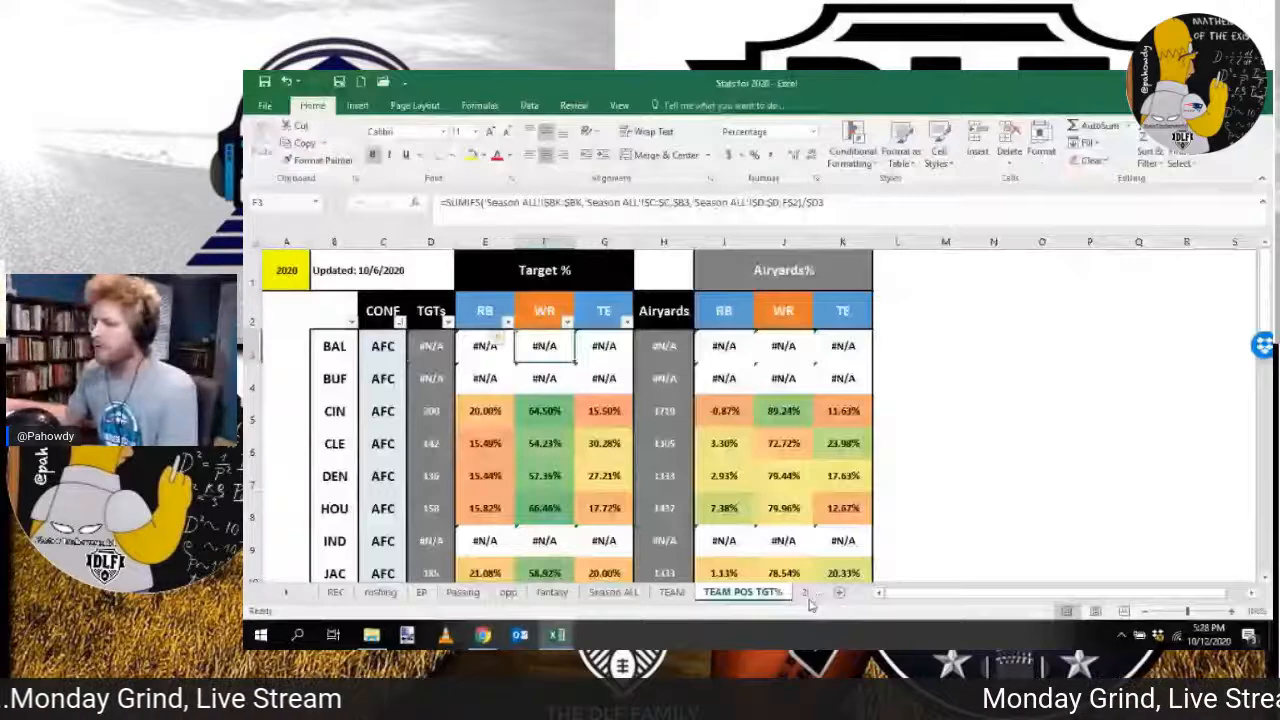
Step: Set cell D1 on the TEAM sheet to 5 and inspect the expected points per game formulas in the DAL row
click(672, 592)
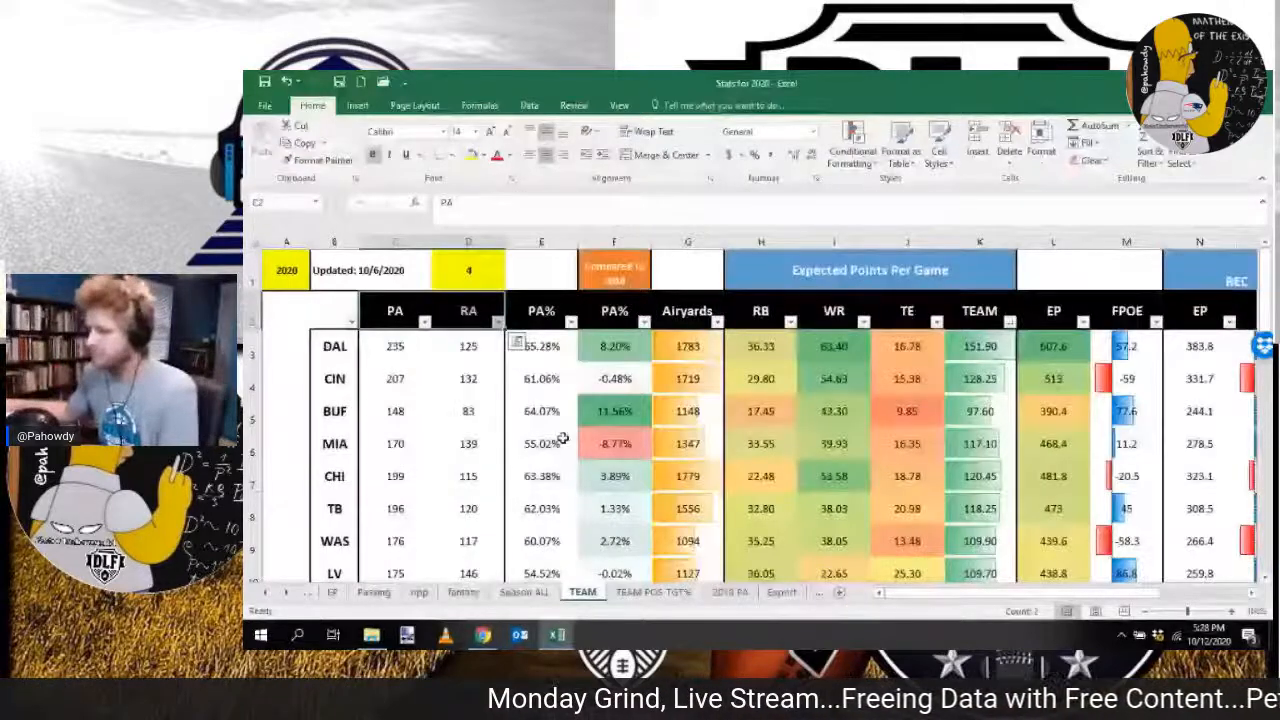
scroll(563, 440, down, 7)
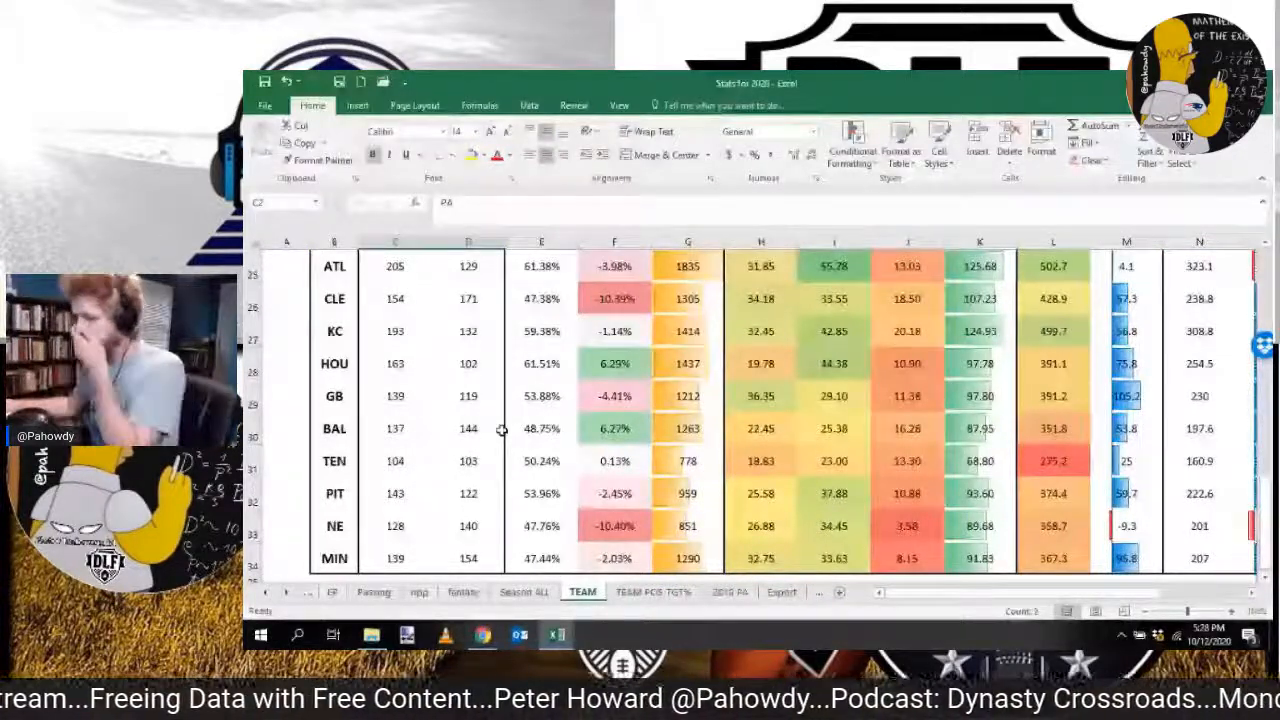
scroll(502, 430, up, 8)
click(759, 346)
click(907, 346)
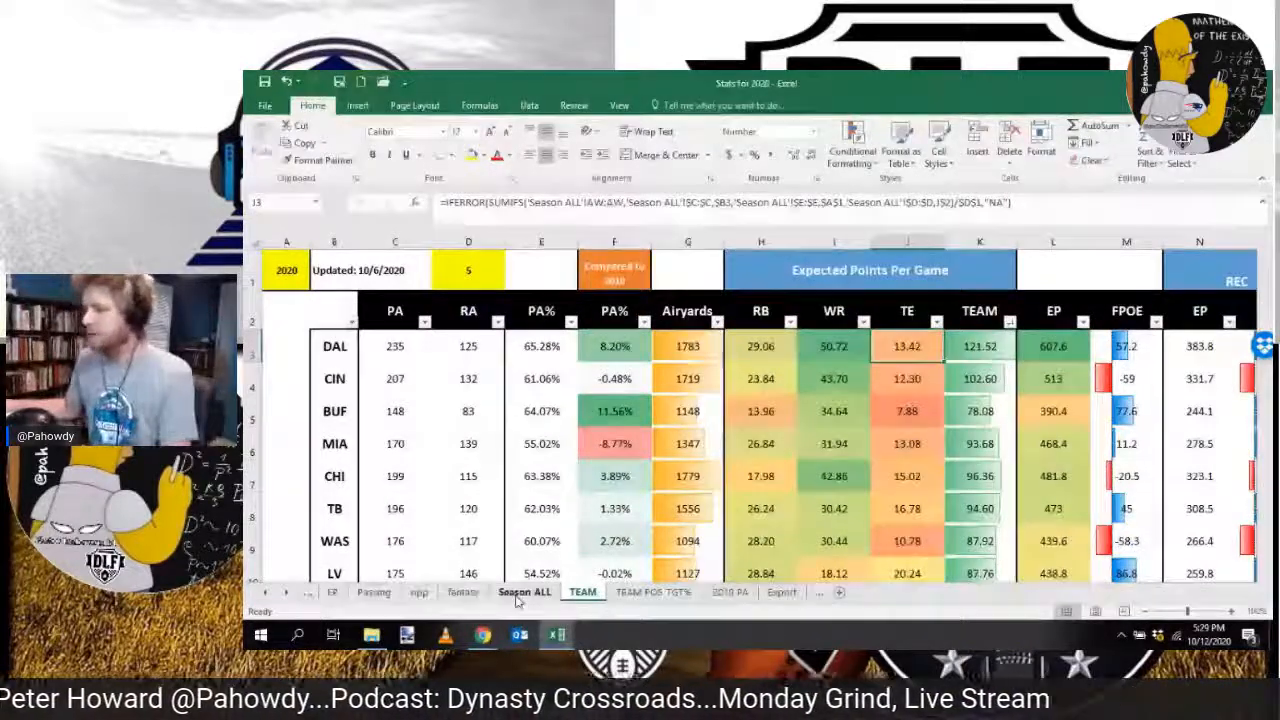
Step: Filter the Team column on the Season ALL sheet to BAL
click(522, 593)
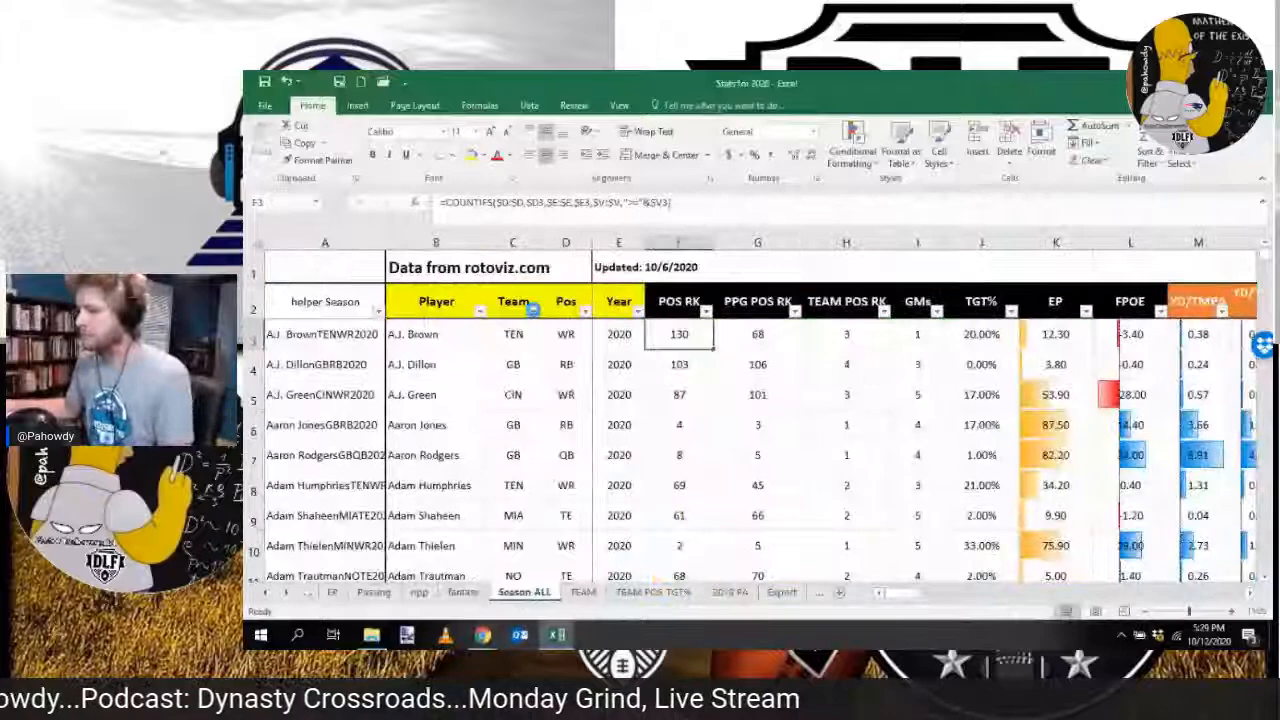
click(533, 310)
click(498, 435)
text(bal)
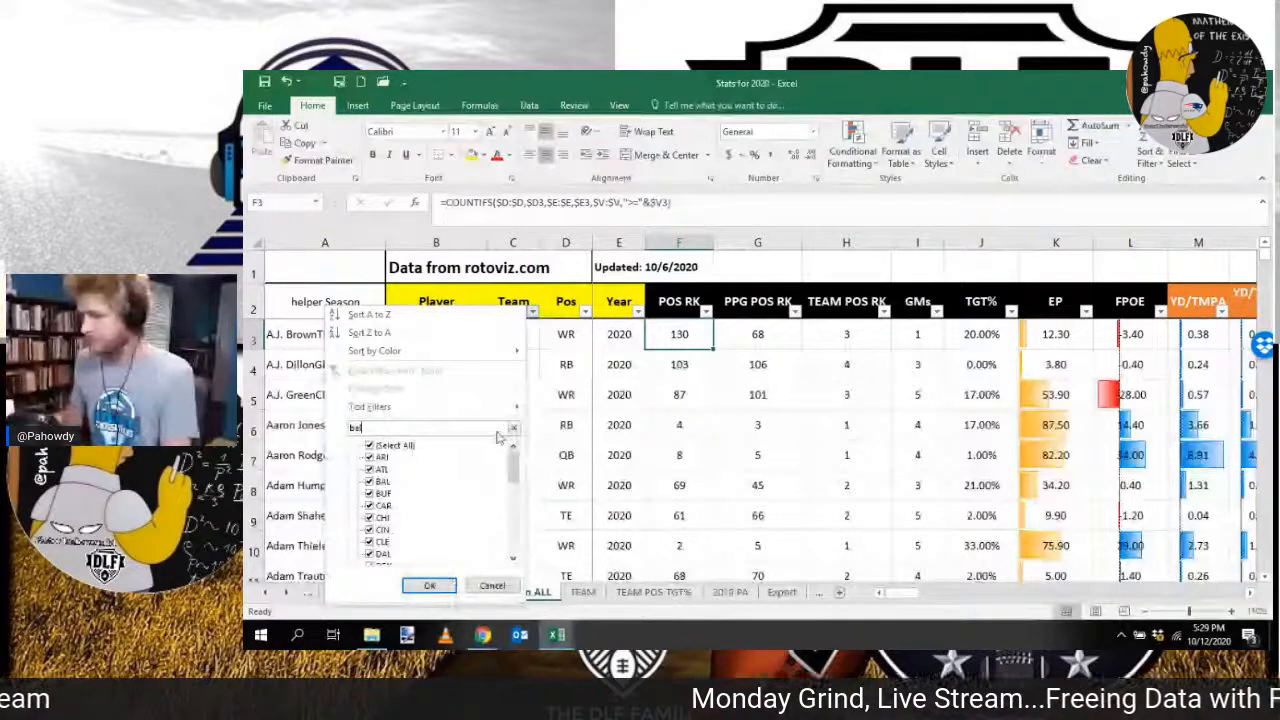
text(l)
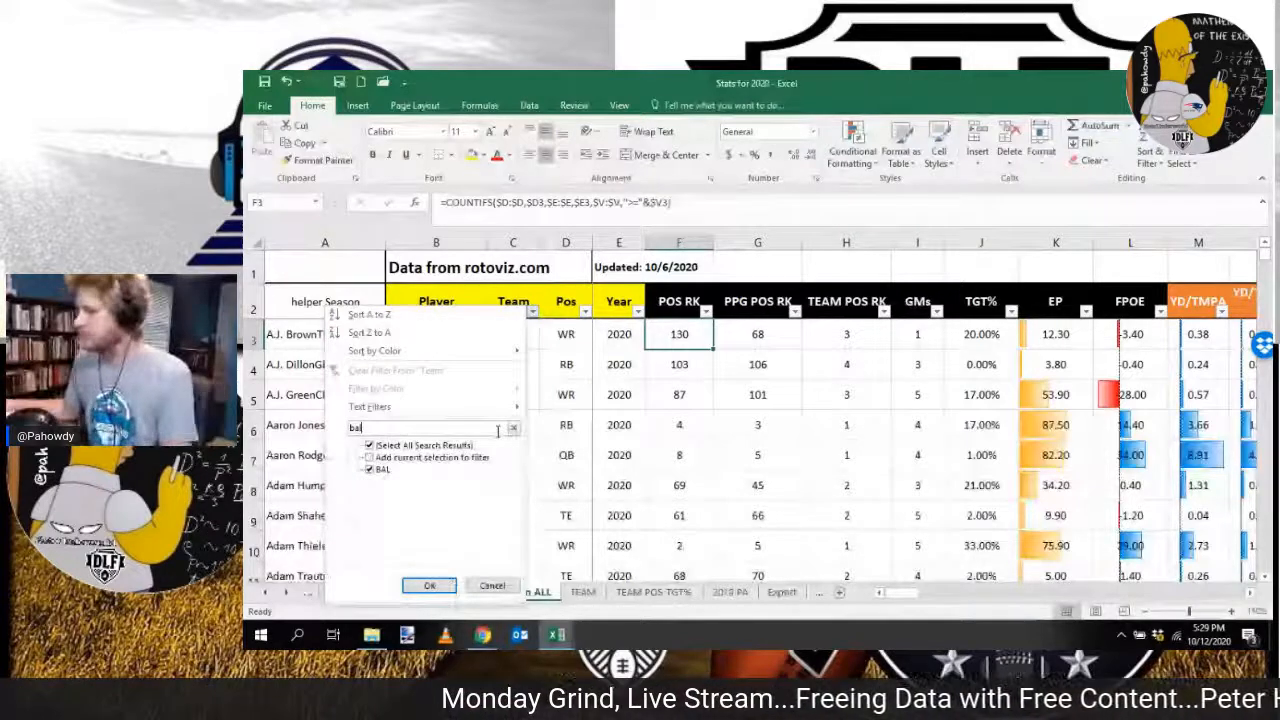
key(Return)
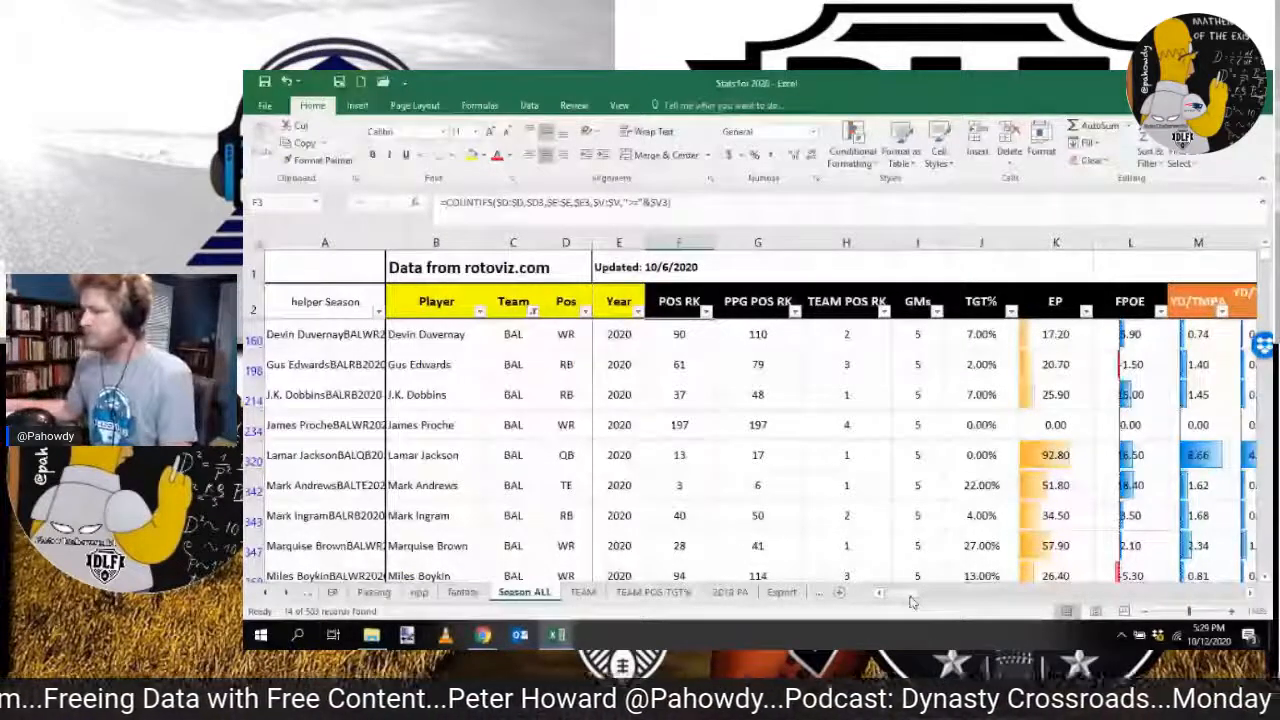
Step: Review the BAL rows' expected points, rushing and receiving columns, and recheck the target share formula in E3 of TEAM POS TGT%
drag(911, 600, 1125, 597)
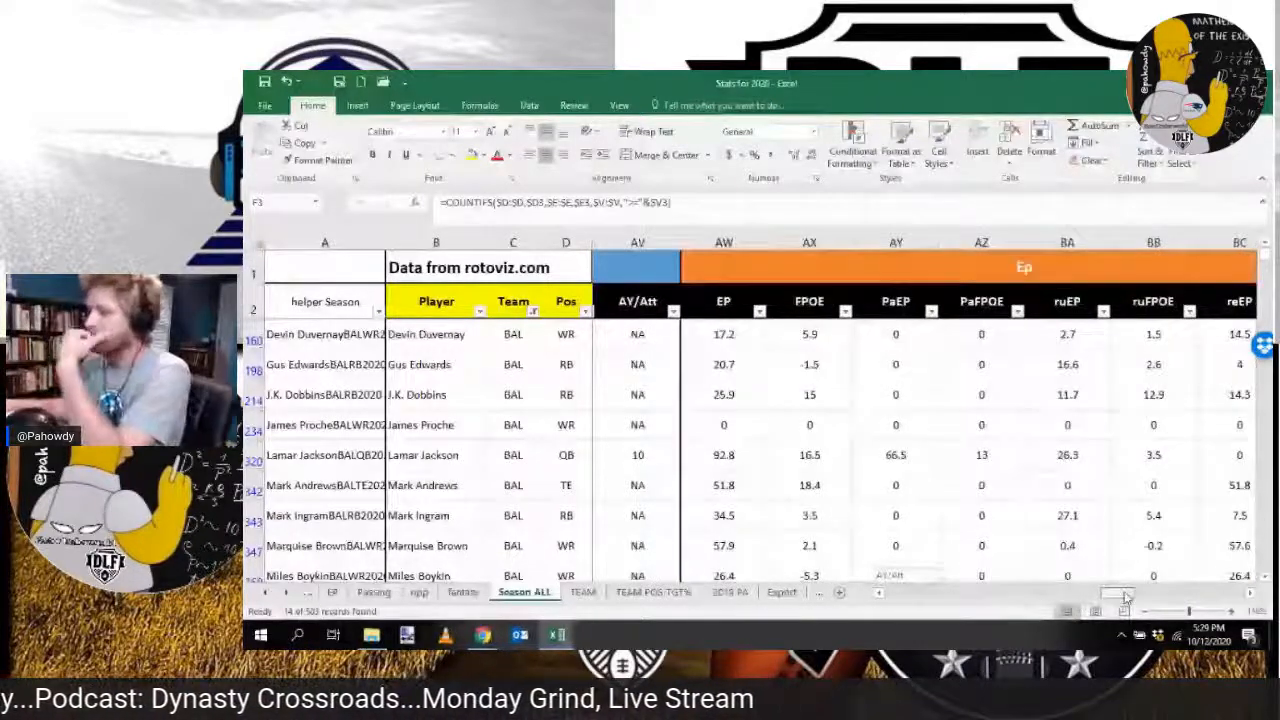
drag(1125, 597, 1155, 597)
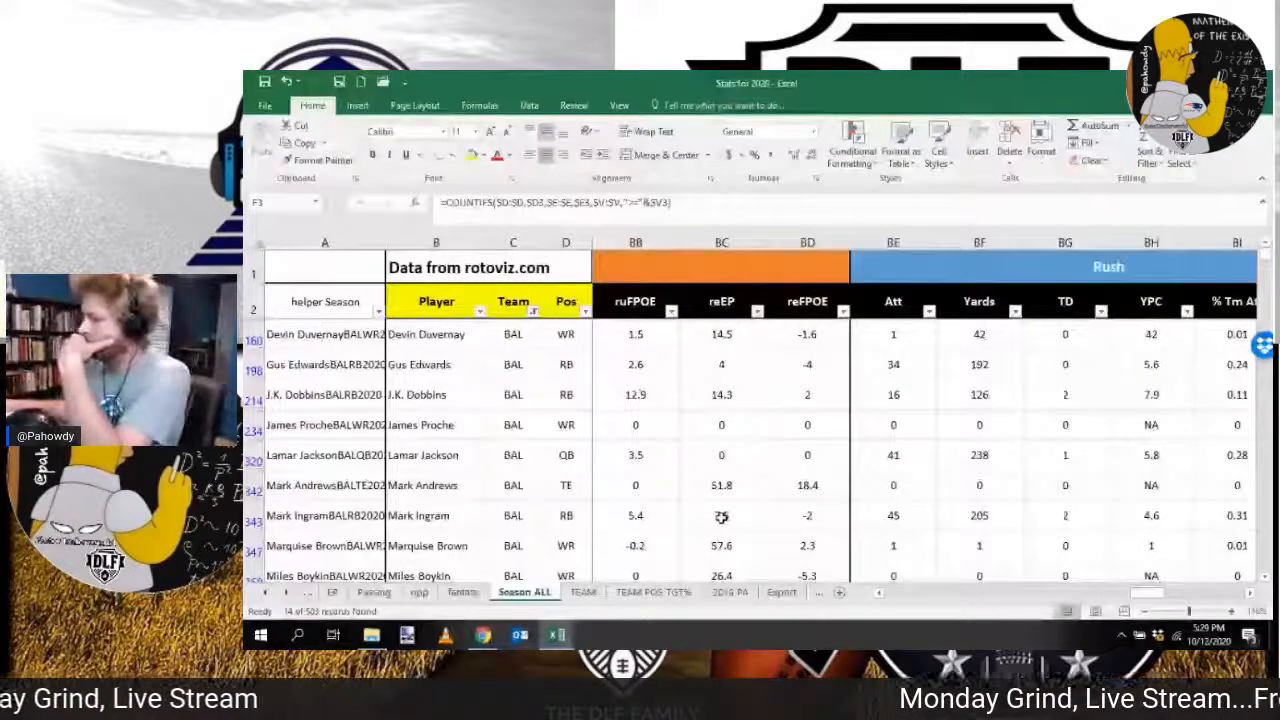
drag(1160, 593, 1232, 597)
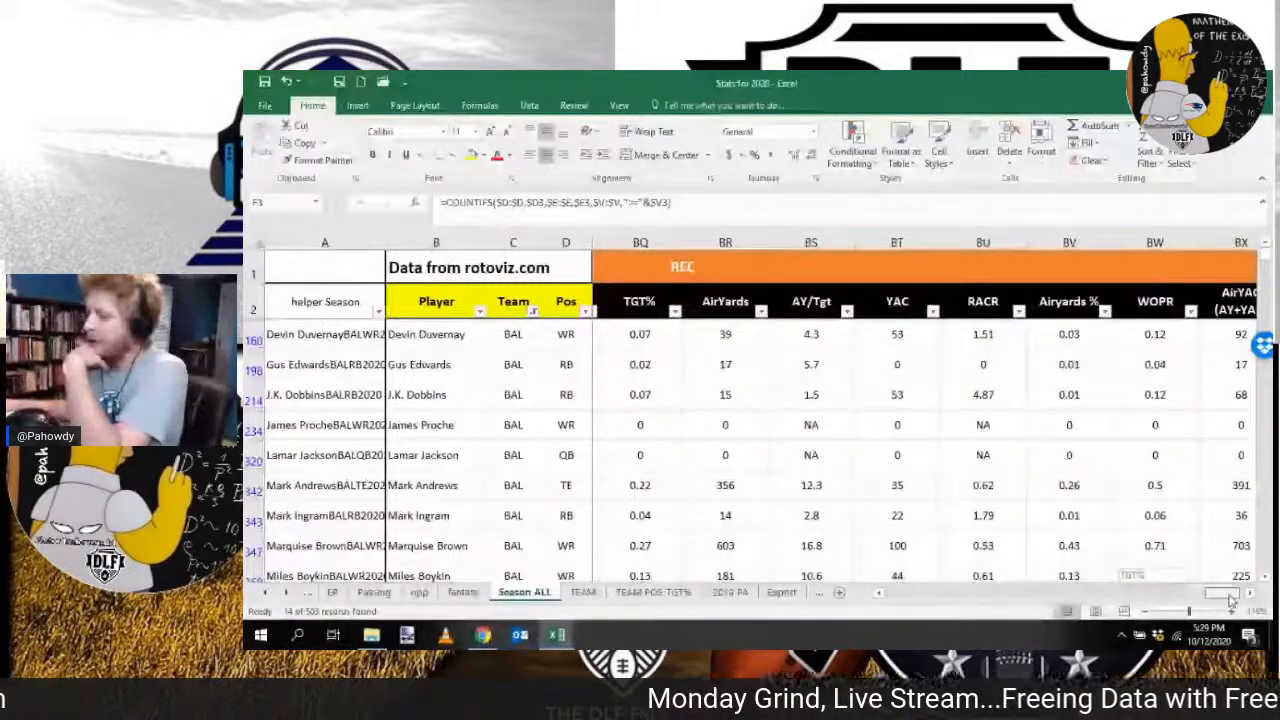
click(582, 592)
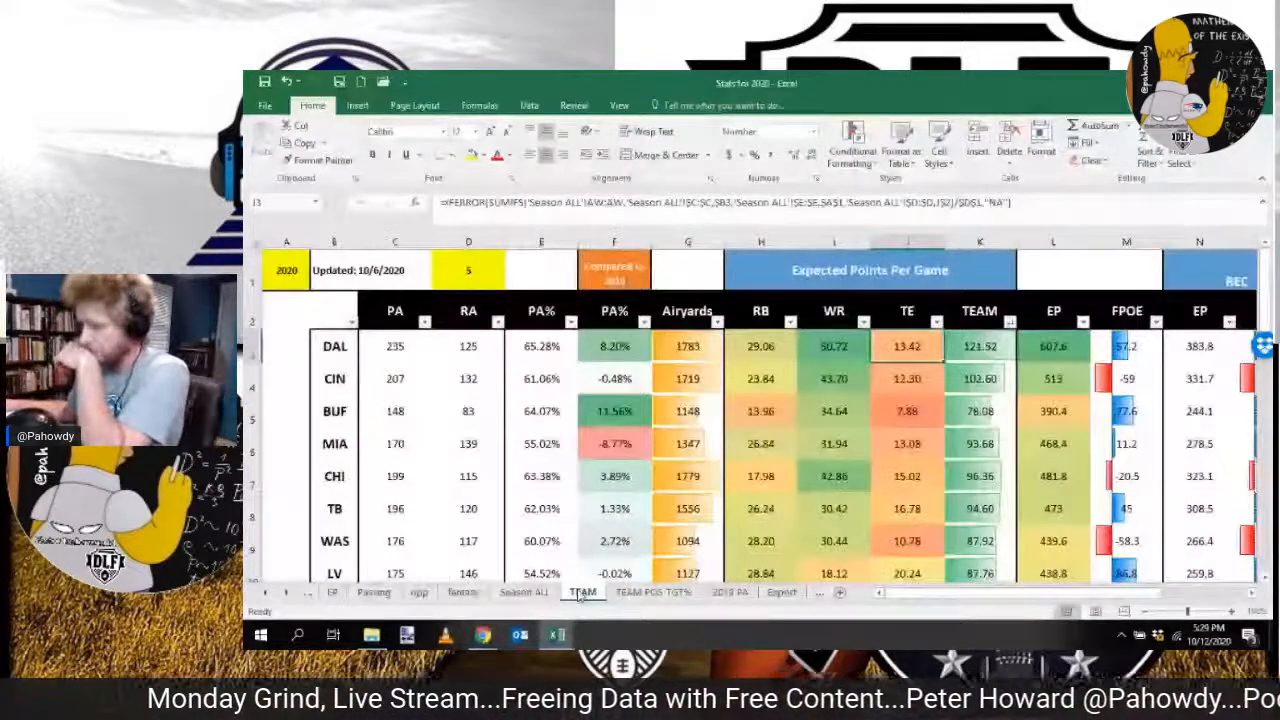
click(654, 592)
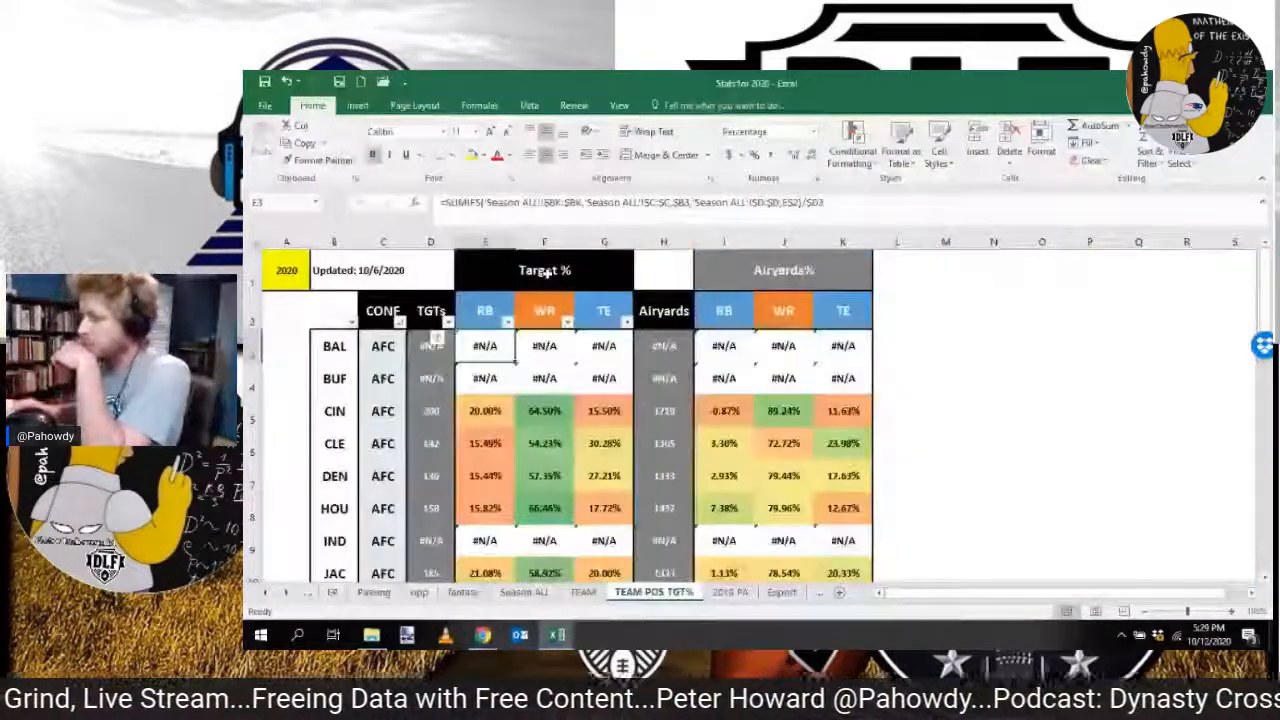
click(567, 217)
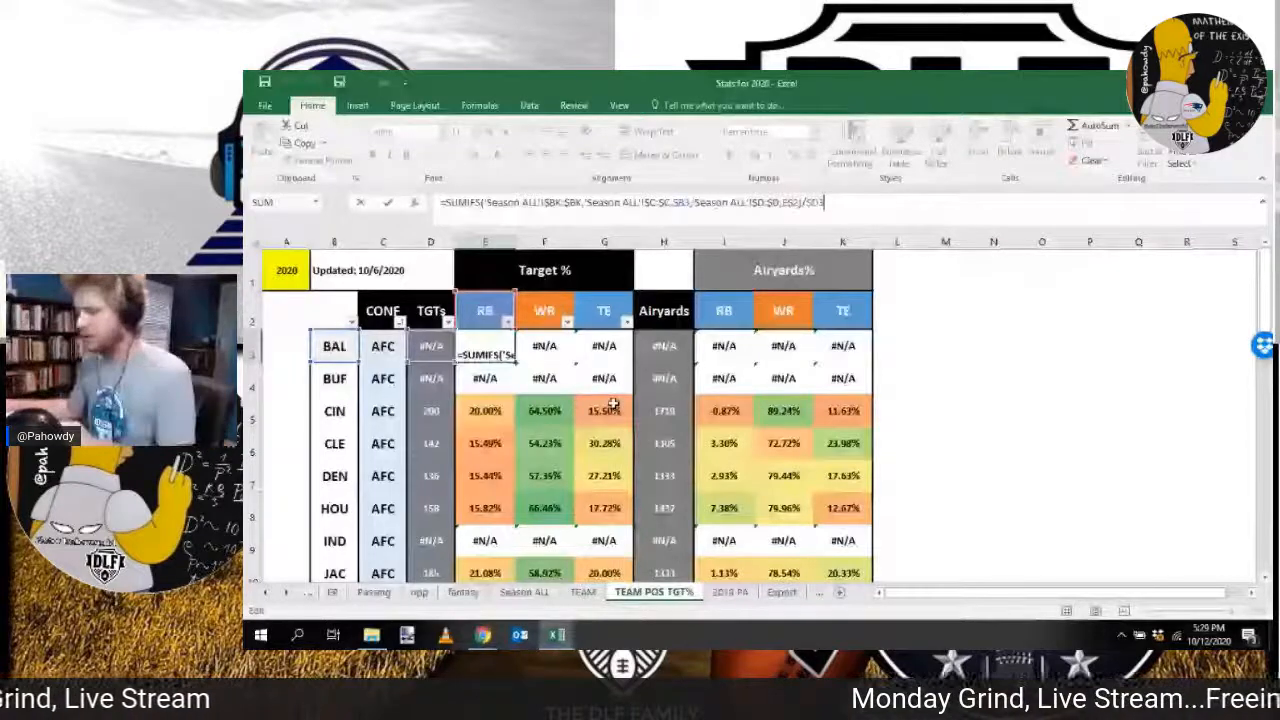
key(Escape)
Step: Check the filtered BAL rows on Season ALL down to row 500 and inspect that row's EP formula
click(525, 592)
click(520, 347)
drag(905, 595, 925, 600)
click(686, 342)
scroll(687, 423, down, 3)
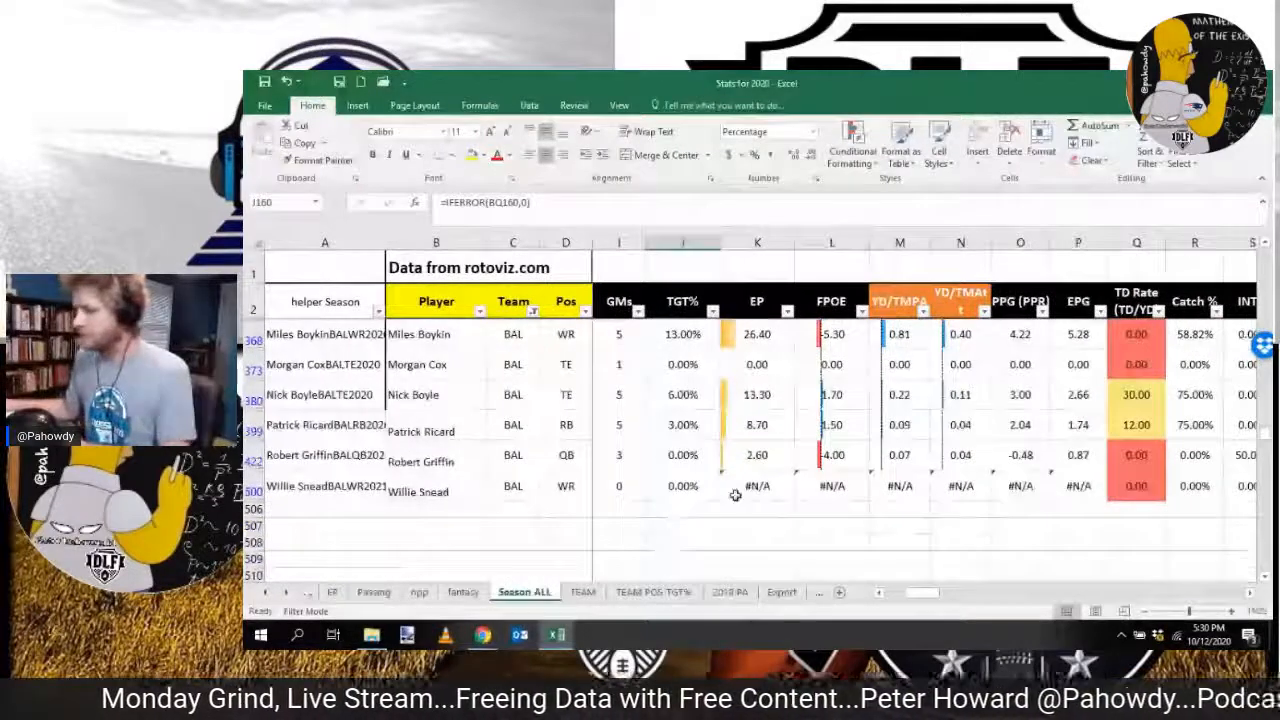
click(748, 490)
text(=AW500)
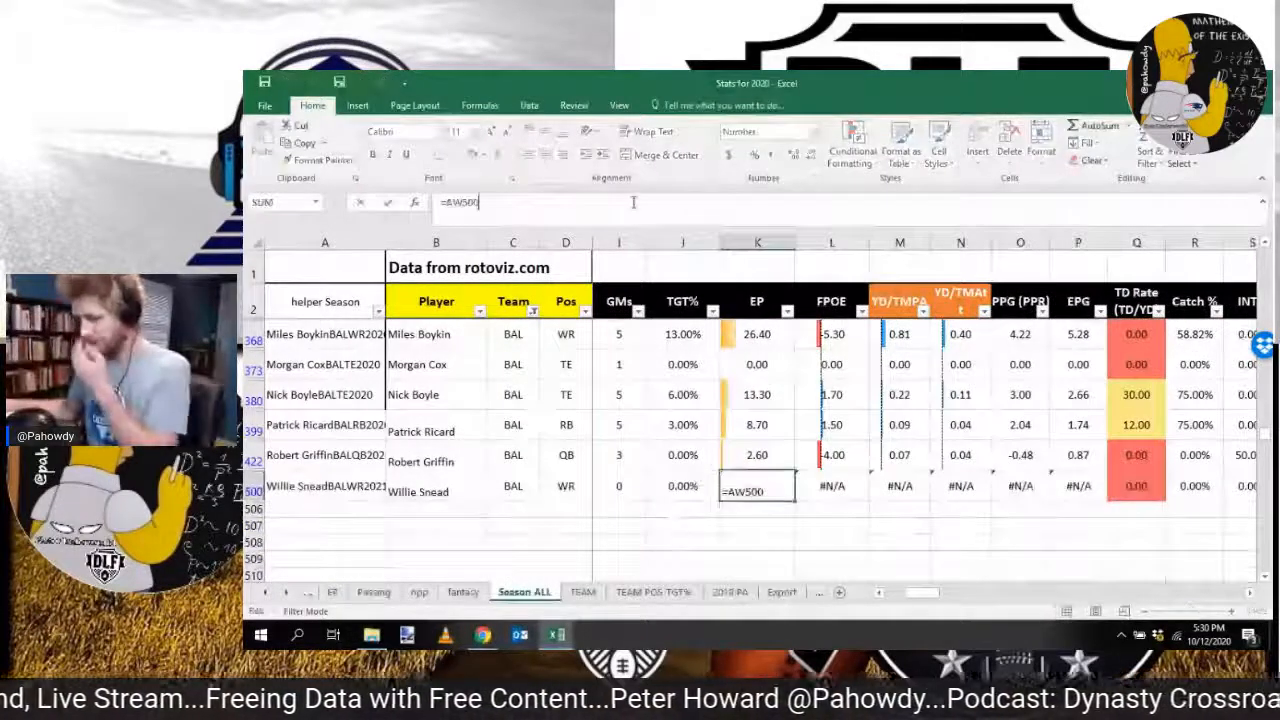
key(Tab)
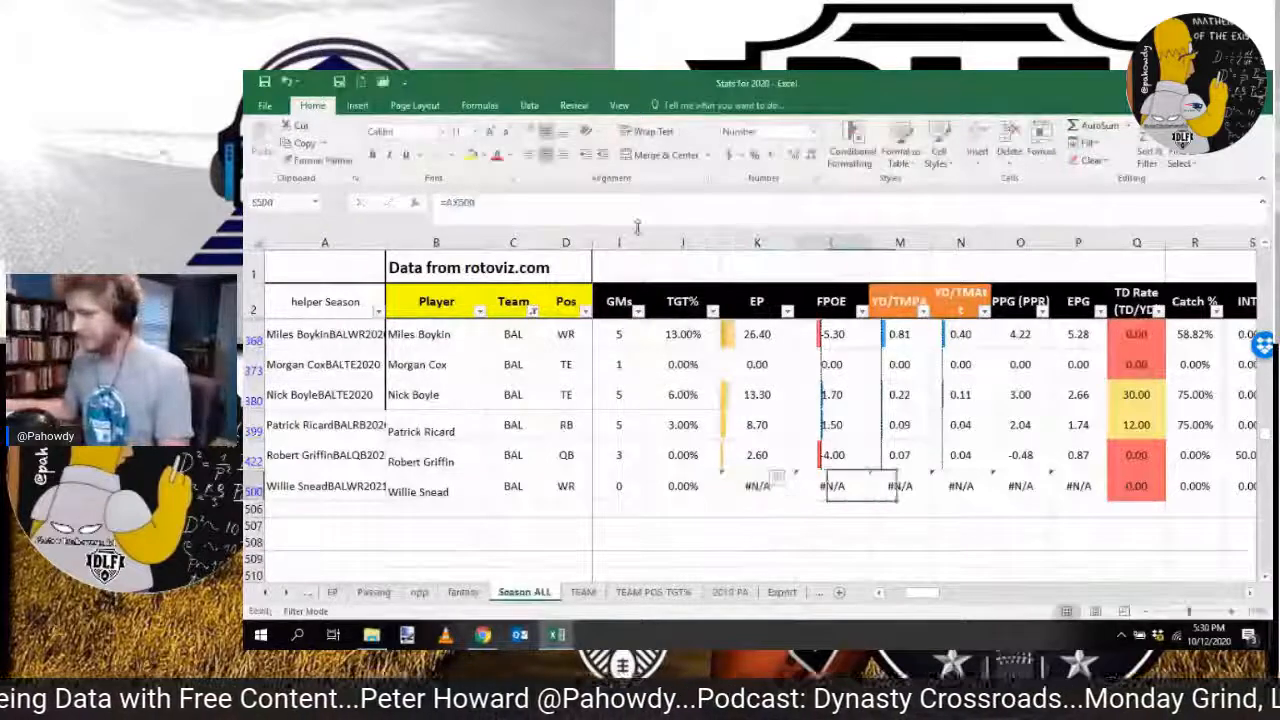
Step: Compare the EP formula in cell K422 with the one in K500 on Season ALL
key(Left)
key(Left)
key(Left)
key(Left)
key(Left)
key(Left)
key(Left)
key(Left)
key(Left)
key(Left)
key(Right)
key(Right)
key(Right)
key(Right)
key(Right)
key(Right)
key(Right)
key(Right)
key(Right)
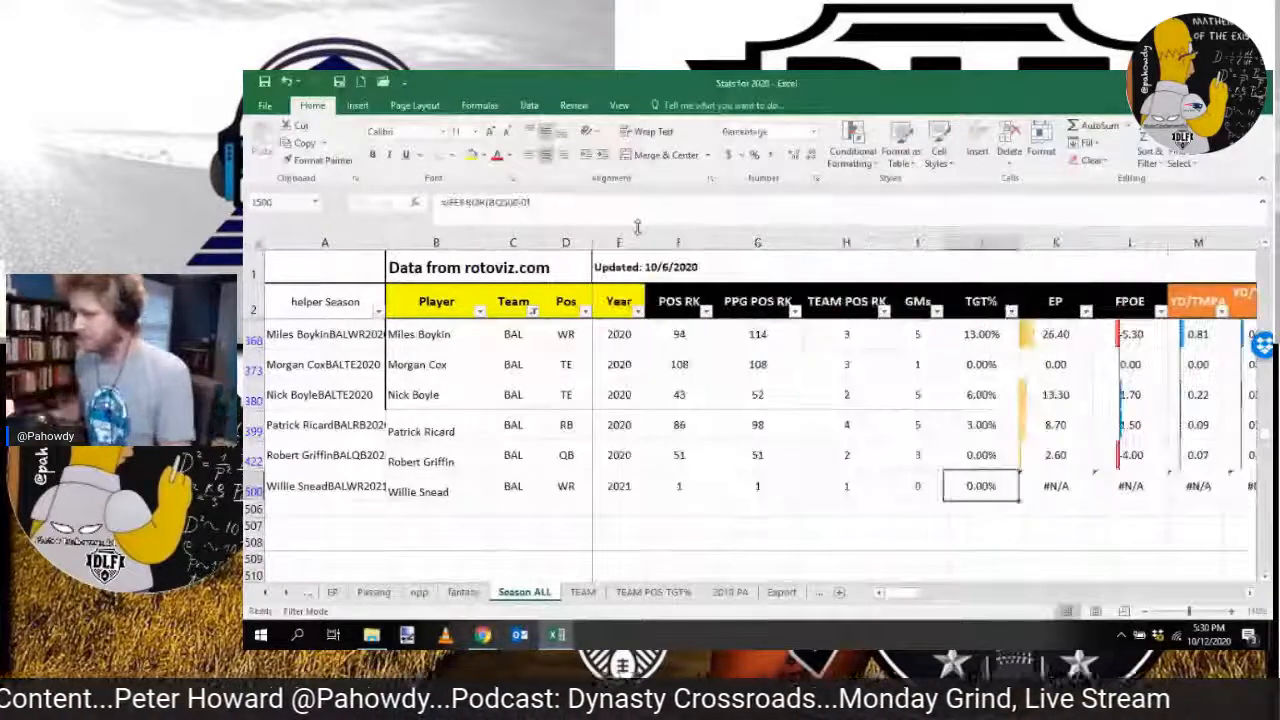
key(Up)
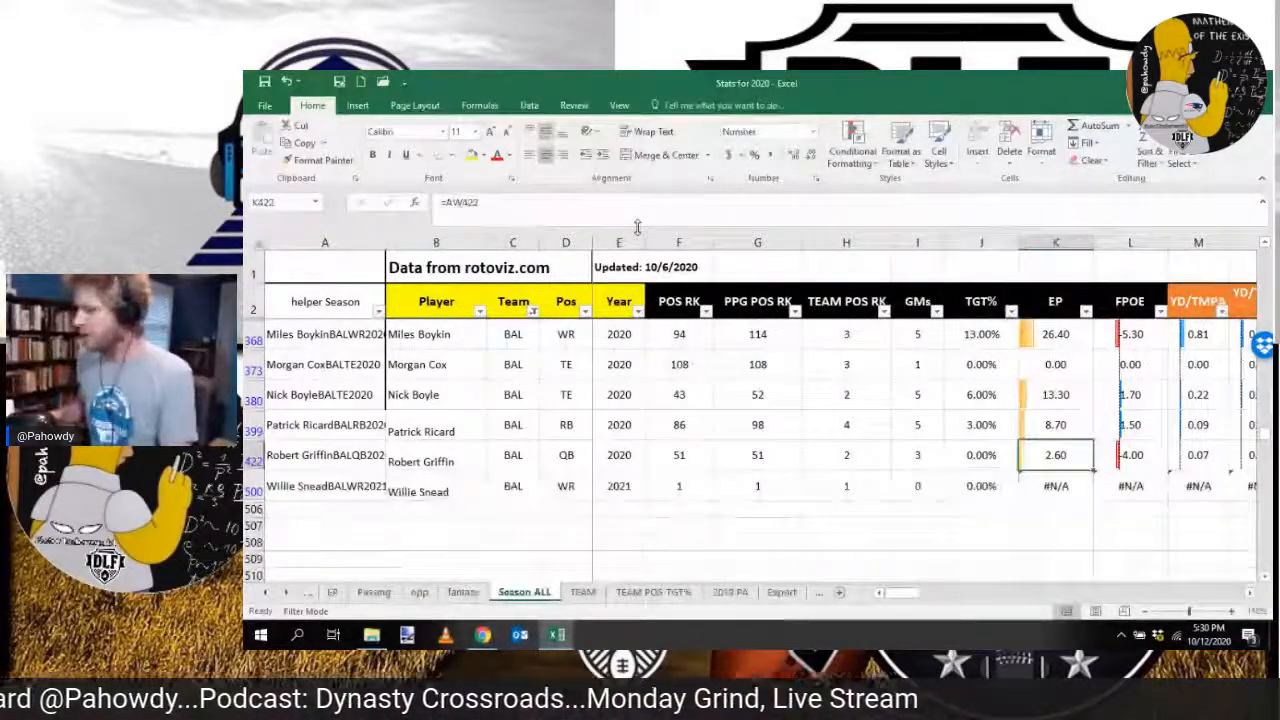
key(Down)
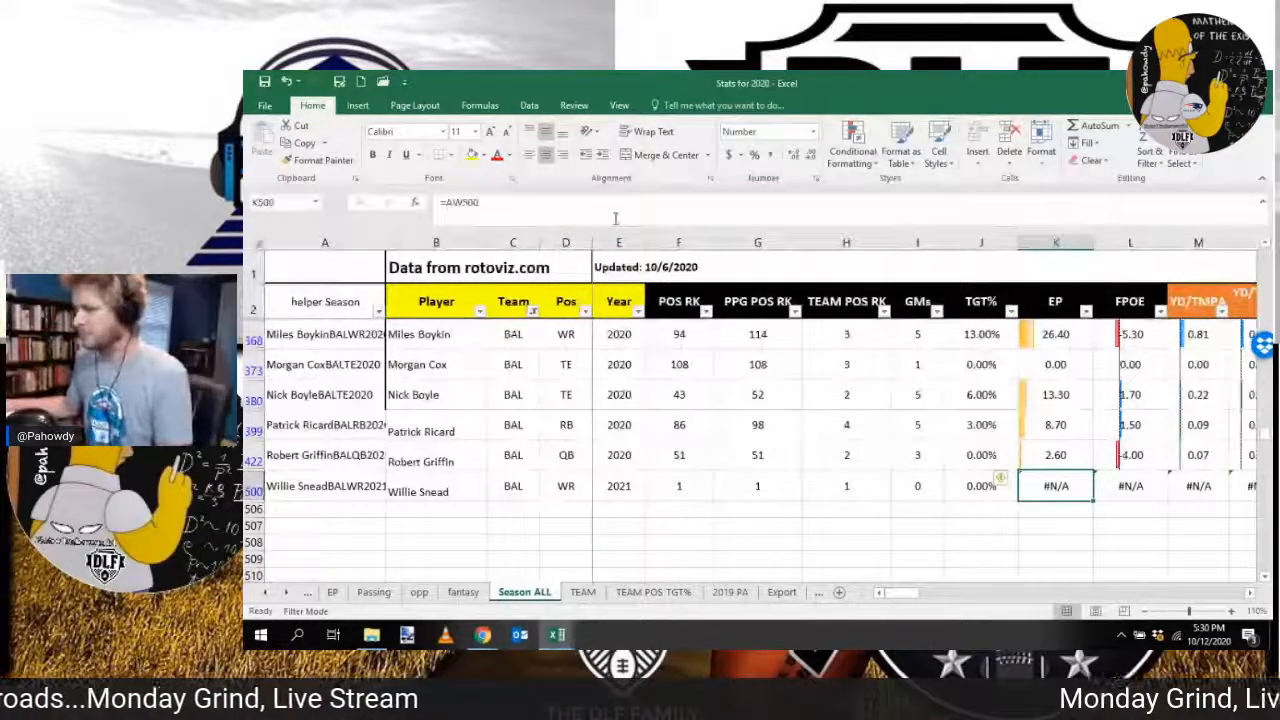
click(616, 218)
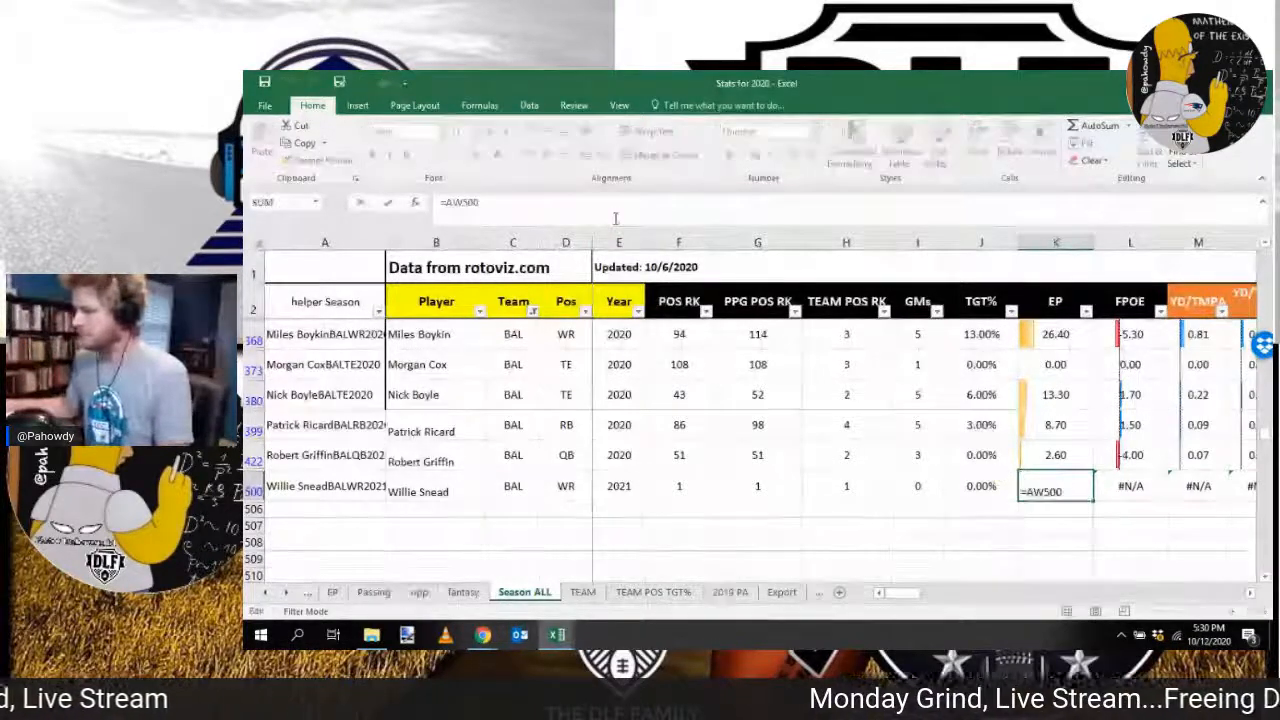
key(Escape)
Step: Inspect the PPR lookup formula in cell V500 under the Fantasy heading without changing it
key(Right)
key(Right)
key(Right)
key(Right)
key(Right)
key(Right)
key(Right)
key(Right)
key(Right)
key(Right)
key(Right)
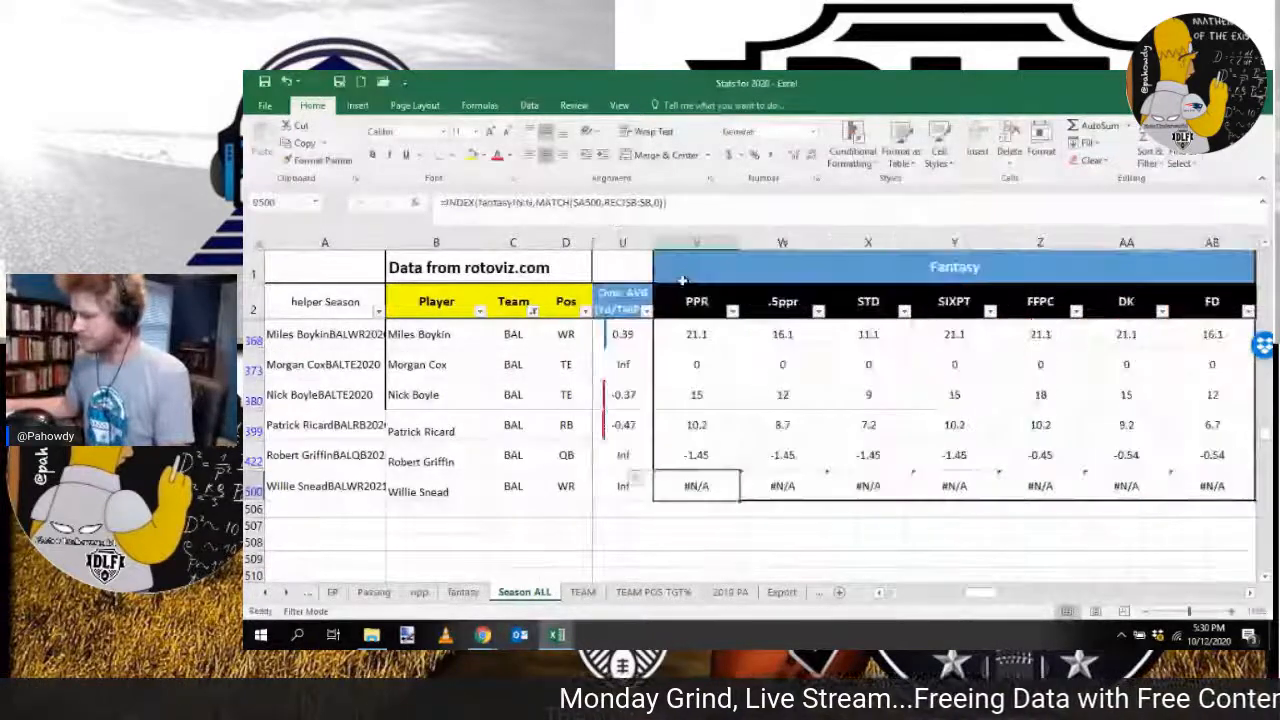
click(692, 206)
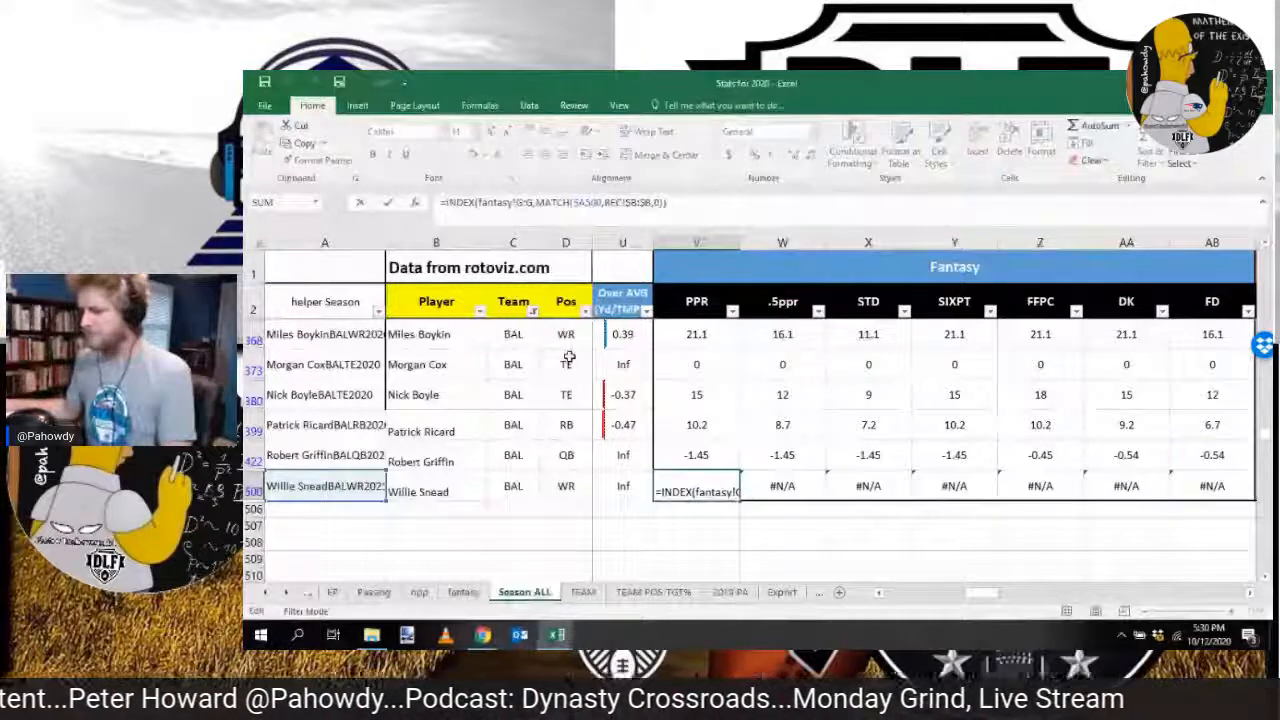
key(Escape)
Step: Filter the Player column on the REC sheet by searching for "snead"
key(ctrl+Page_Up)
key(ctrl+Page_Up)
key(ctrl+Page_Up)
key(ctrl+Page_Up)
key(ctrl+Page_Up)
key(ctrl+Page_Up)
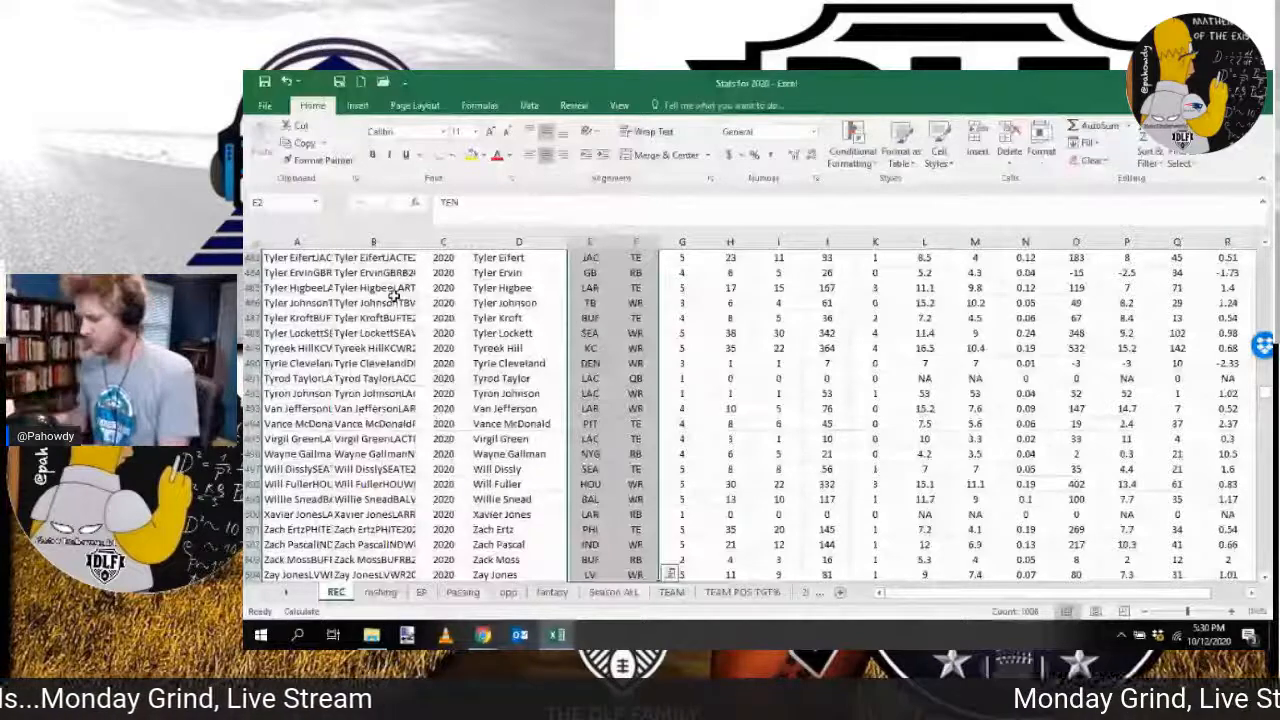
scroll(394, 296, up, 20)
click(560, 258)
click(531, 388)
text(snead)
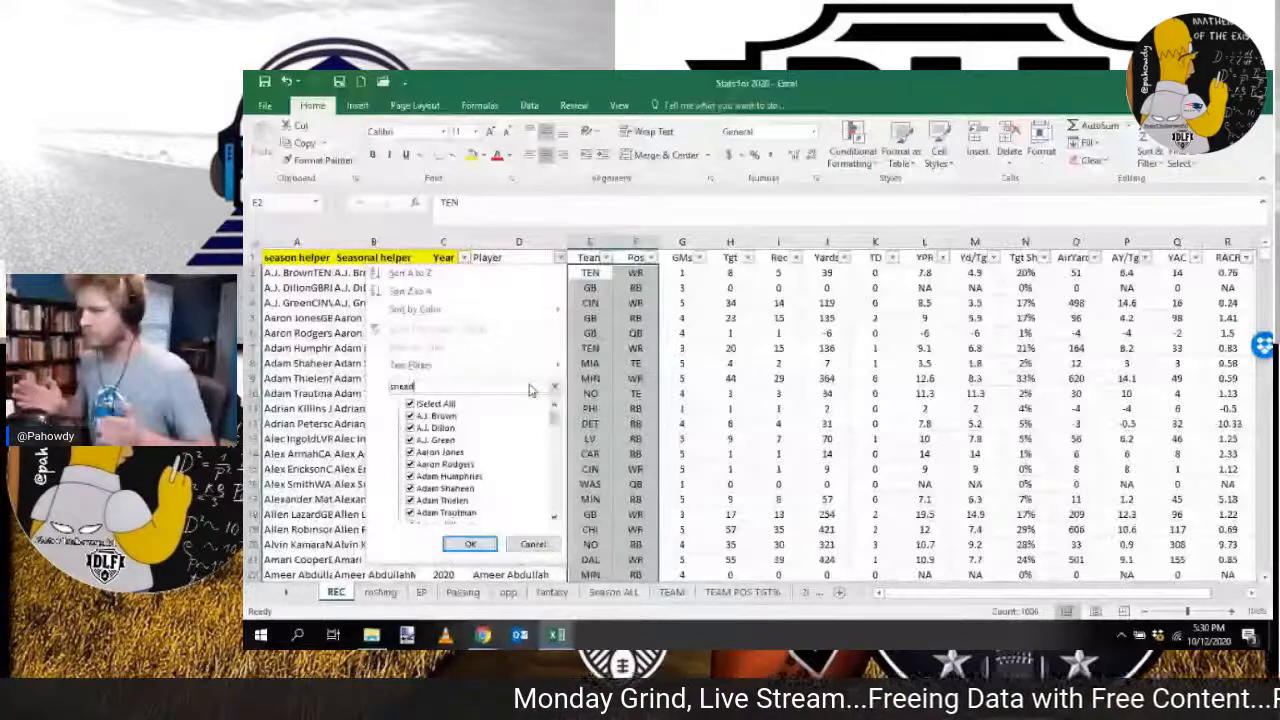
key(Return)
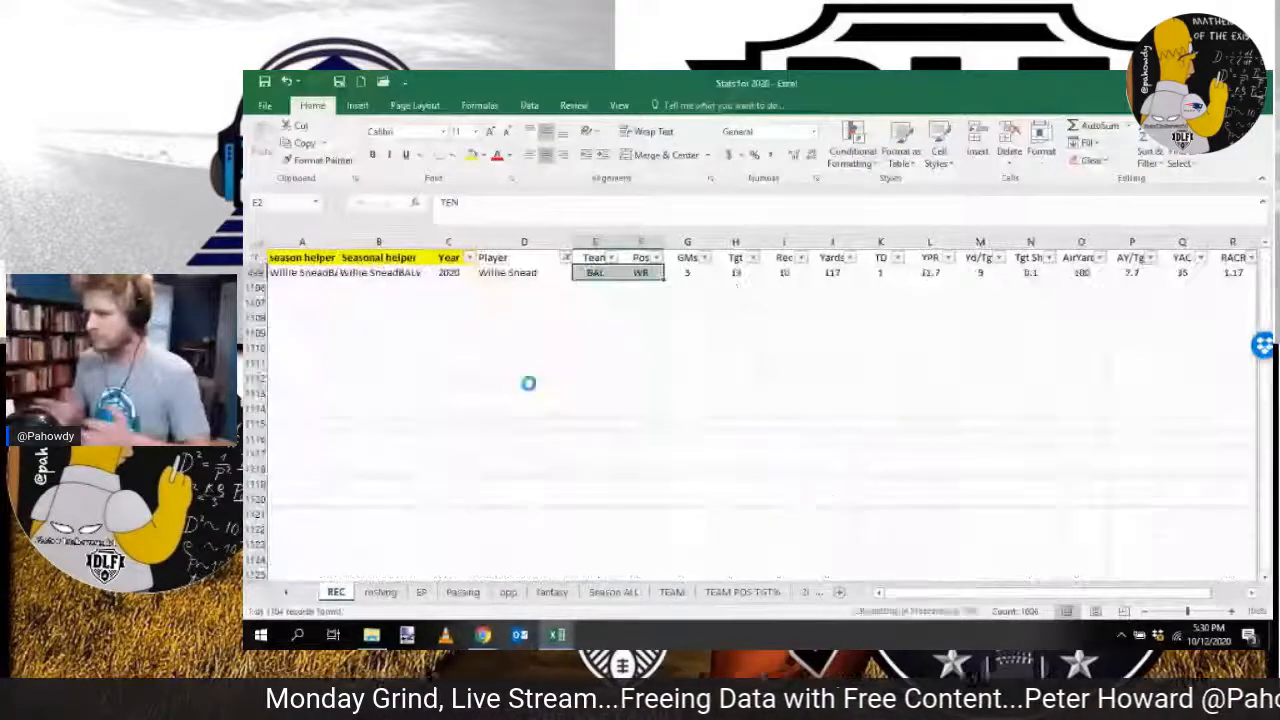
Step: Widen the season helper column on the REC sheet and review the filtered player's values across the row
drag(346, 246, 396, 246)
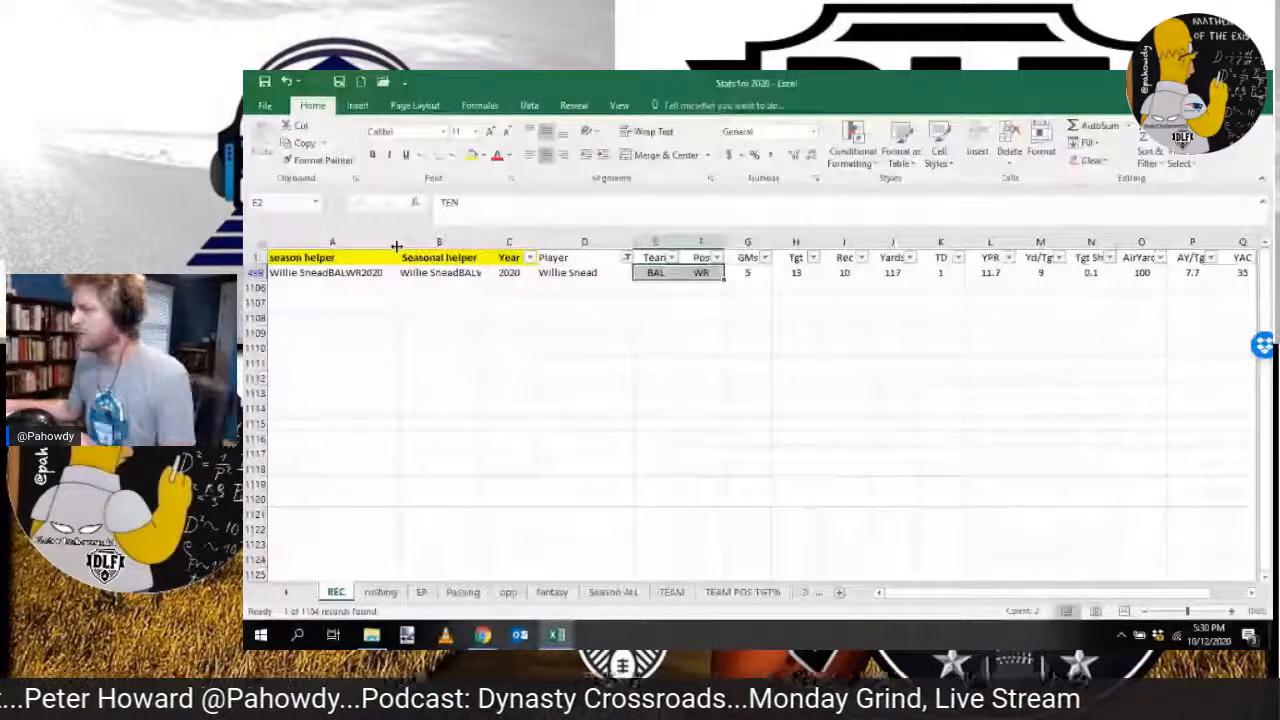
click(687, 277)
key(Right)
key(Right)
key(Right)
key(Right)
key(Right)
key(Right)
key(Right)
key(Right)
key(Right)
key(Right)
key(Right)
key(Right)
key(Right)
key(Right)
key(Right)
key(Right)
key(Right)
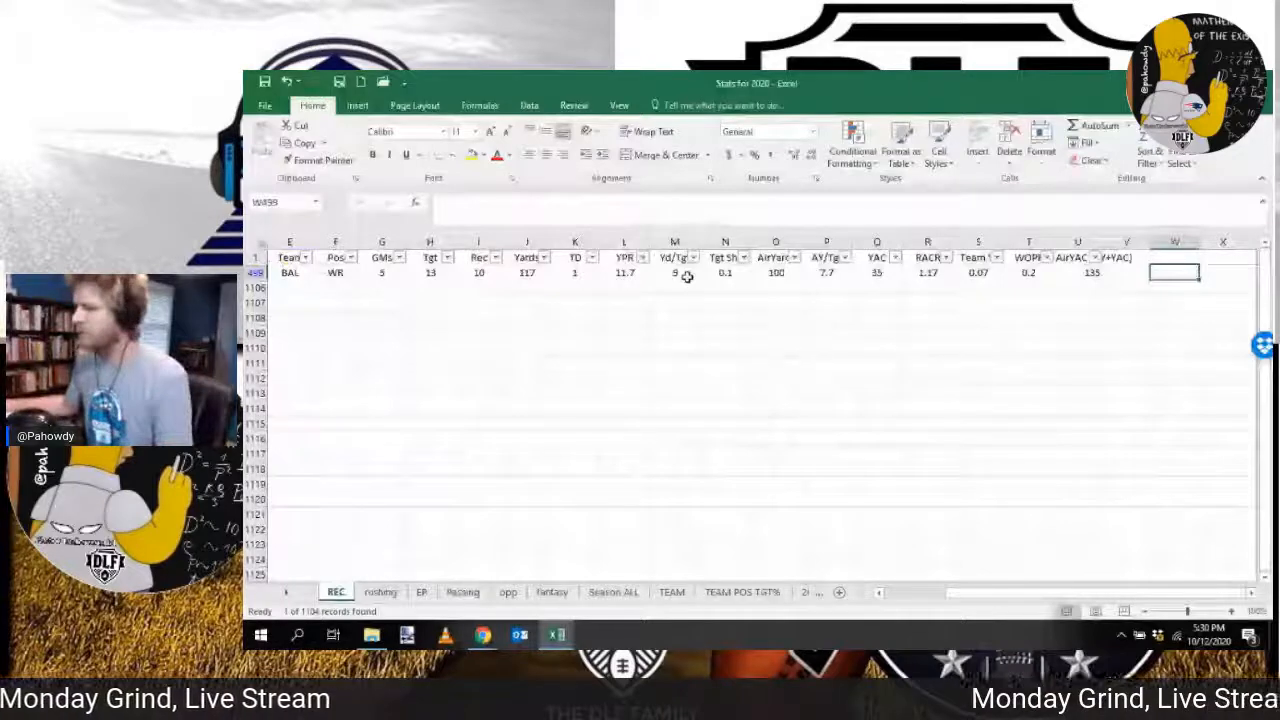
Step: Clear the Player filter on the REC sheet
key(ctrl+Home)
key(alt+a)
key(c)
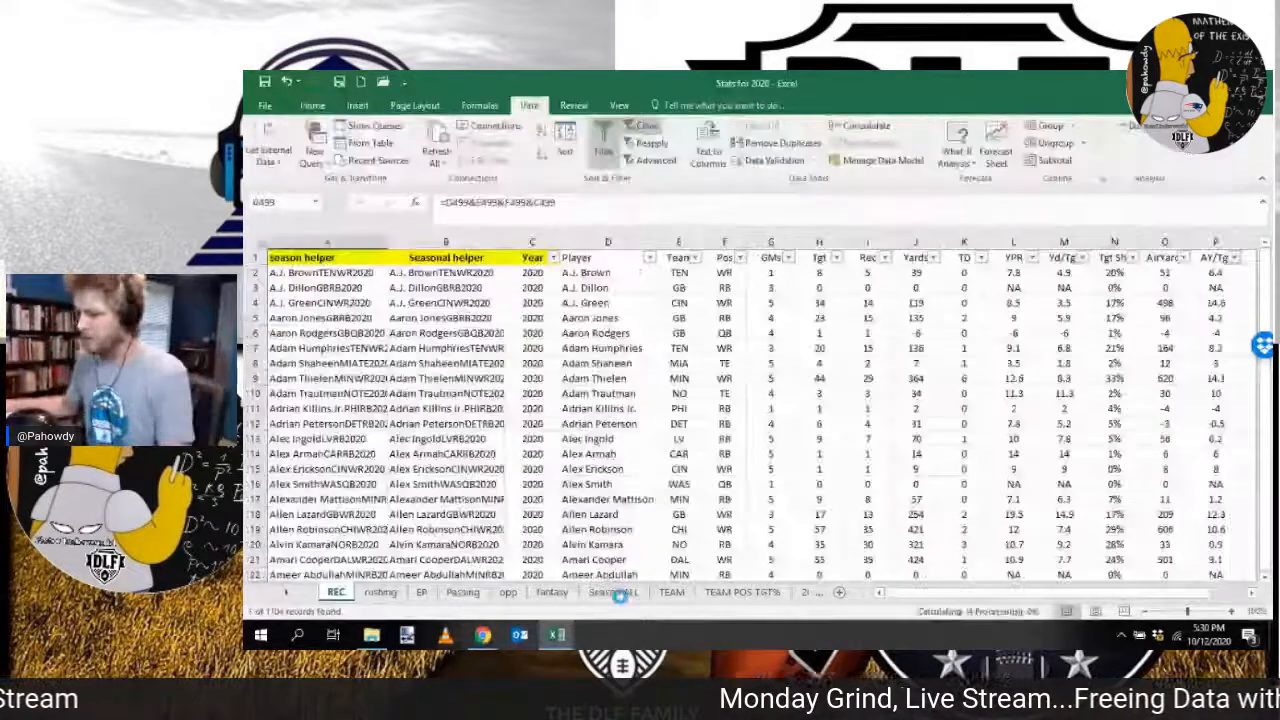
Step: Widen the helper Season column on the Season ALL sheet and inspect the helper formula in cell A500
click(614, 592)
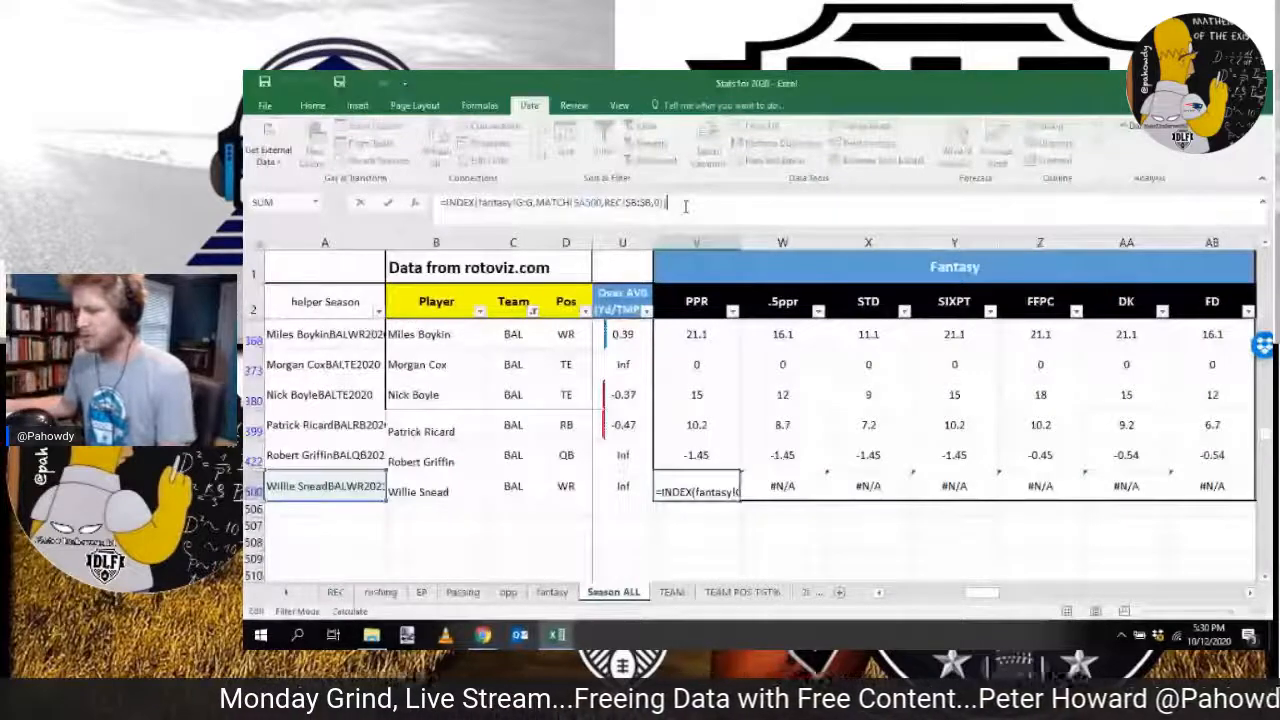
click(404, 243)
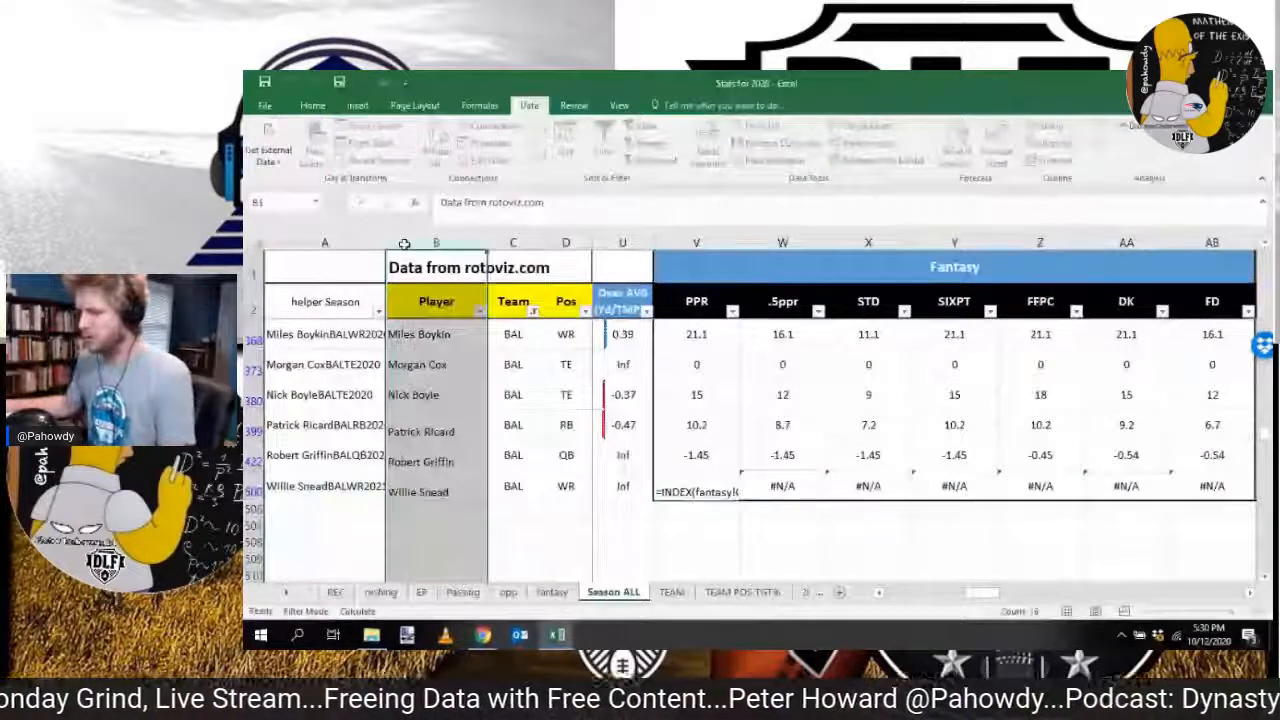
click(370, 243)
drag(386, 243, 414, 249)
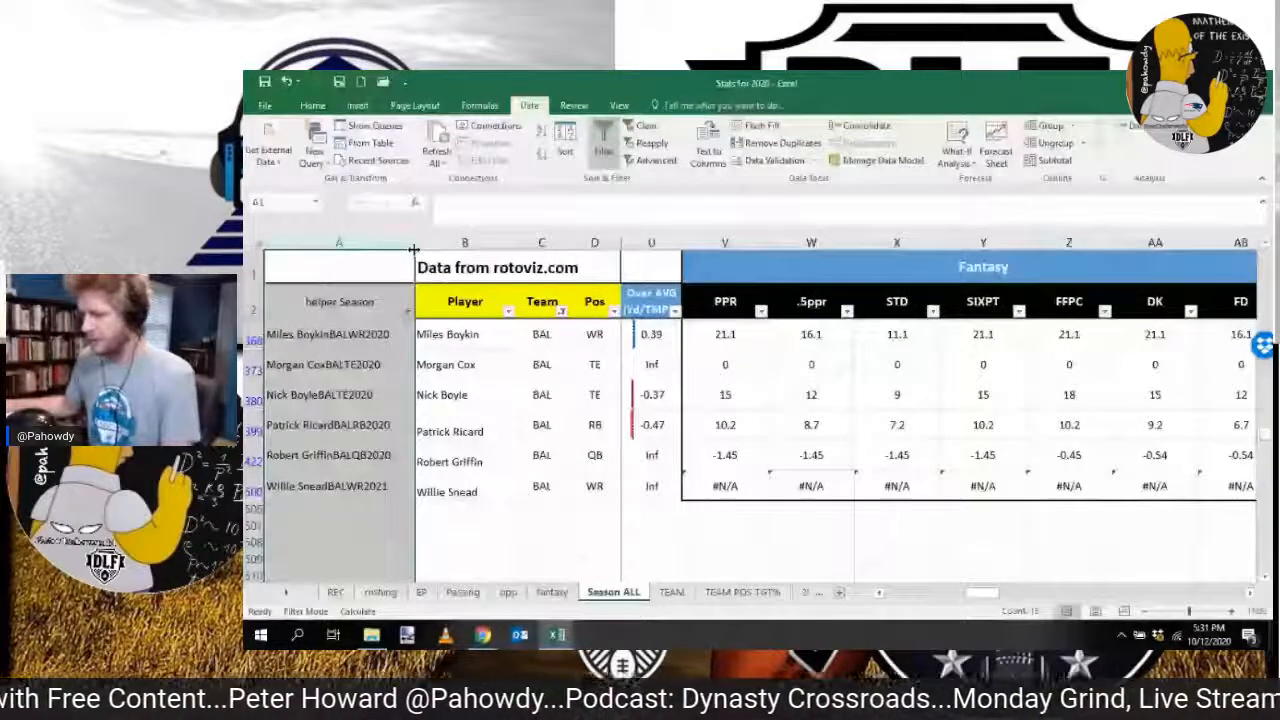
drag(414, 249, 405, 249)
click(340, 487)
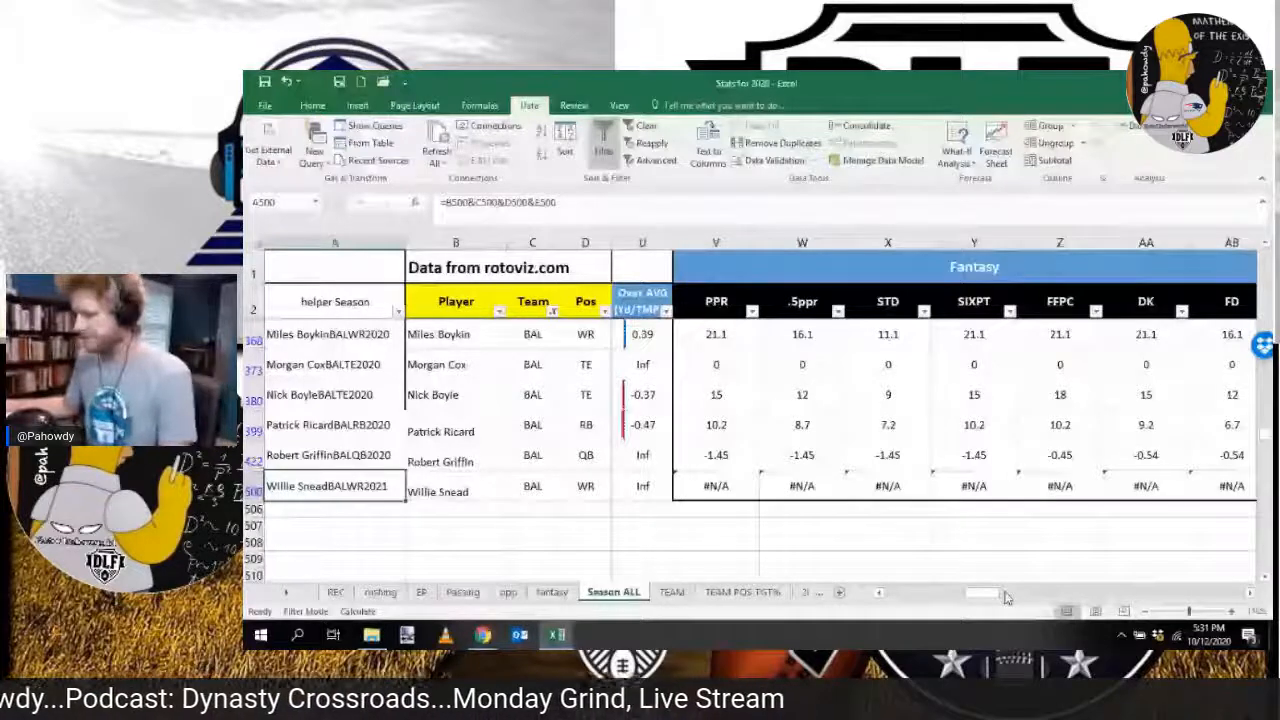
Step: Clear the Team filter on the Season ALL sheet so the Year column can be corrected for all players
drag(1007, 597, 925, 597)
click(641, 427)
click(644, 126)
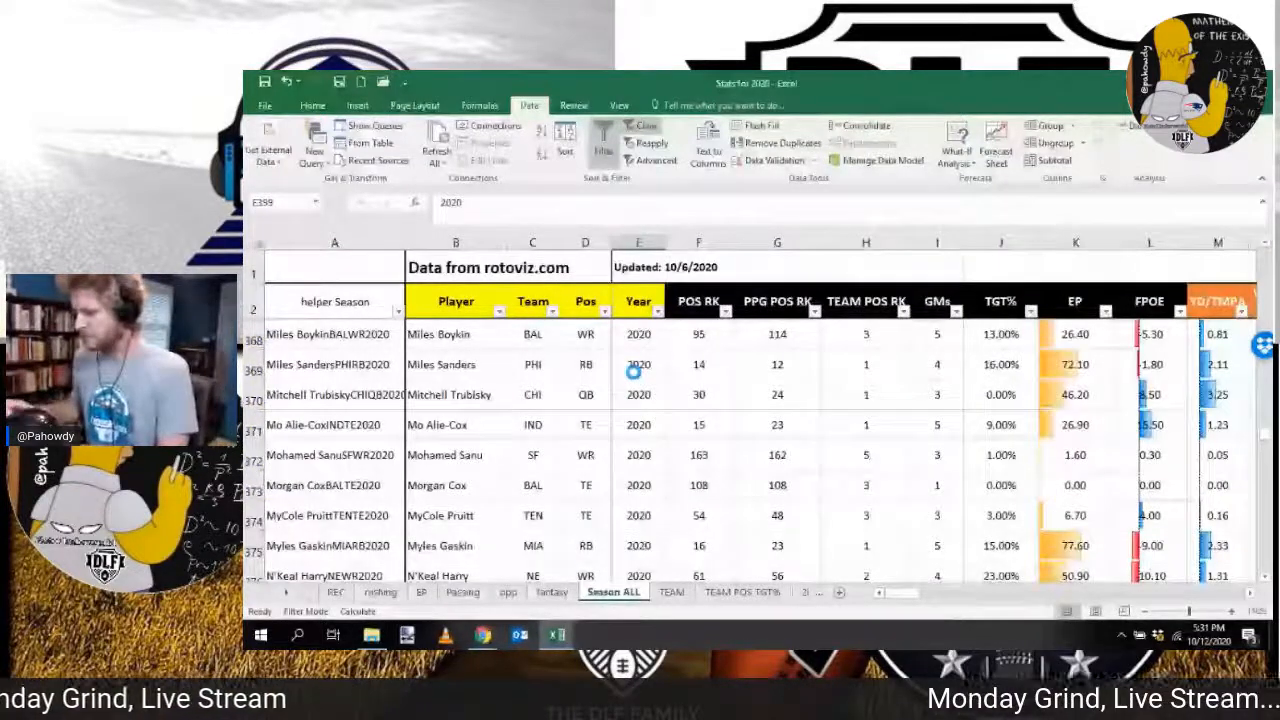
Step: Fill 2020 unchanged down the Year column from row 368 to row 505 and check the Year filter's value list
click(638, 335)
drag(664, 349, 674, 648)
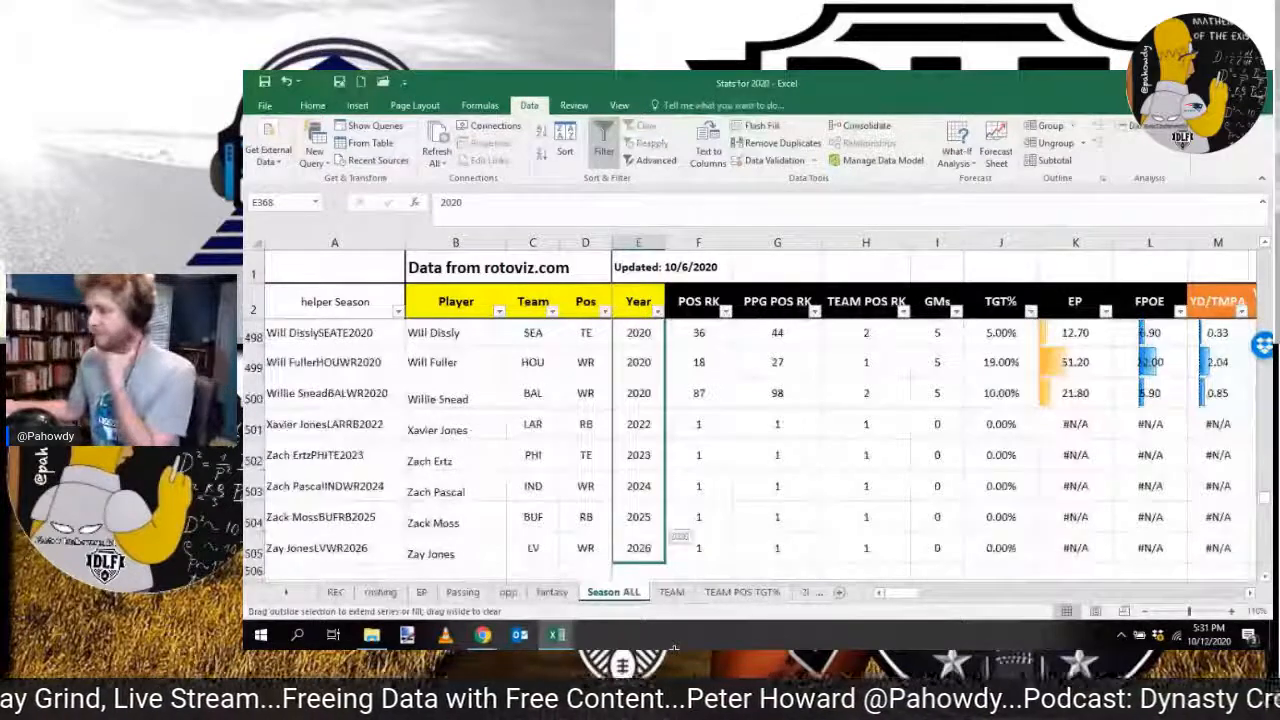
drag(674, 648, 674, 648)
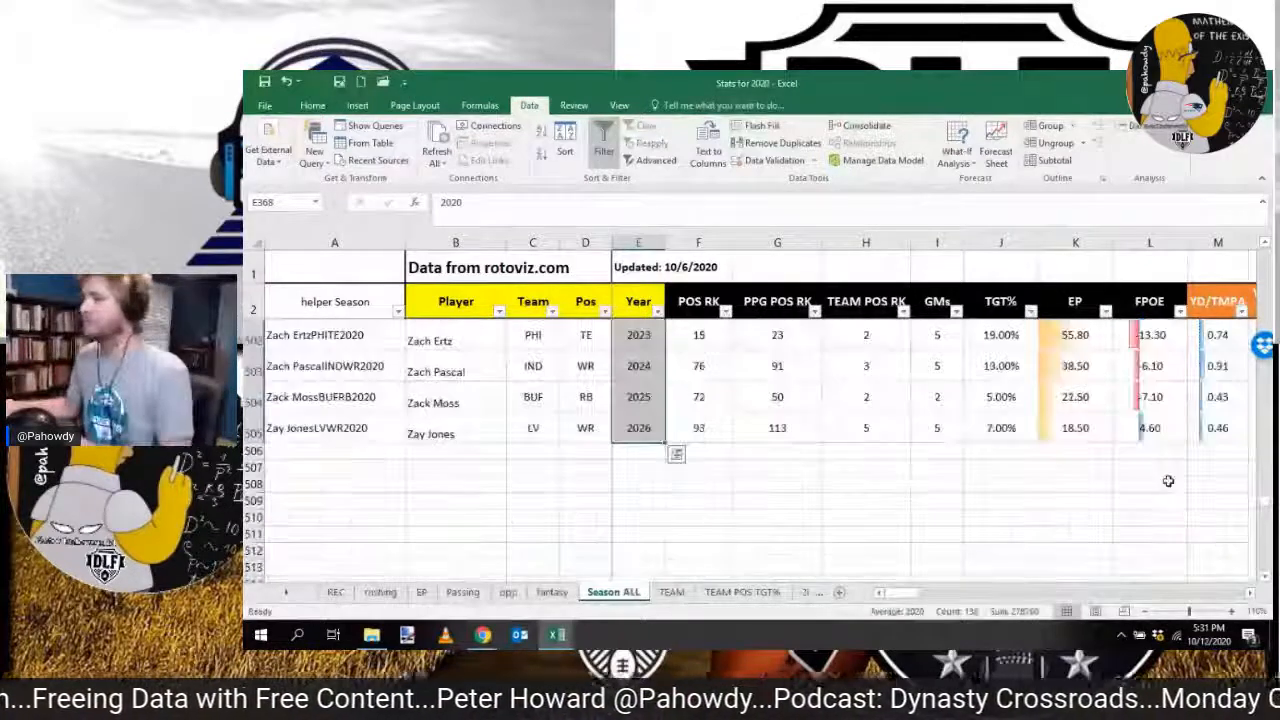
drag(1265, 501, 1272, 208)
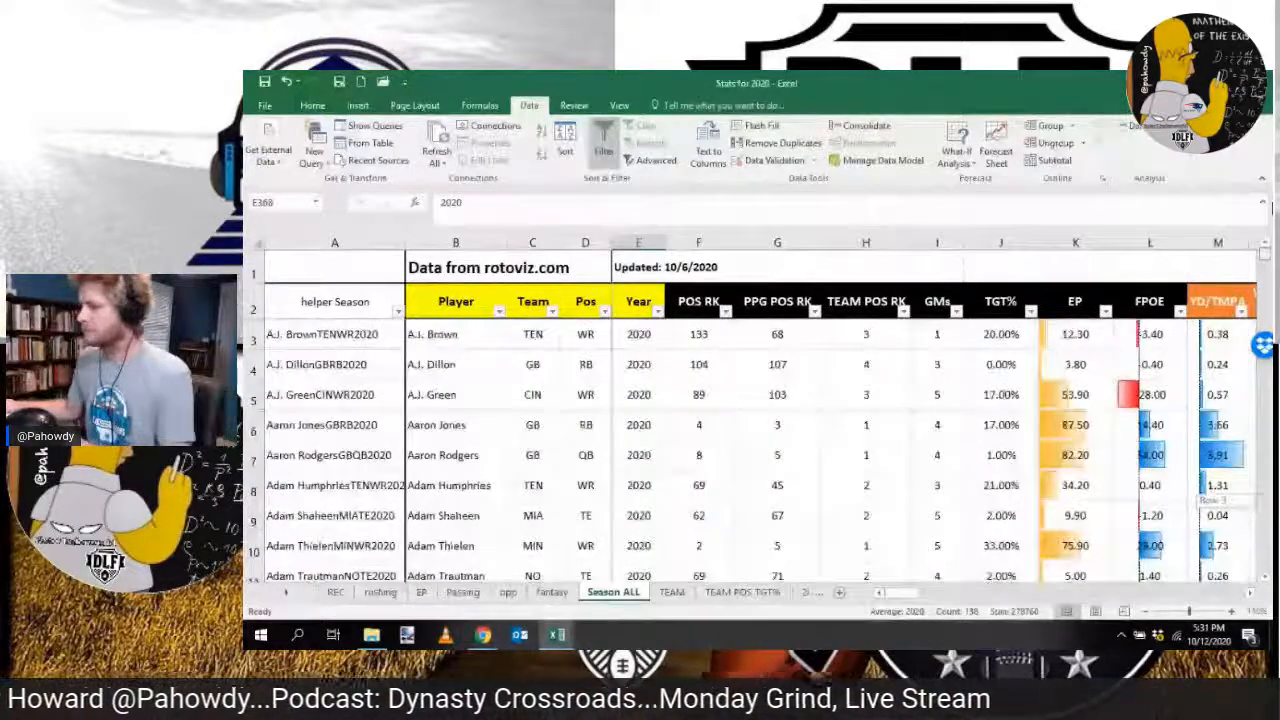
click(657, 311)
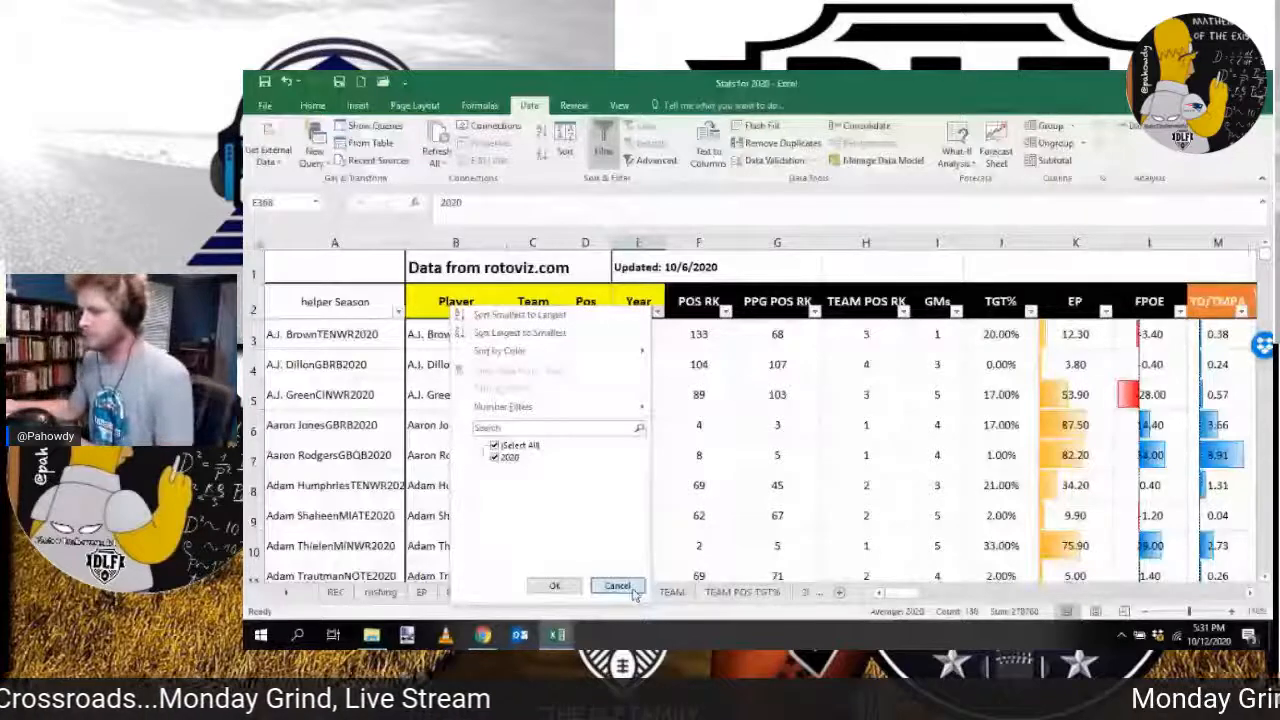
click(633, 591)
Step: Check the Airyards% formulas on the TEAM POS TGT% sheet and set its Updated label to 10/12/2020
click(743, 592)
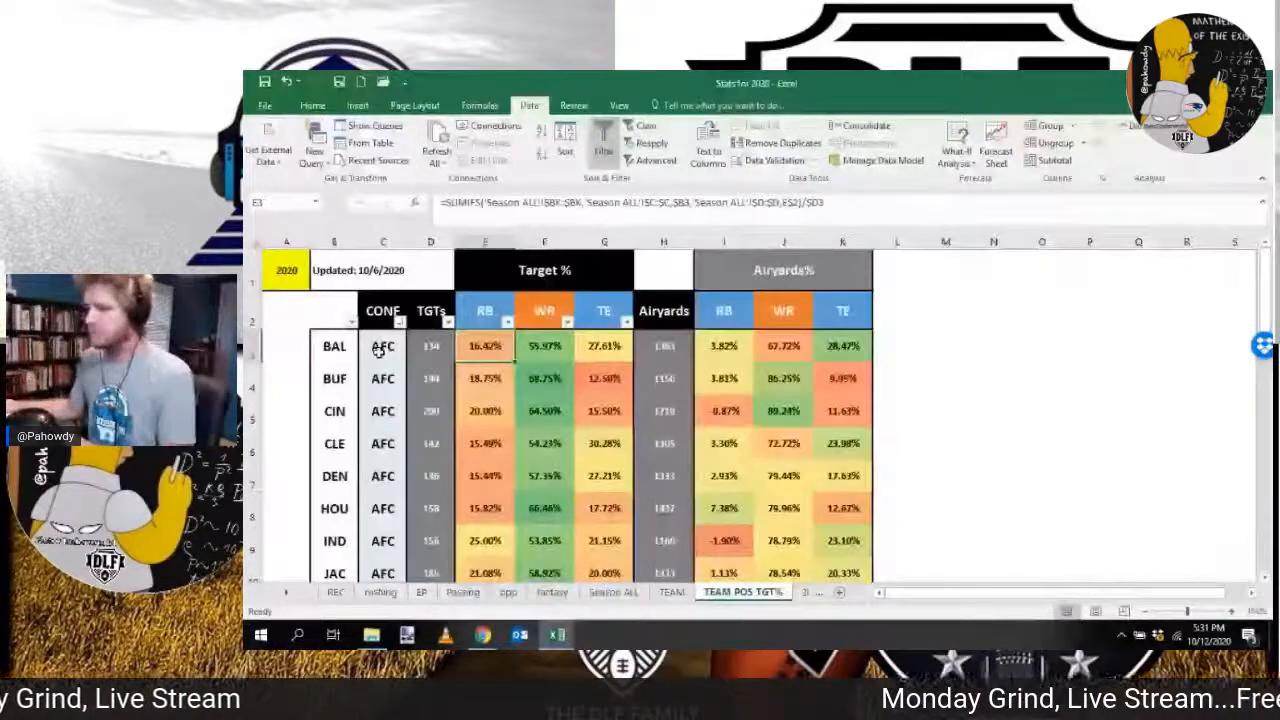
click(740, 348)
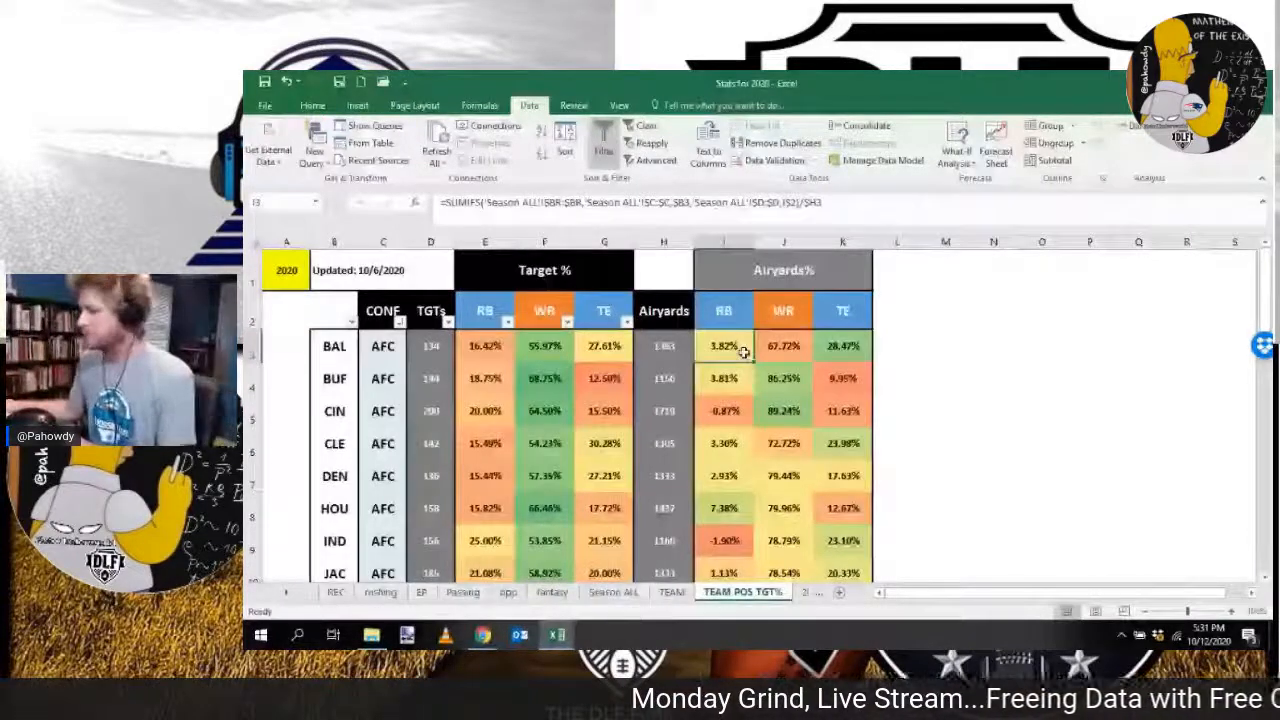
key(Right)
key(Right)
scroll(743, 352, down, 5)
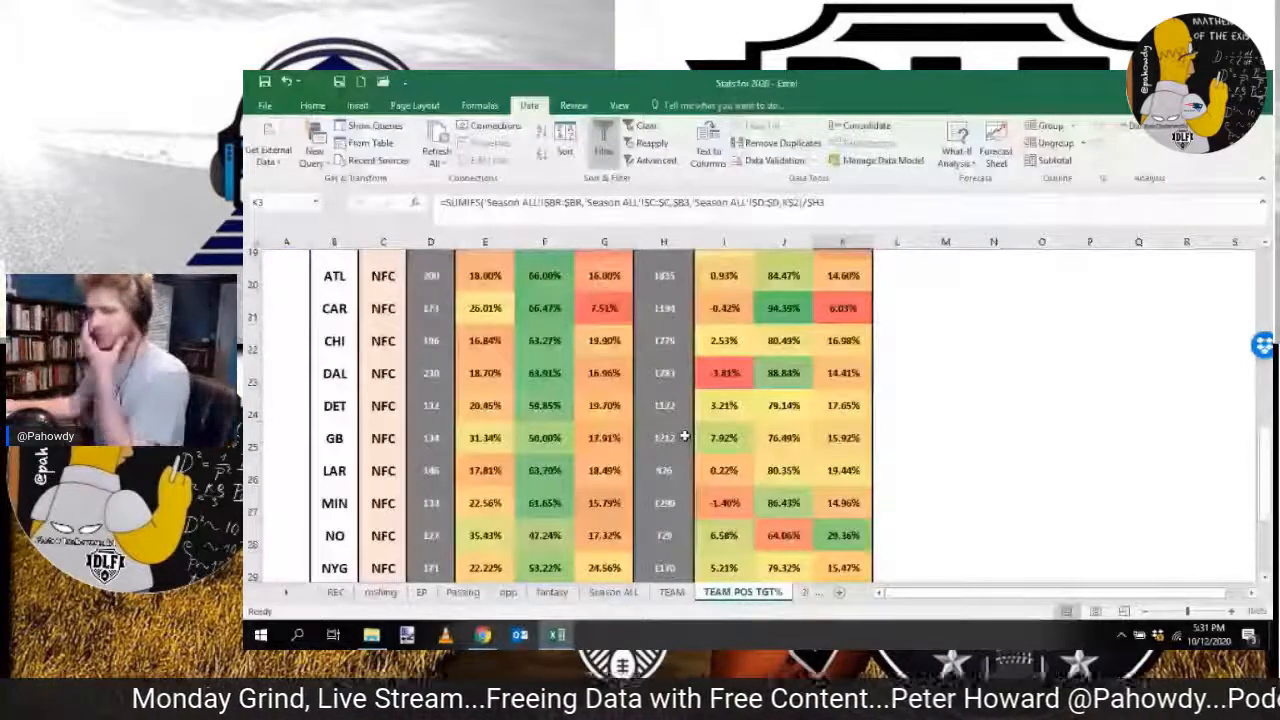
key(ctrl+Home)
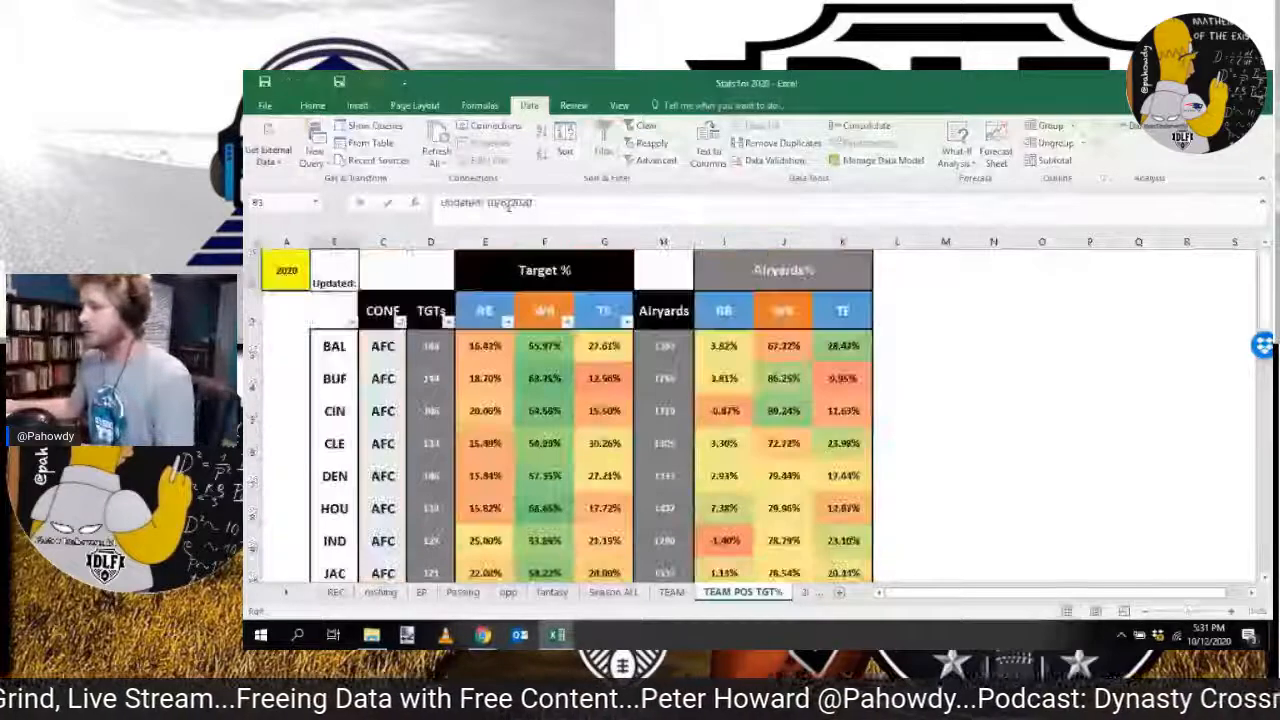
click(508, 204)
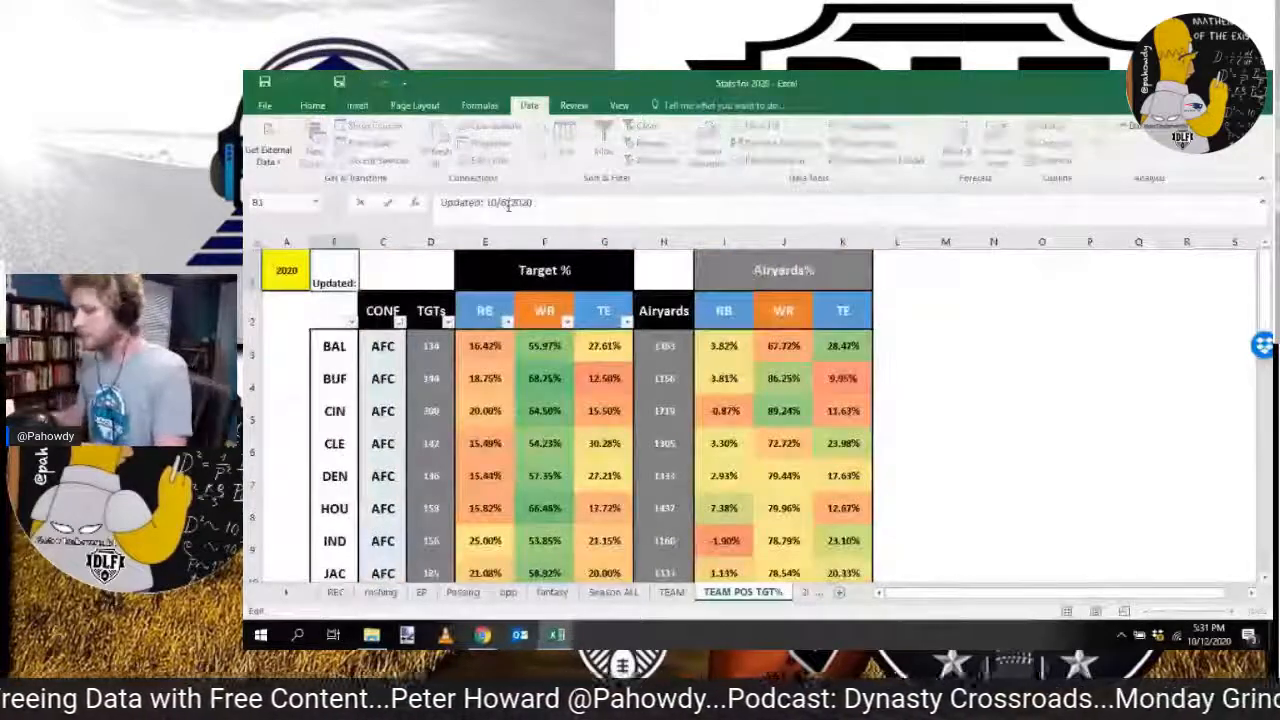
key(Escape)
Step: Change the Updated label in cell B1 of the TEAM sheet to 10/12/2020
key(ctrl+Page_Up)
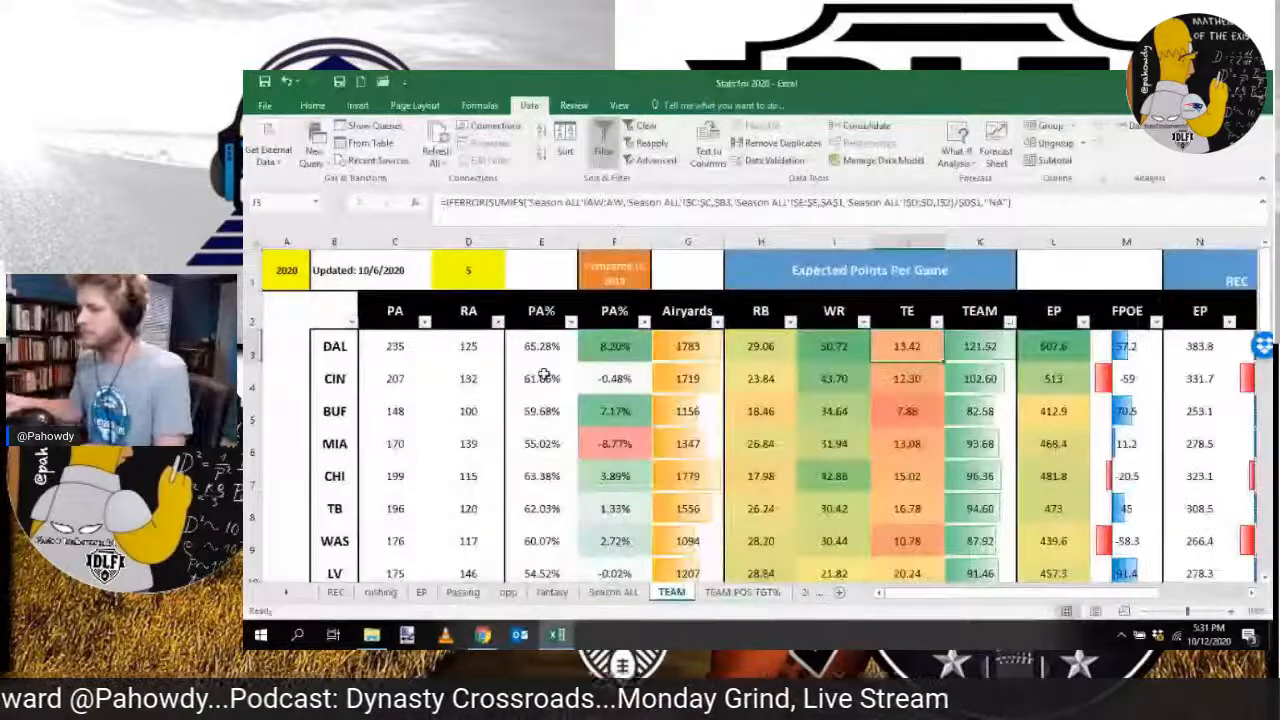
click(335, 271)
click(509, 201)
key(BackSpace)
text(12)
key(Return)
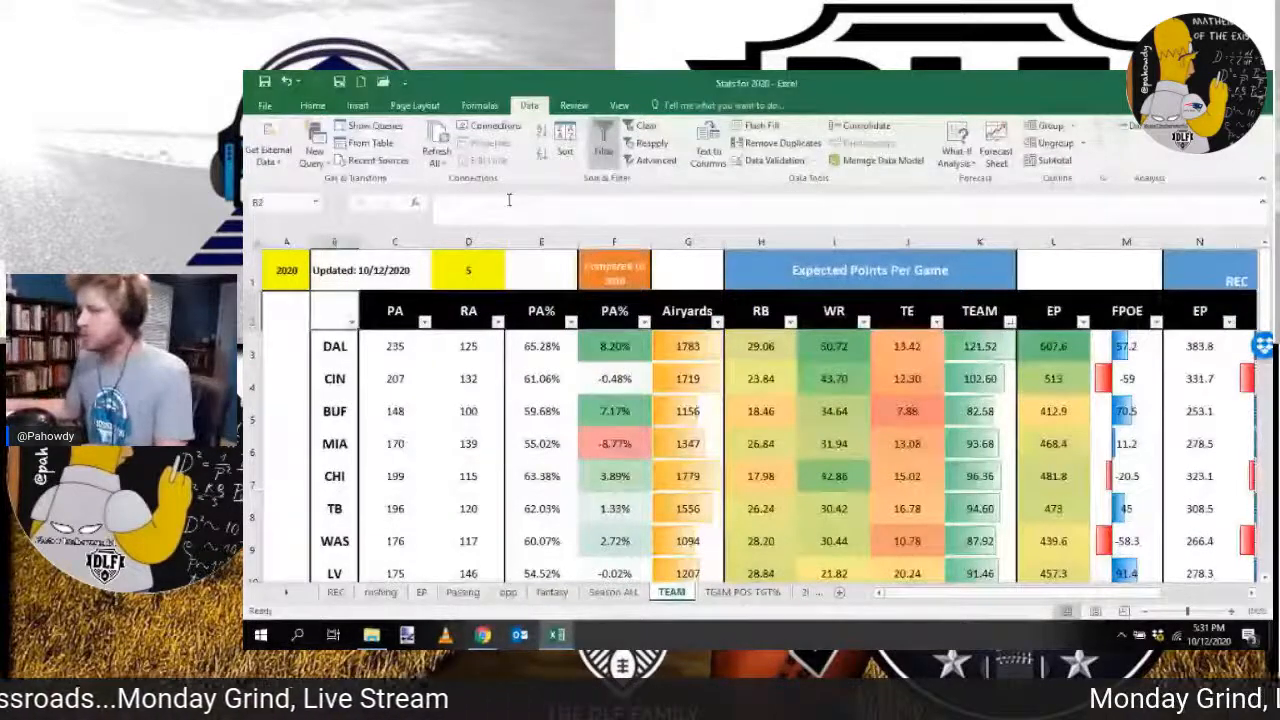
Step: Set the Updated label on the Season ALL sheet to 10/12/2020 and save the workbook
key(ctrl+Page_Up)
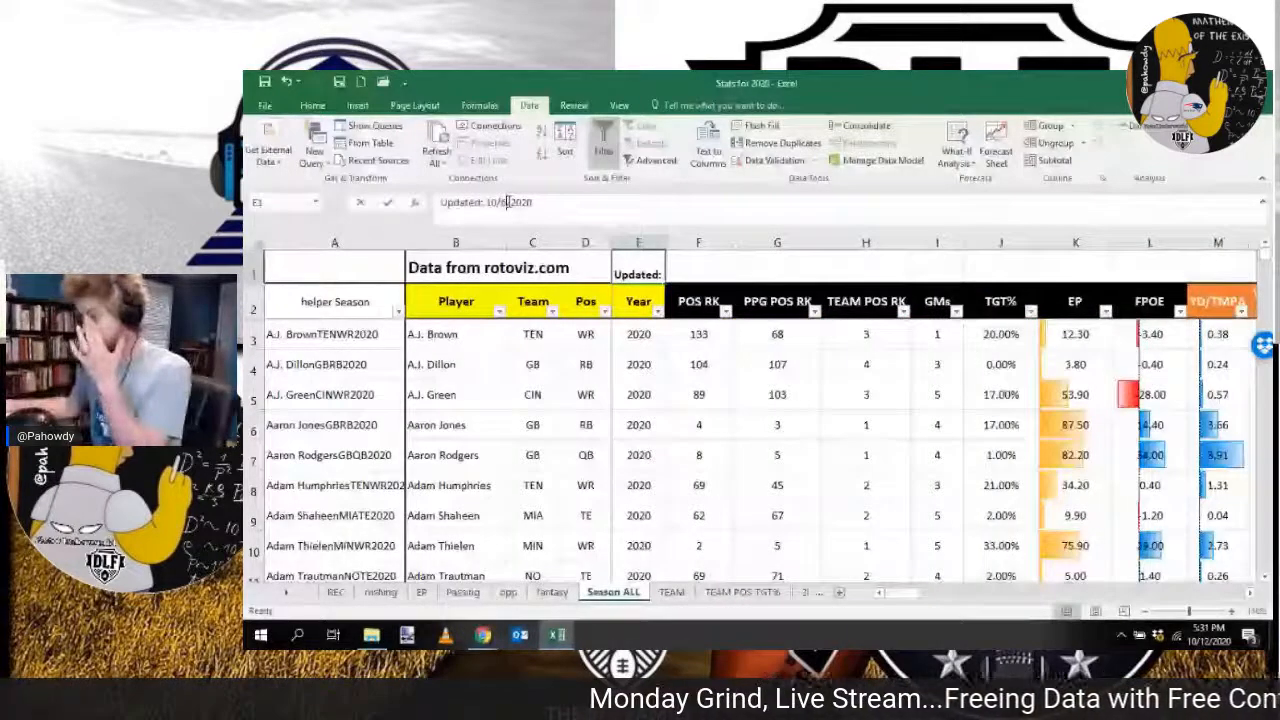
key(BackSpace)
text(12)
click(738, 356)
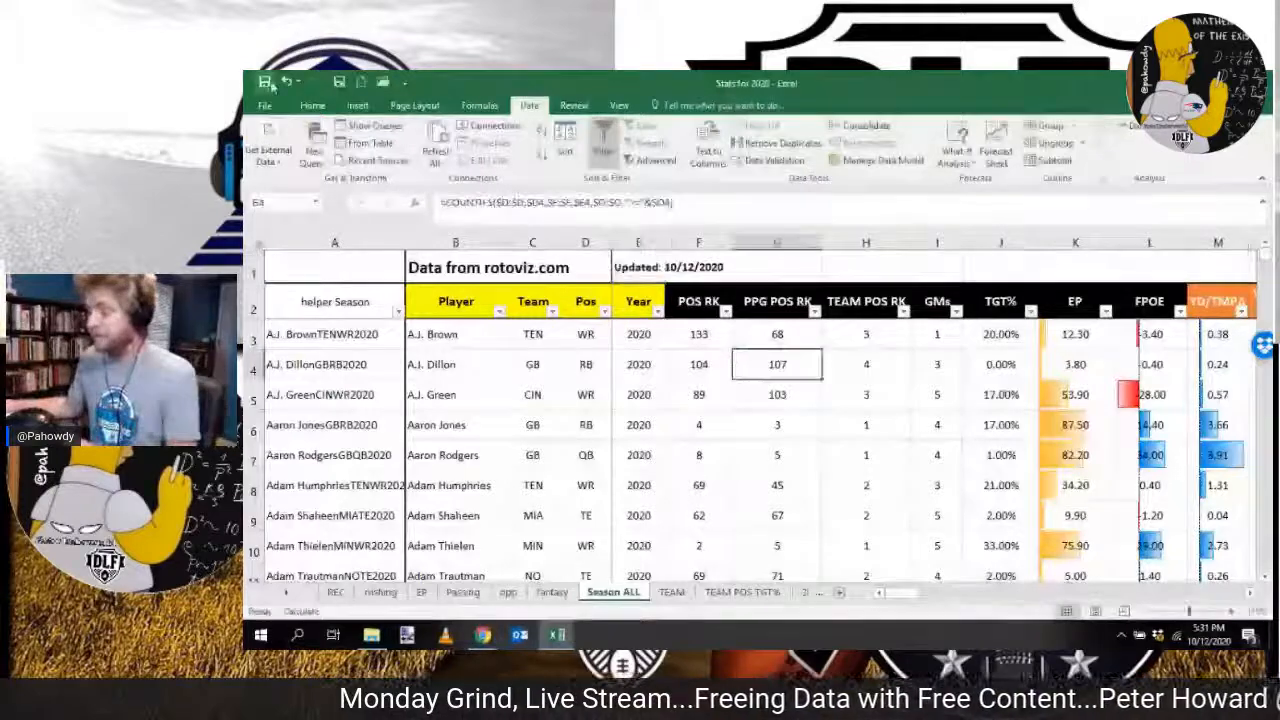
click(266, 83)
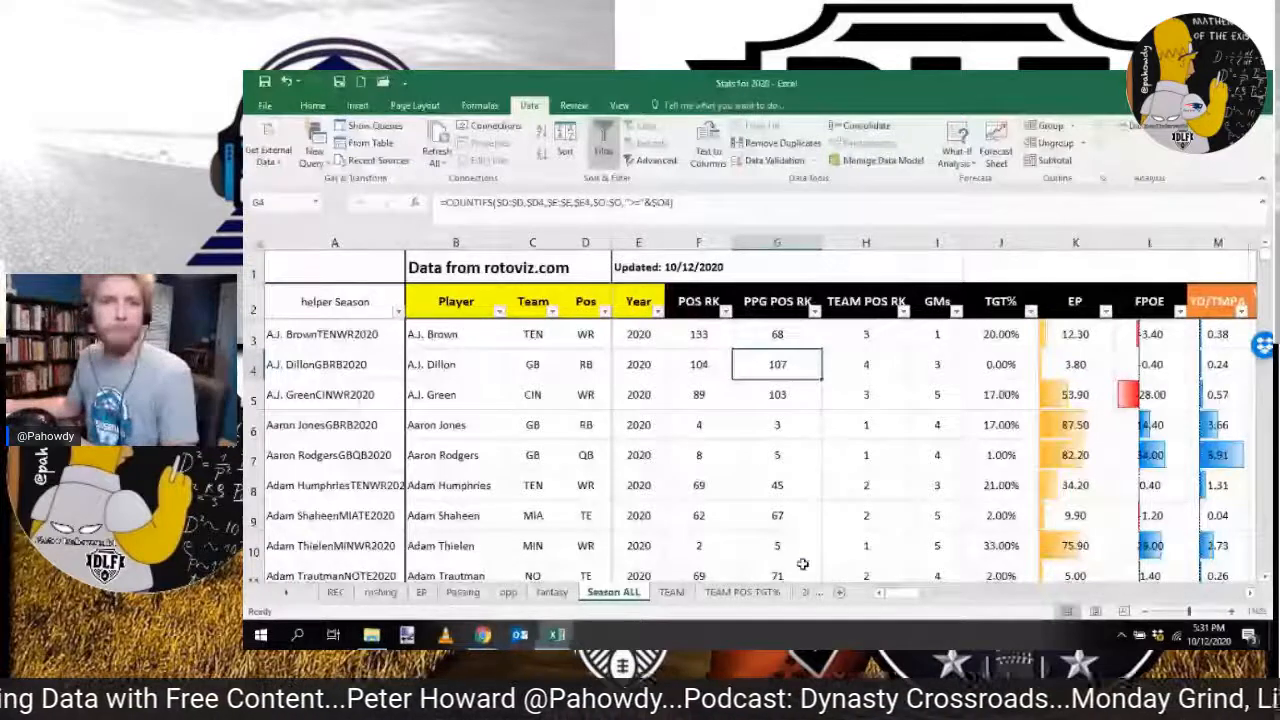
Step: Create a copy of the Season ALL sheet in a new workbook
key(alt+Tab)
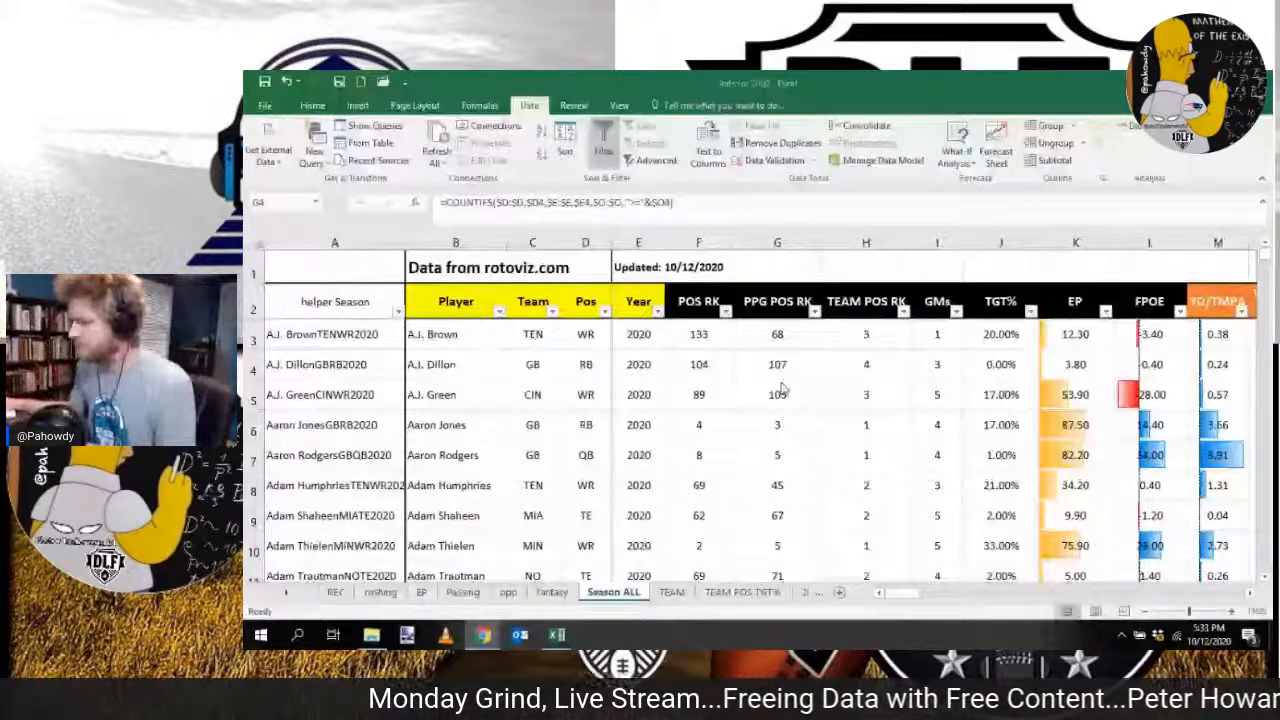
key(Left)
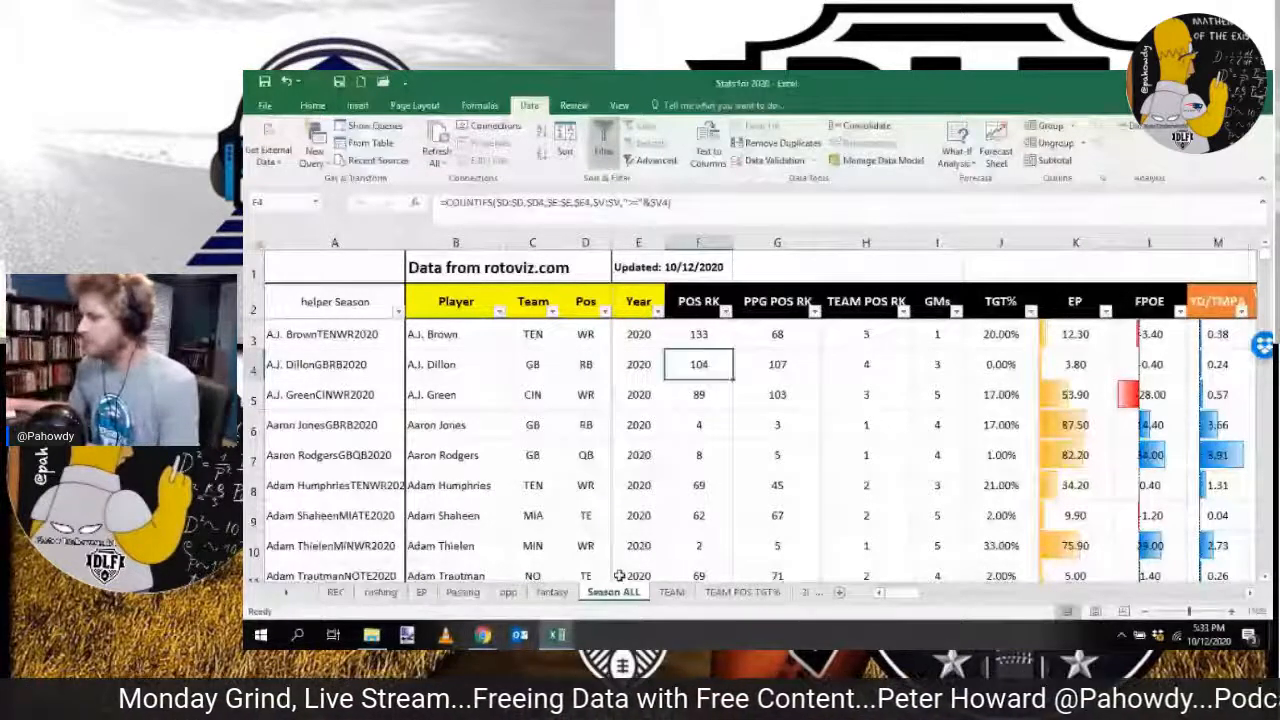
right_click(615, 592)
click(660, 480)
click(601, 528)
click(684, 417)
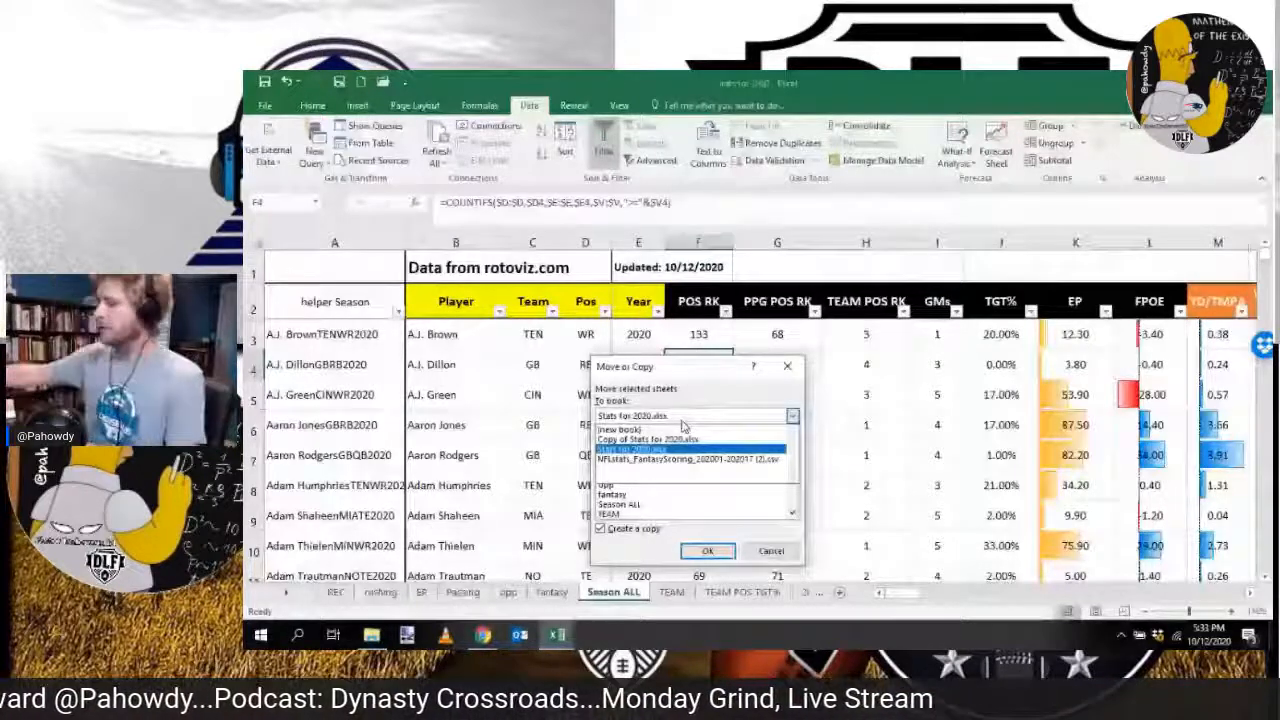
click(733, 551)
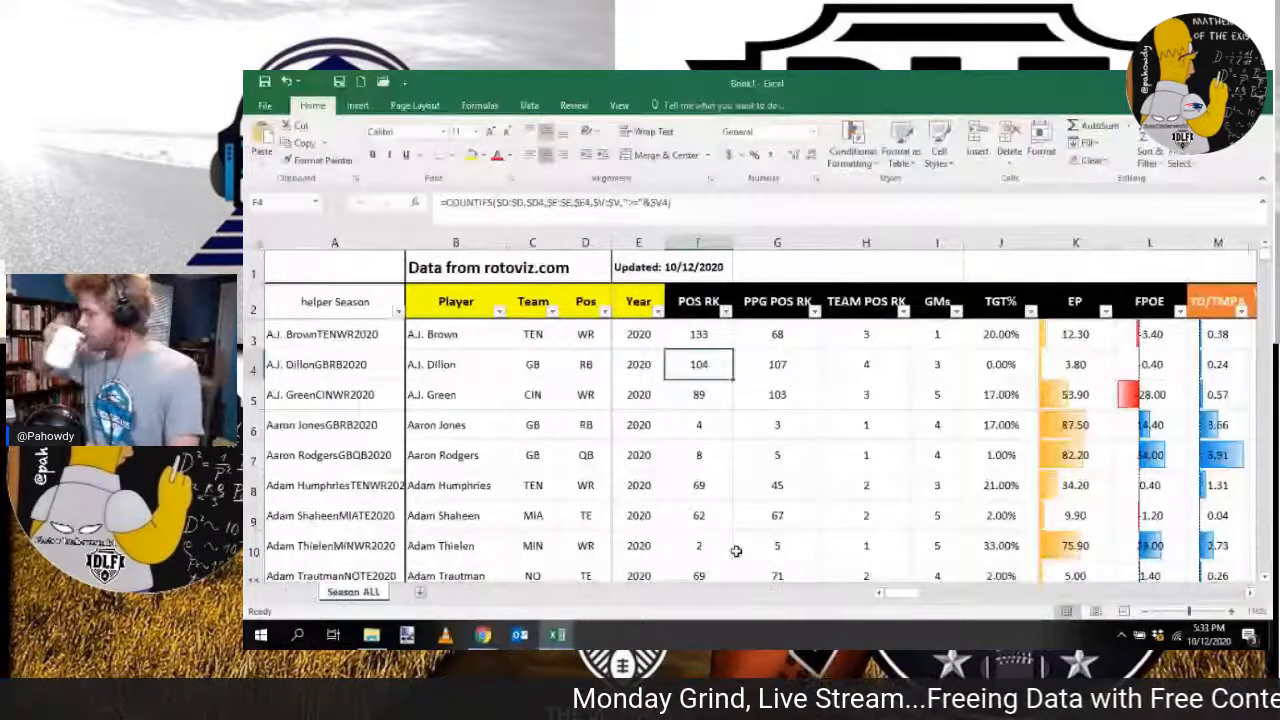
Step: Convert the copied Season ALL sheet to plain values without its helper column, and give the Player through Year headers the POS RK header's formatting
click(258, 243)
key(ctrl+c)
key(shift+F10)
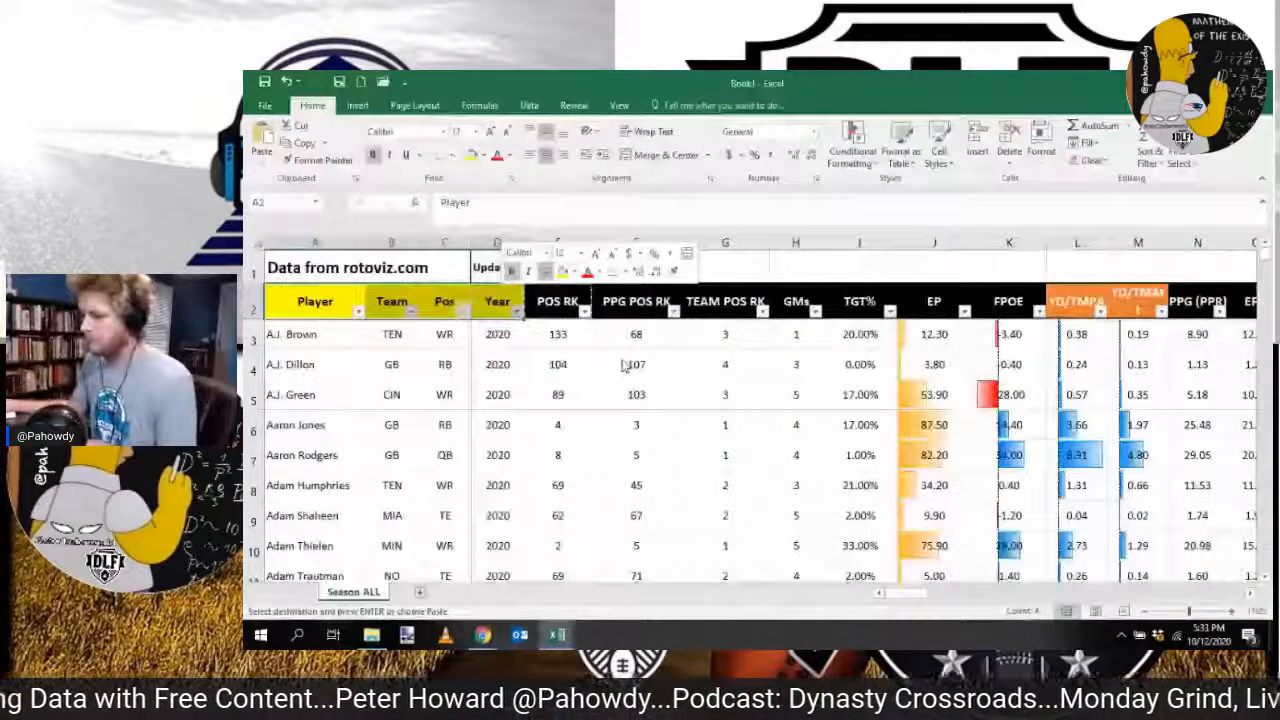
click(634, 390)
Step: Copy the TEAM sheet from Stats for 2020 to the end of Book1
click(557, 635)
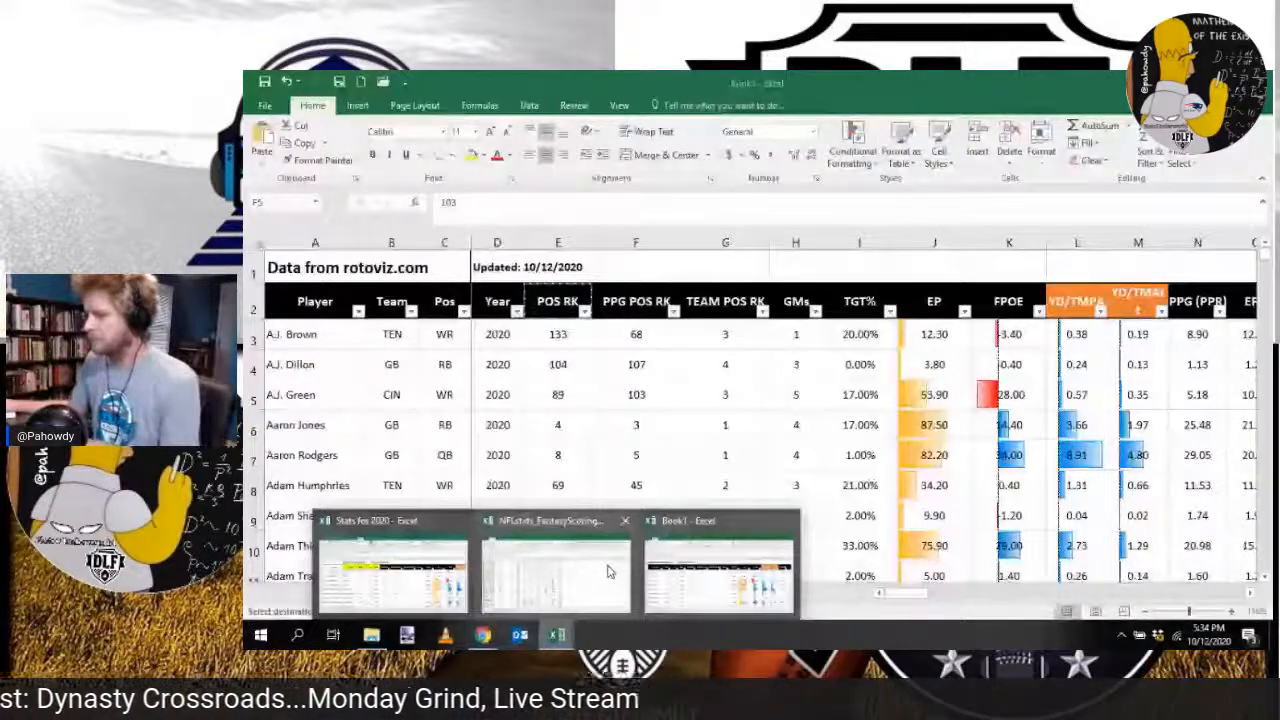
click(607, 571)
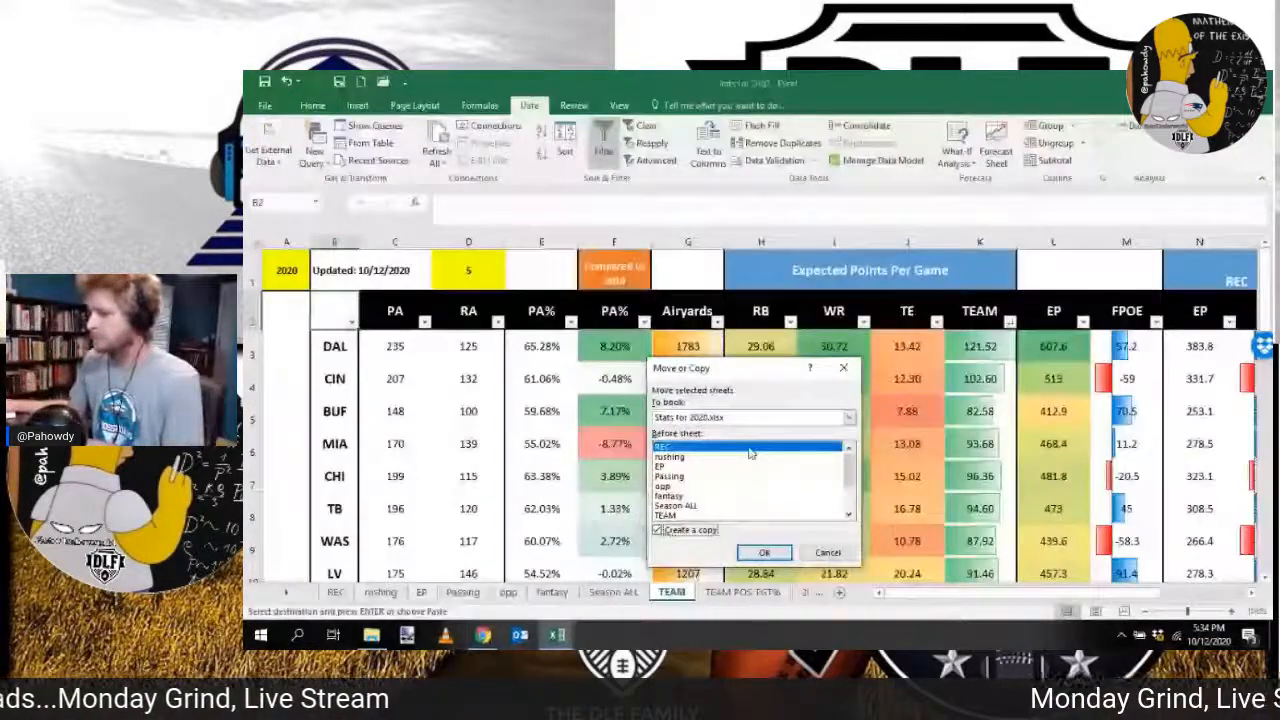
click(750, 452)
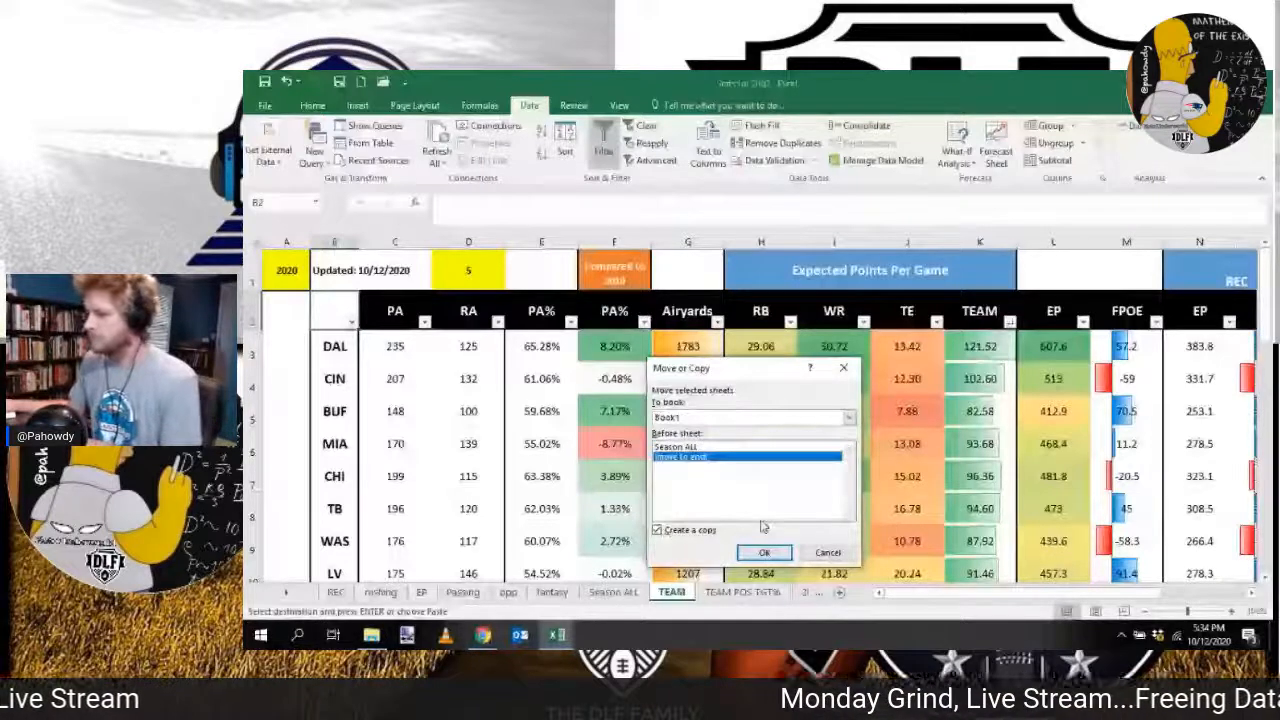
click(764, 552)
Step: Copy the TEAM POS TGT% sheet from Stats for 2020 to the end of Book1
mouse_move(545, 622)
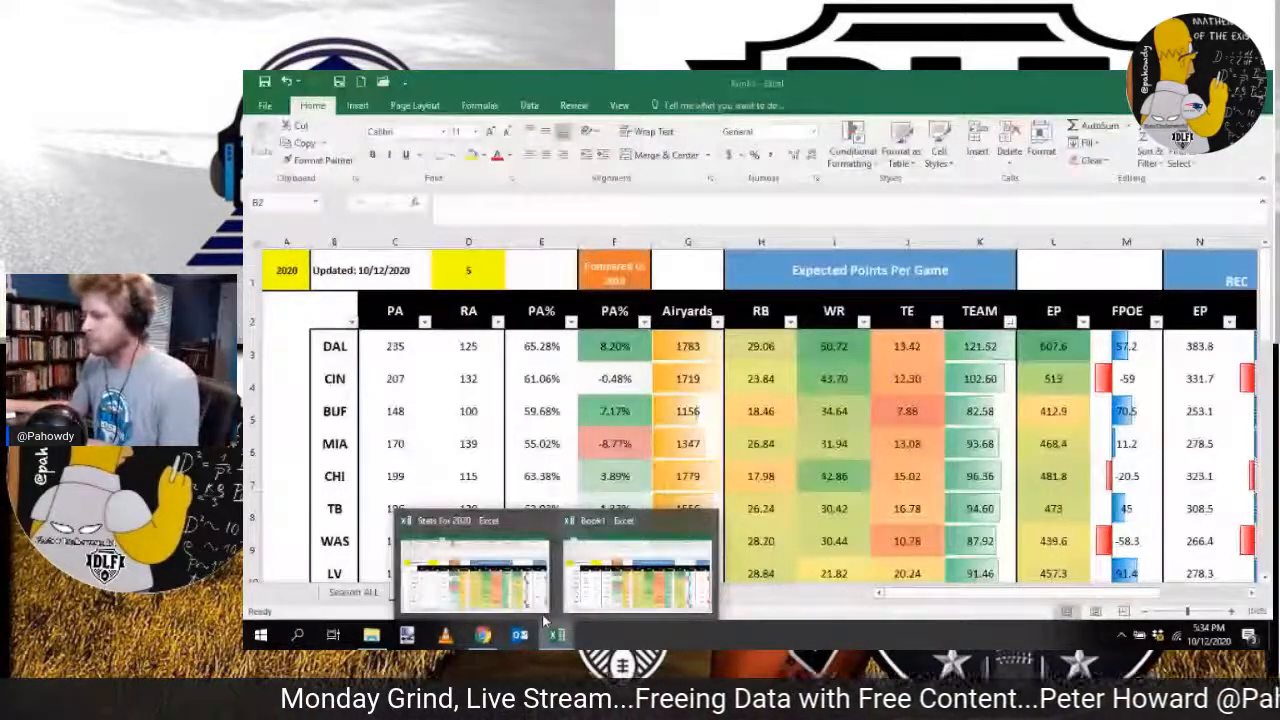
click(500, 575)
click(785, 407)
click(760, 427)
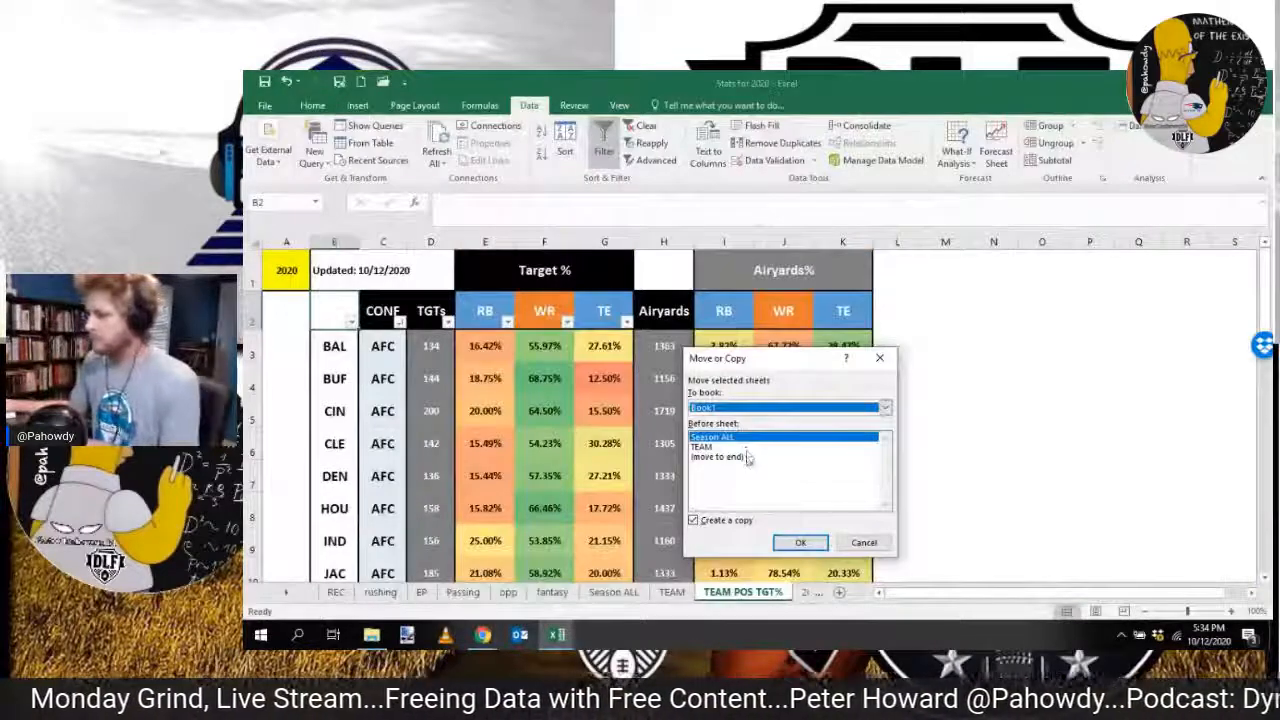
click(748, 457)
click(800, 542)
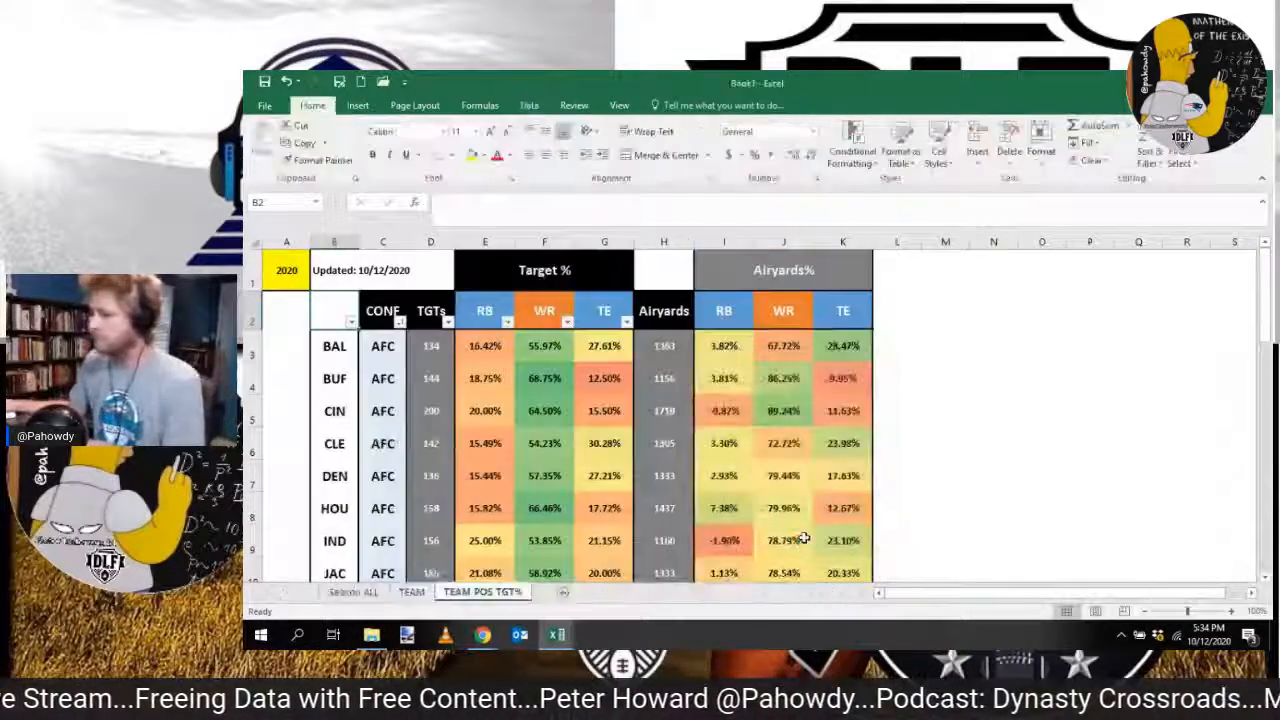
Step: Look through the remaining sheets in Stats for 2020, return to Season ALL, and close that workbook
mouse_move(557, 634)
click(470, 570)
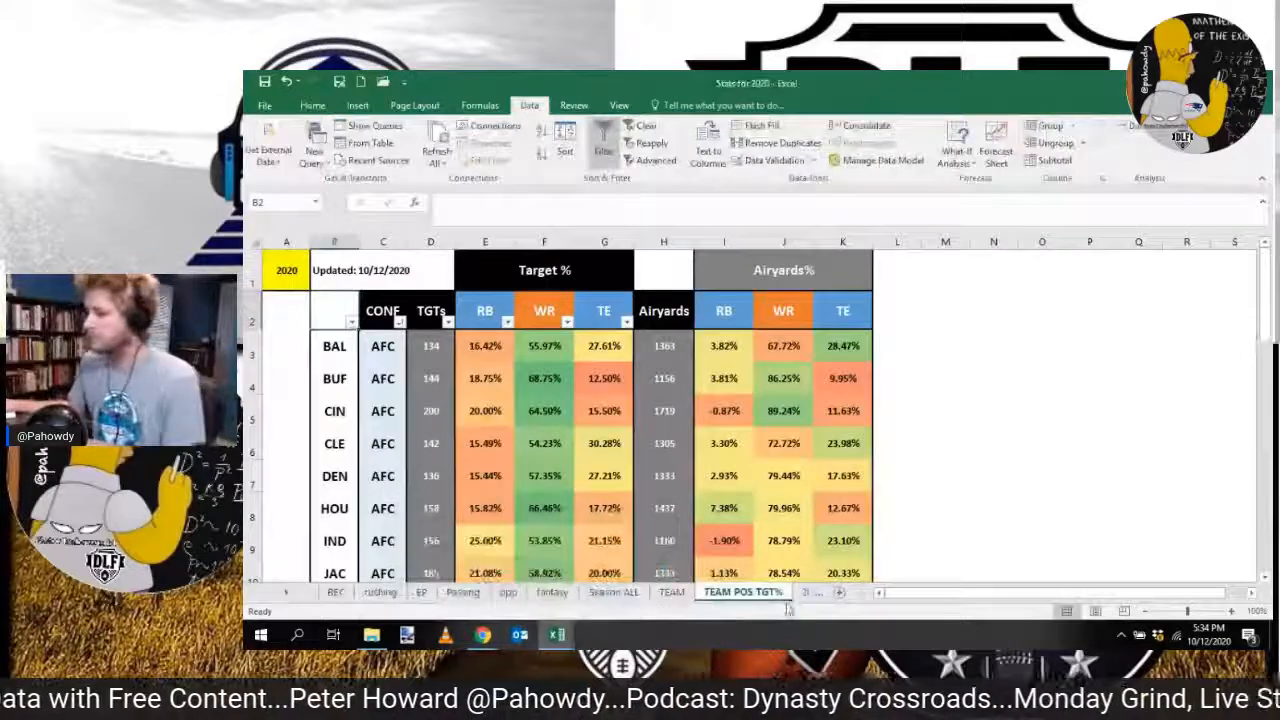
click(288, 596)
click(288, 596)
click(288, 596)
click(288, 596)
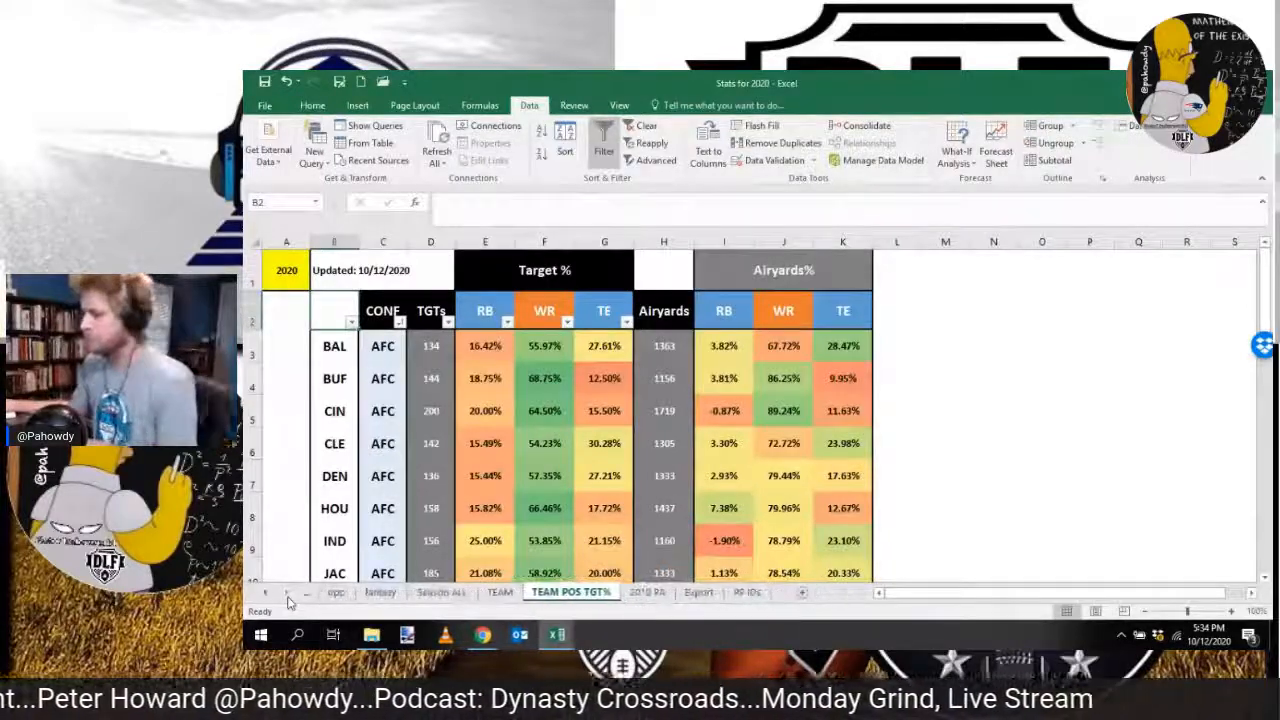
click(500, 592)
click(441, 592)
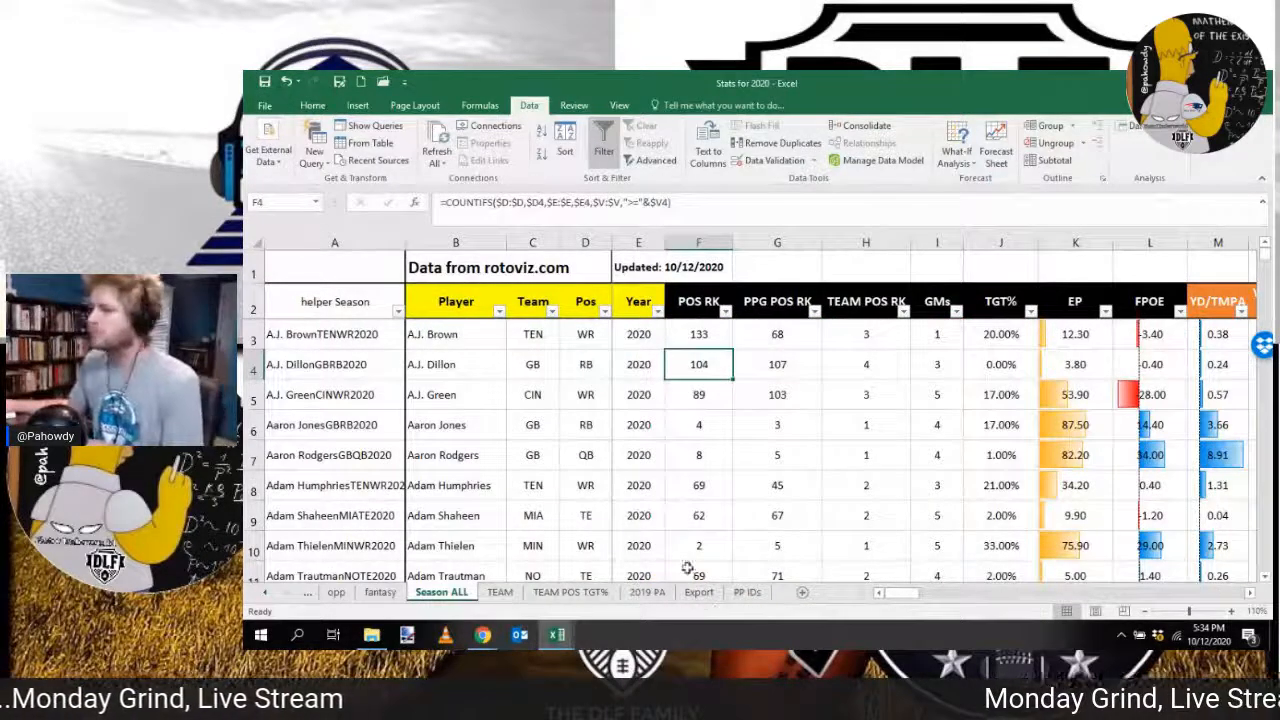
click(1260, 80)
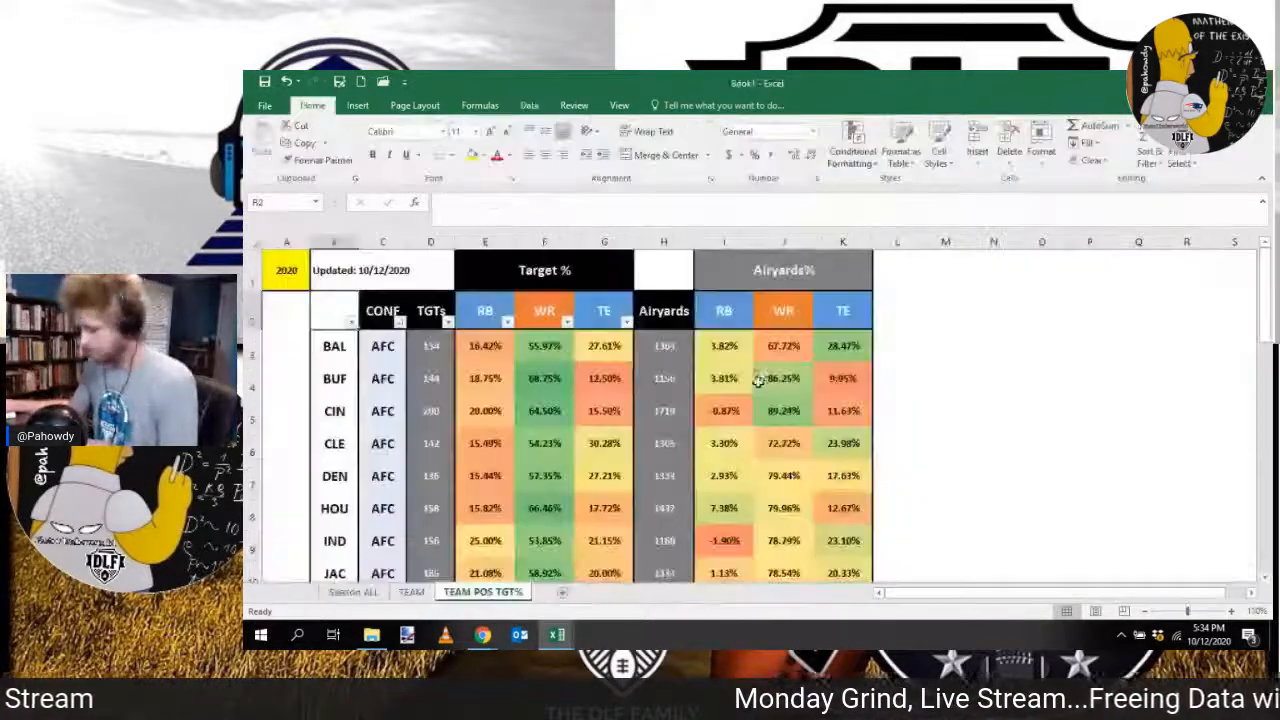
Step: Convert the copied TEAM POS TGT% and TEAM sheets to plain values
click(254, 240)
key(ctrl+c)
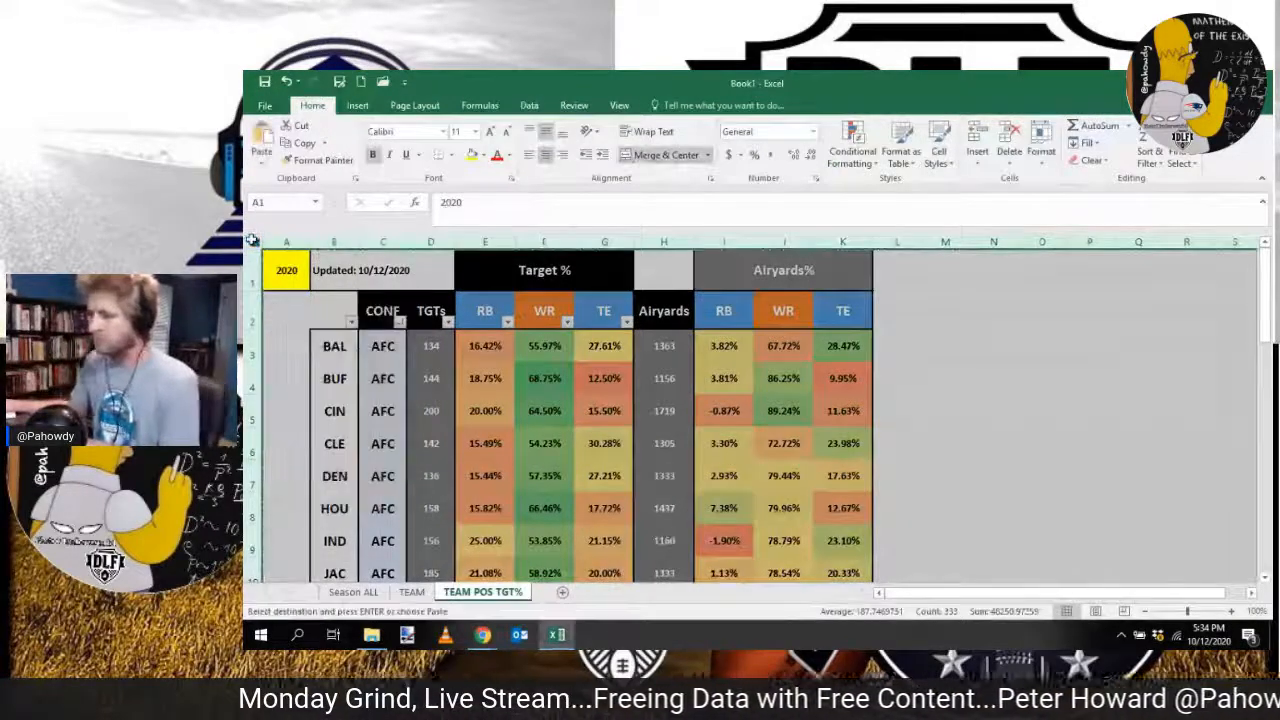
click(411, 592)
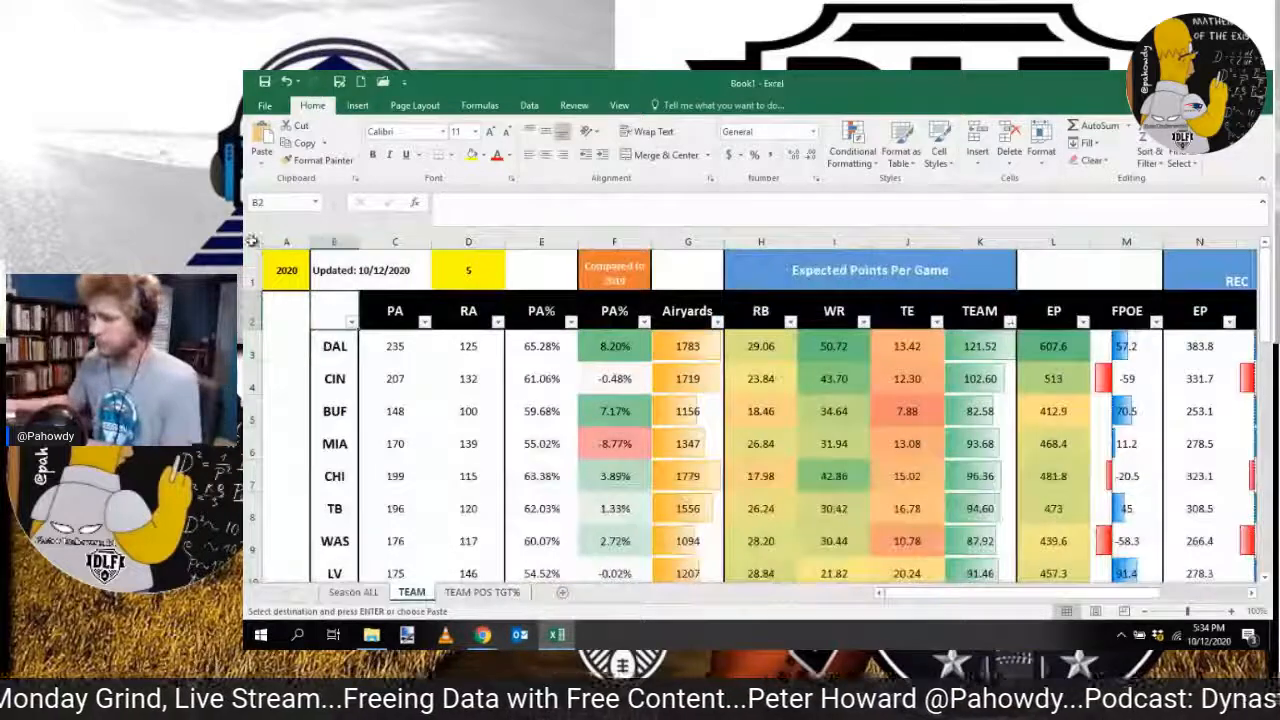
click(253, 240)
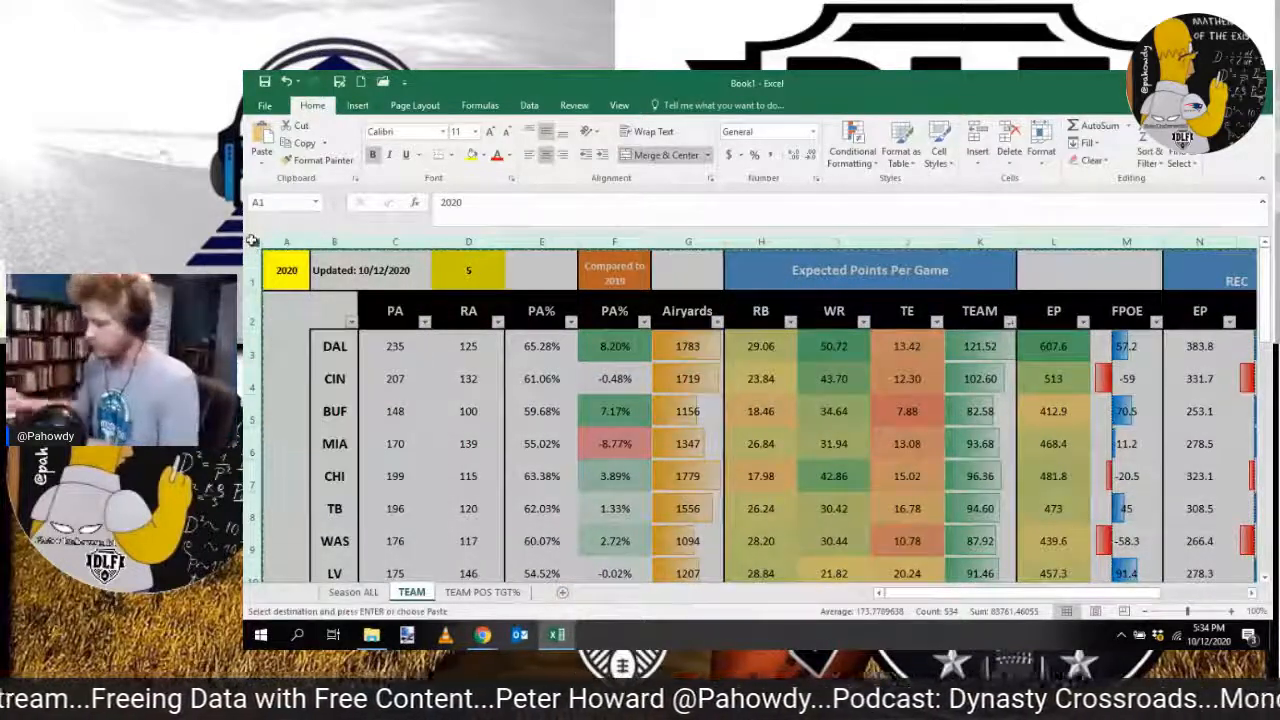
click(516, 368)
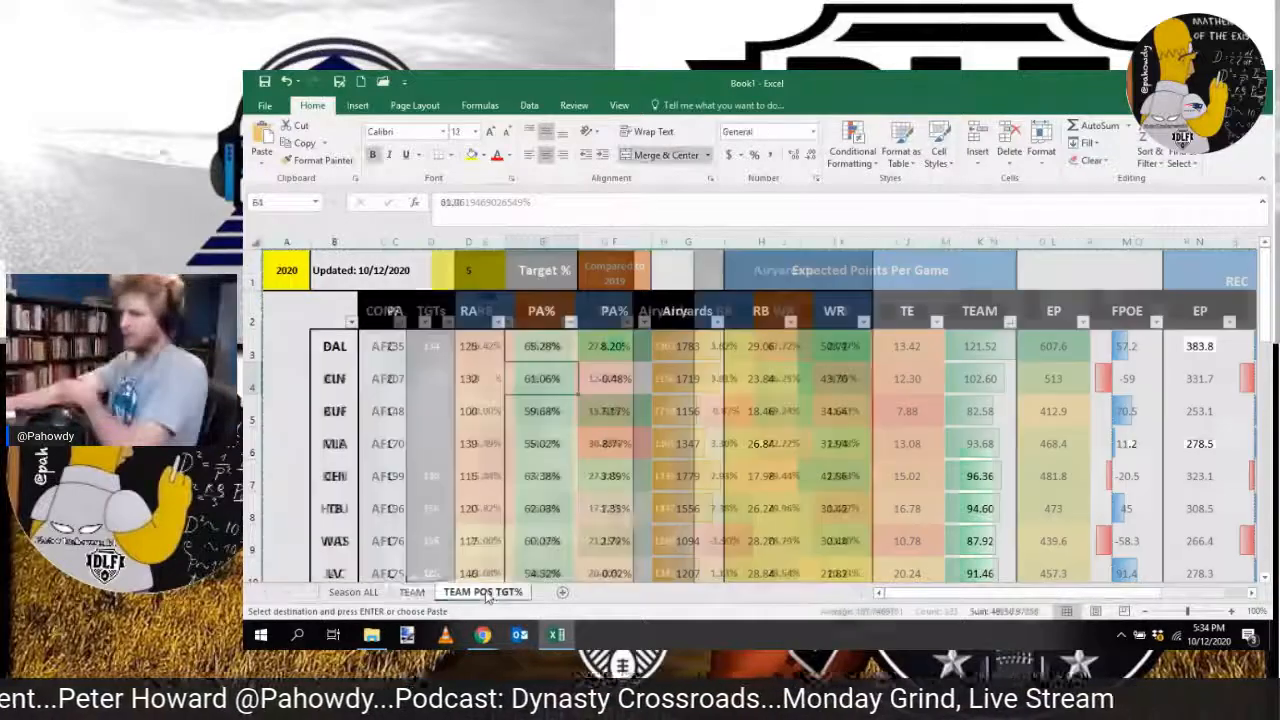
click(482, 592)
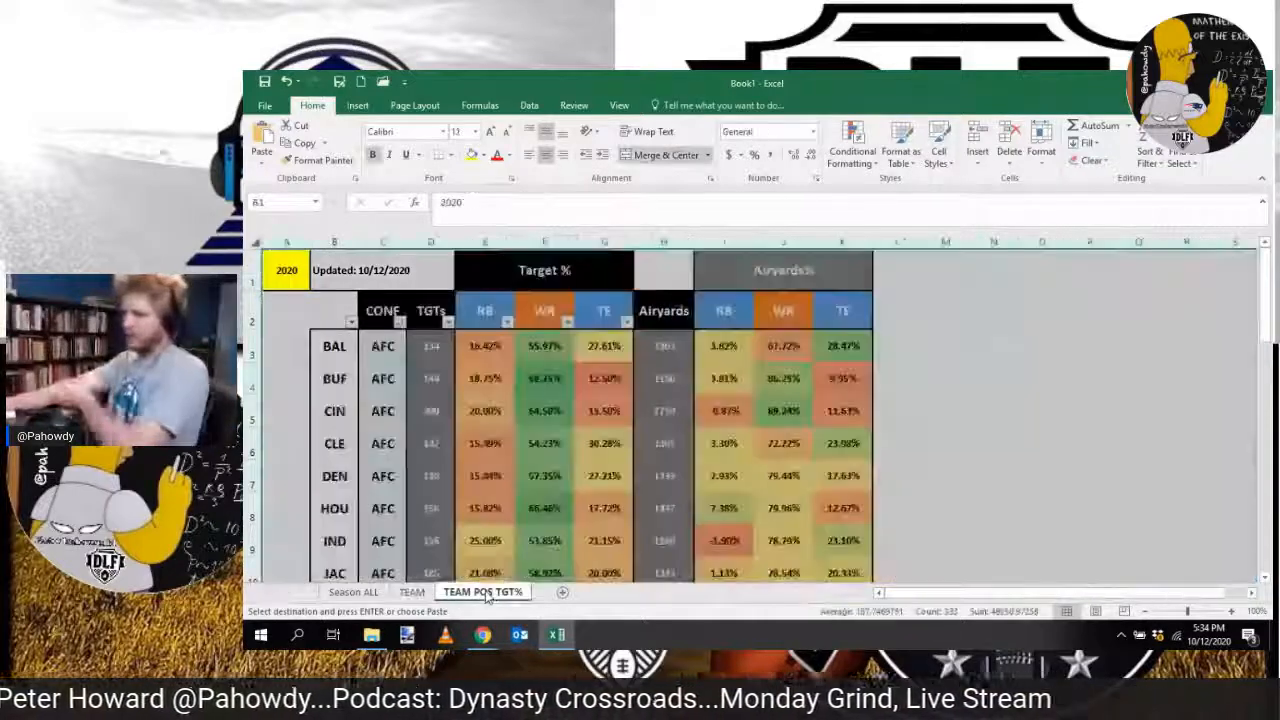
click(346, 271)
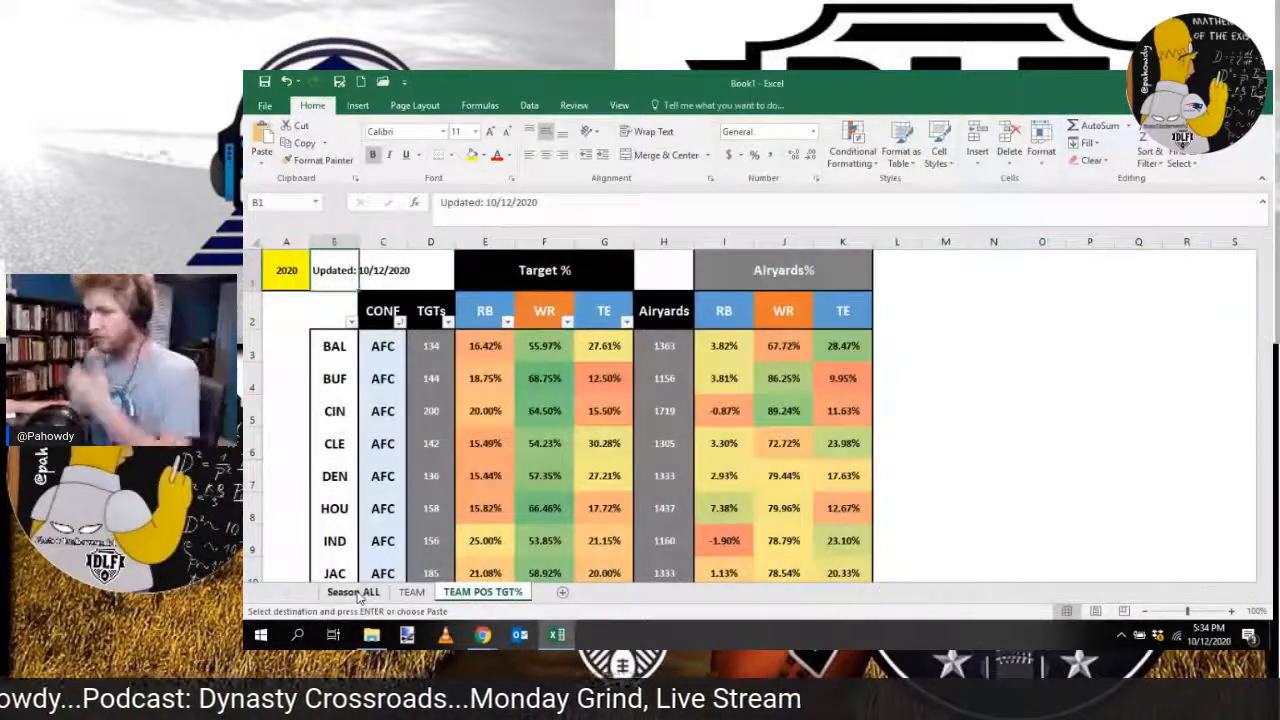
Step: Rename the Season ALL sheet to Player Stats
click(362, 593)
right_click(368, 592)
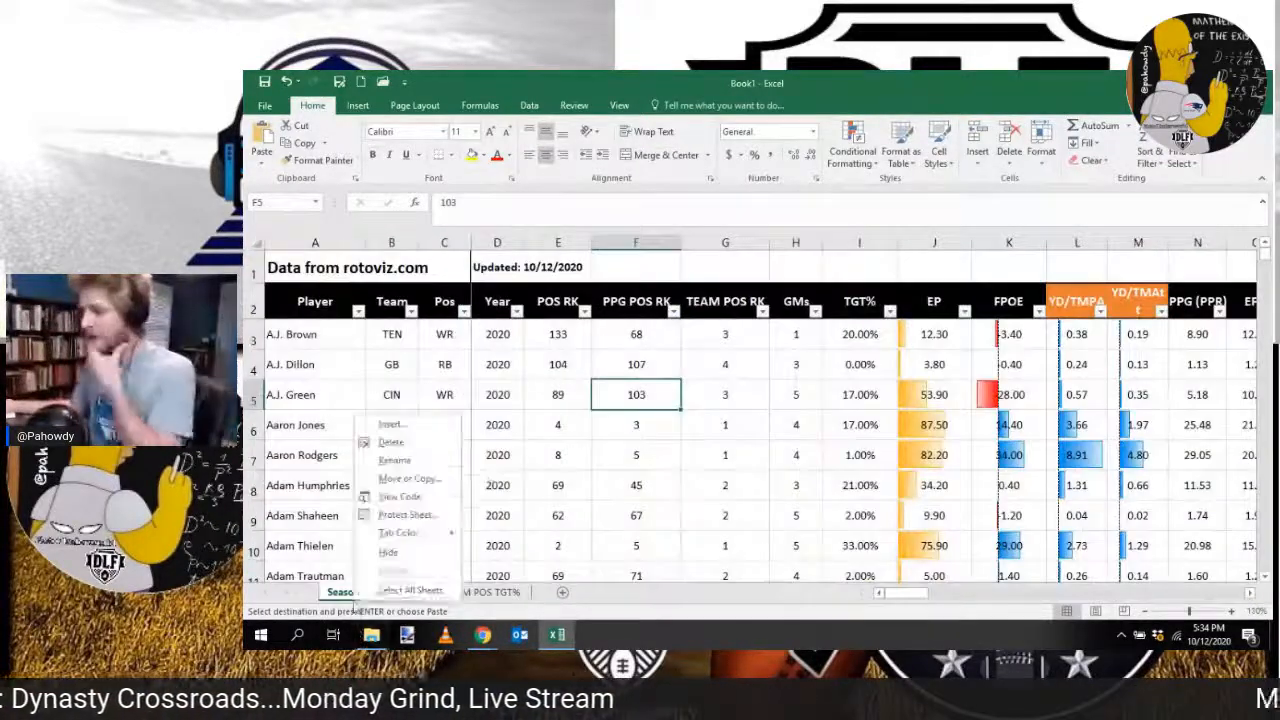
click(408, 459)
text(player)
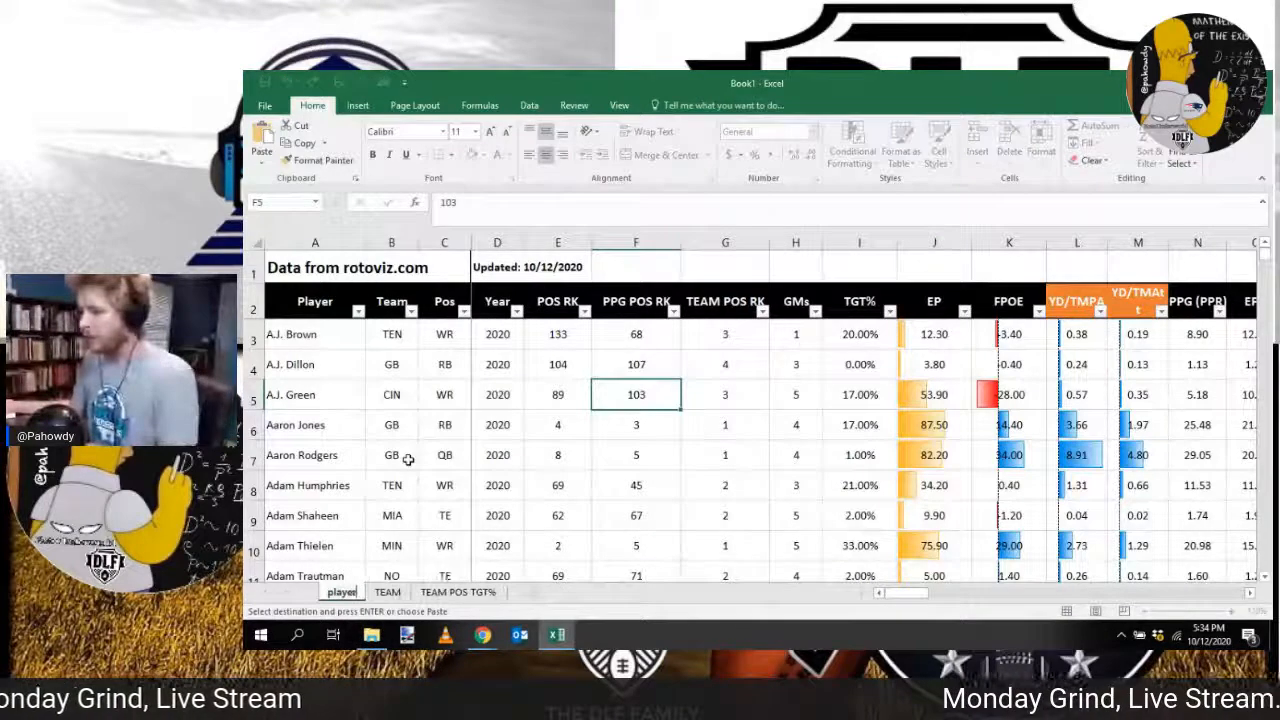
key(BackSpace)
key(BackSpace)
key(BackSpace)
key(BackSpace)
key(BackSpace)
text(Player)
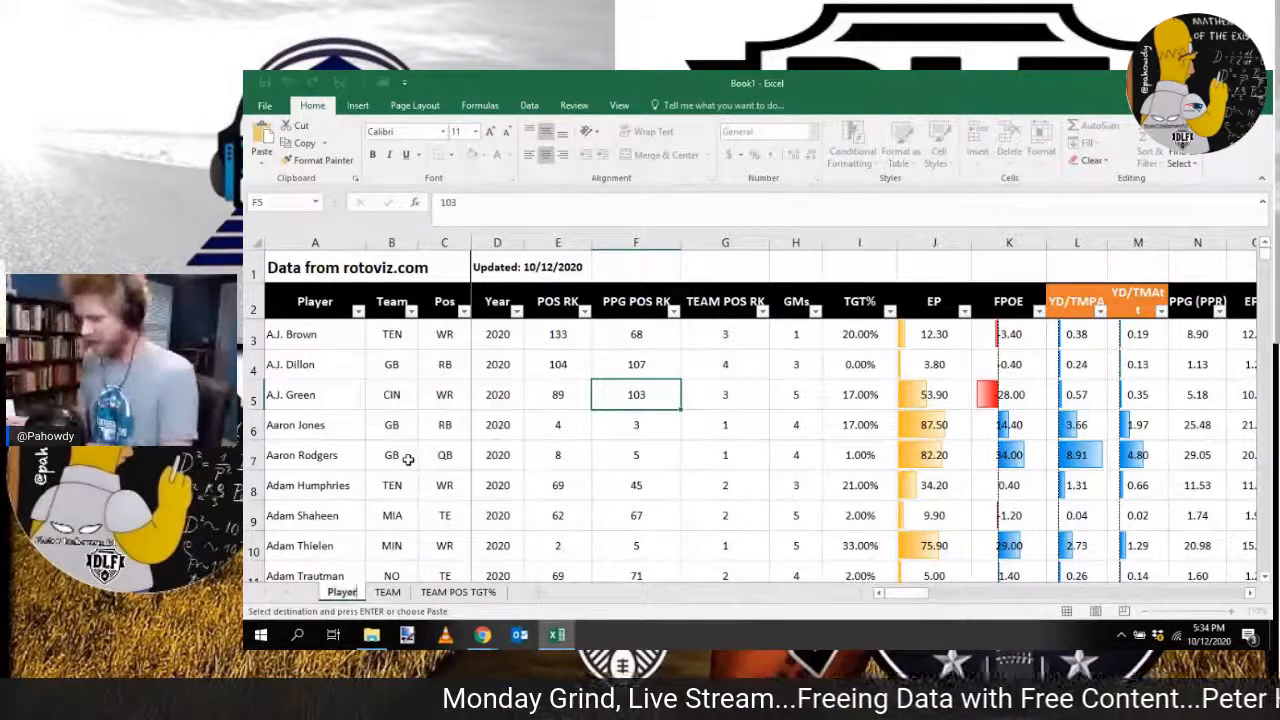
text( Stats)
key(Return)
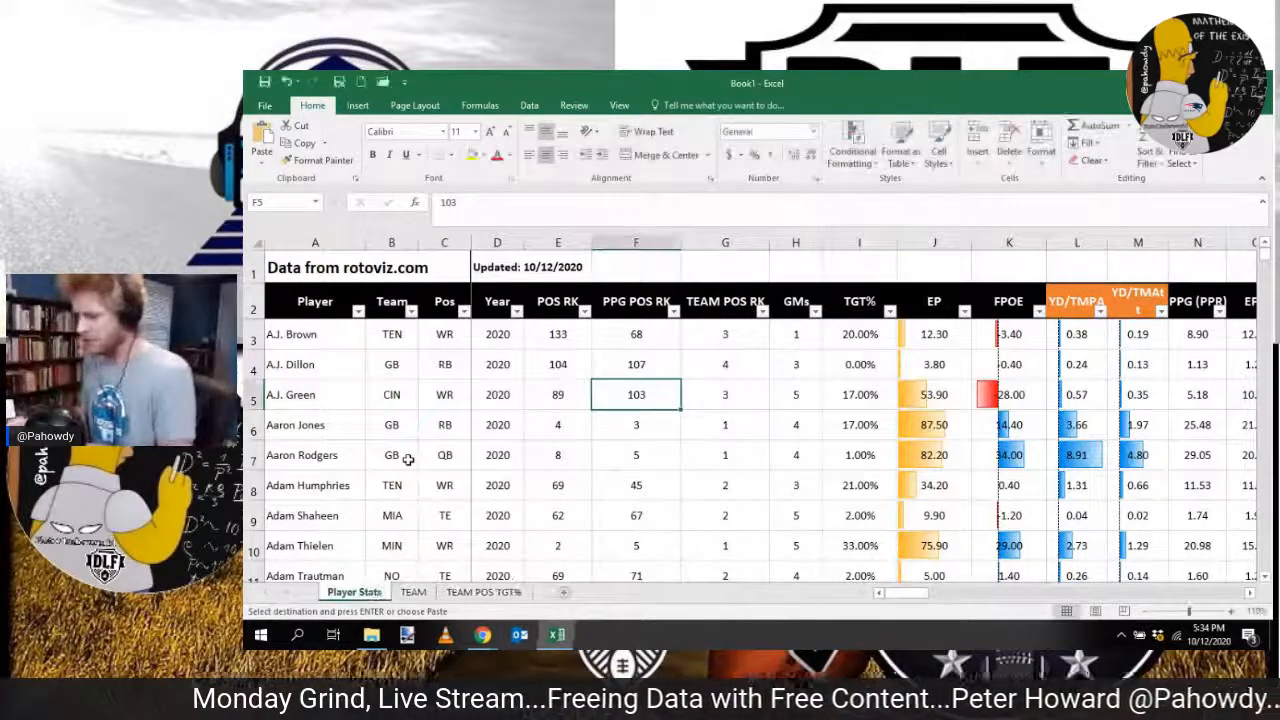
Step: Add the year in front of the first sheet's name so it reads 2020 Player Stats, and clear the copy selection
right_click(350, 597)
click(416, 457)
click(329, 592)
text(2020)
key(Return)
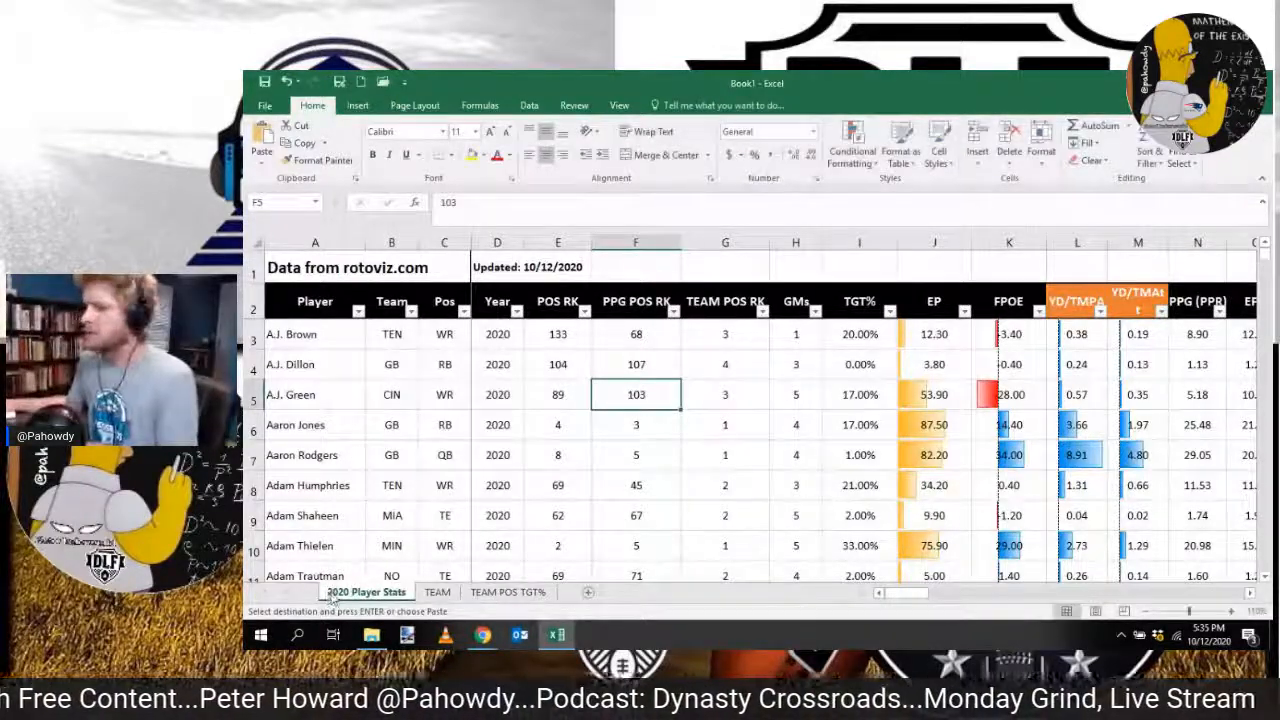
key(Escape)
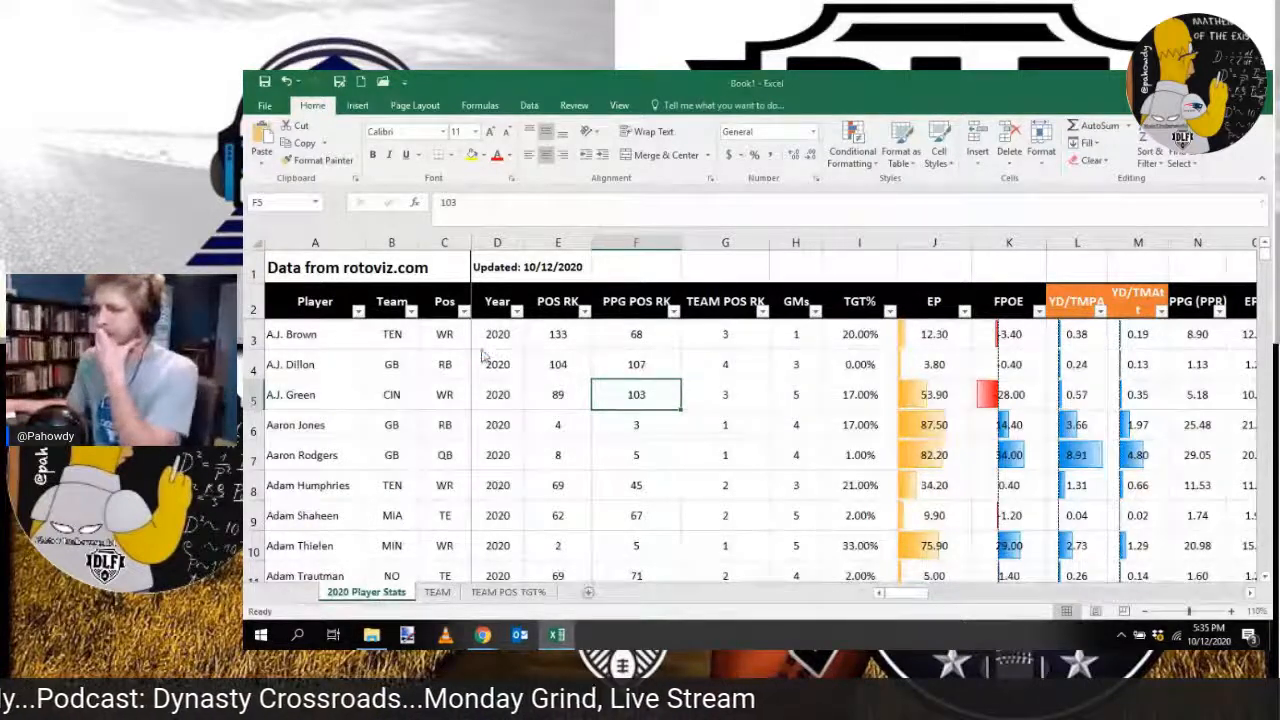
Step: Save Book1 as an Excel workbook named upload
key(F12)
scroll(340, 260, up, 6)
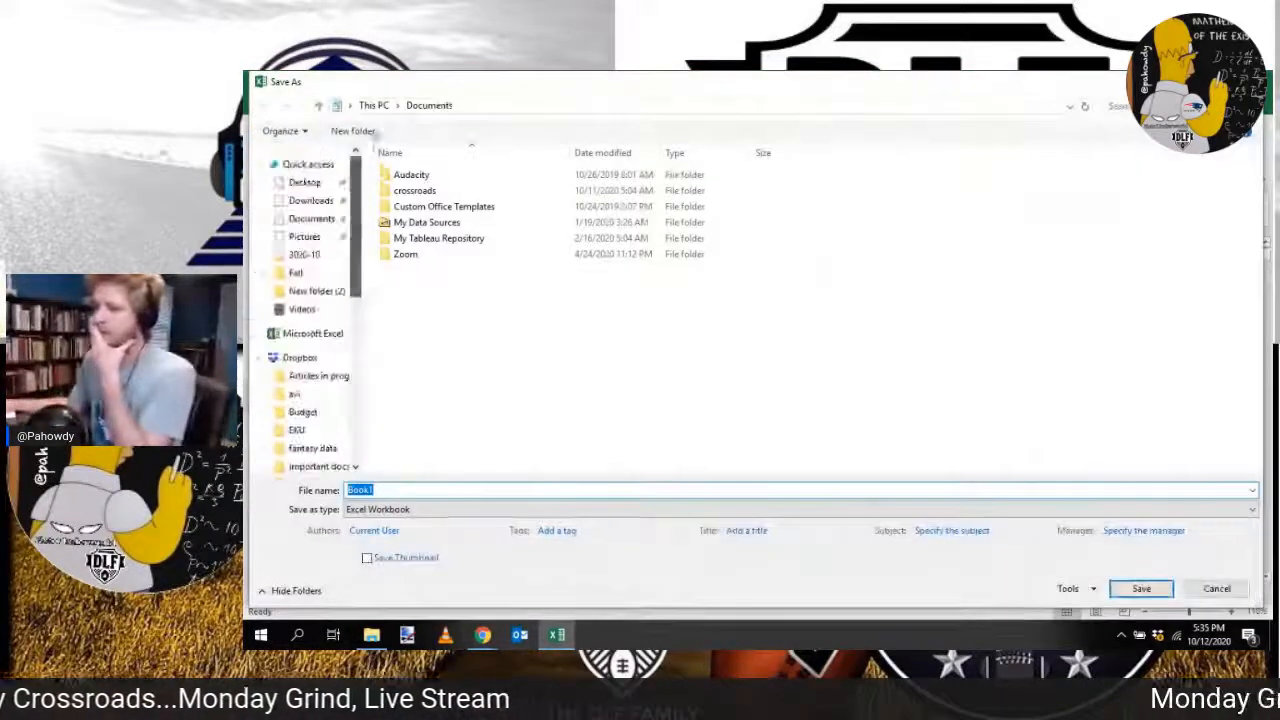
key(Escape)
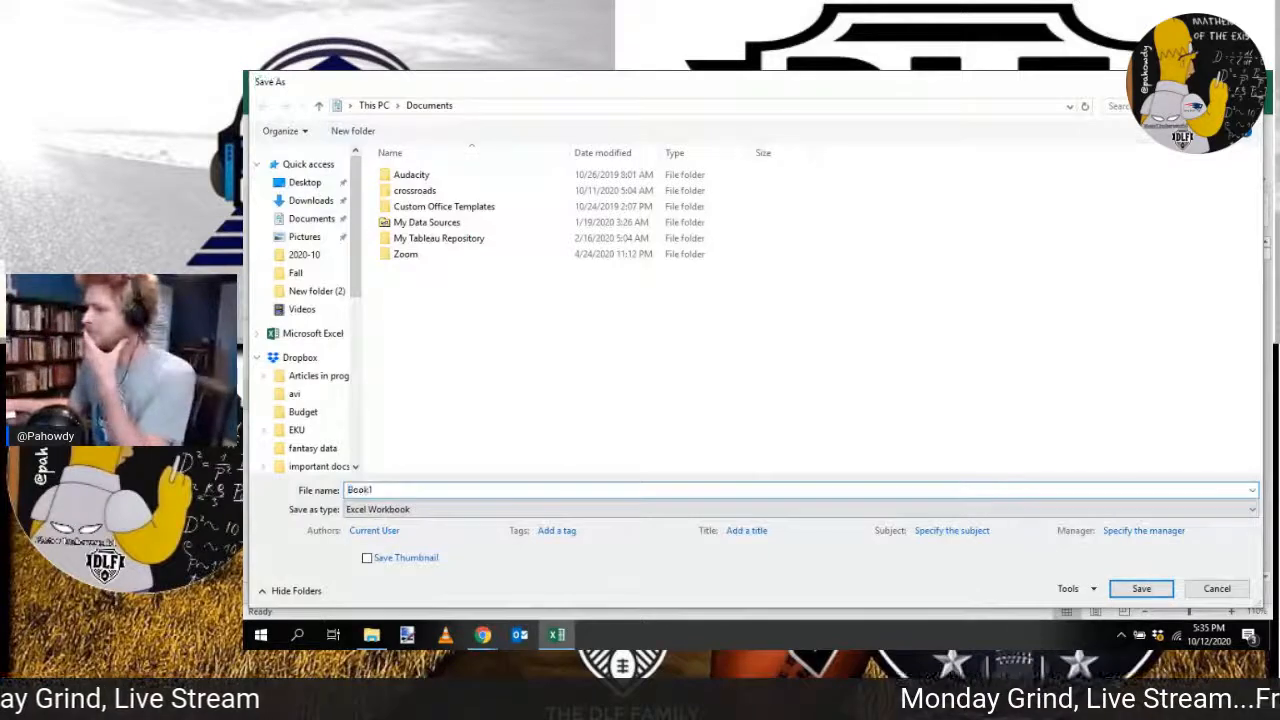
drag(1023, 75, 1274, 80)
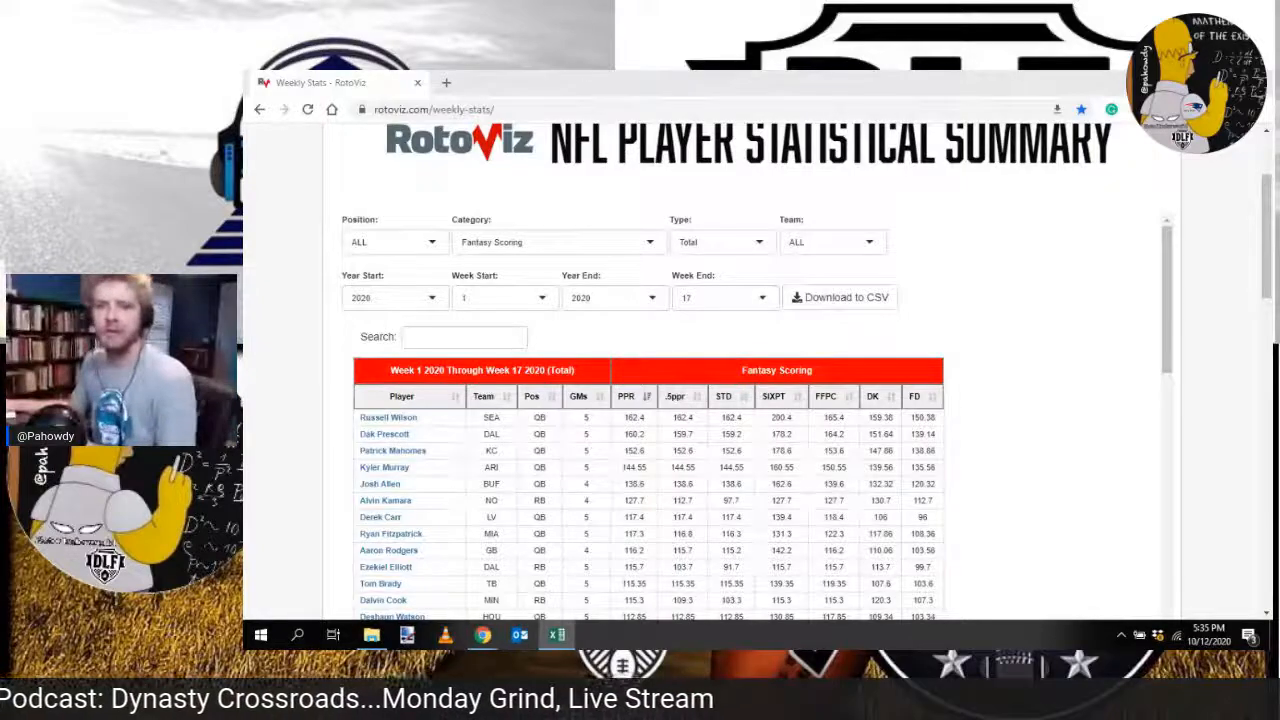
double_click(707, 128)
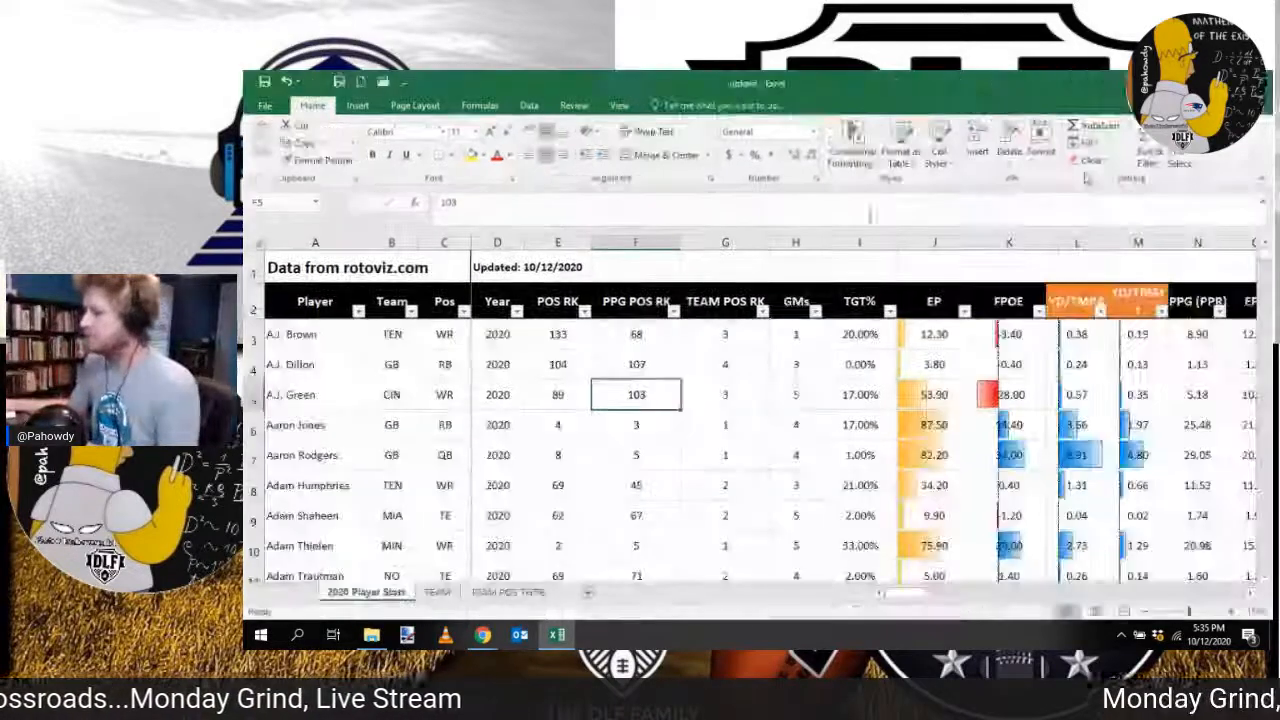
Step: Switch to the RotoViz Weekly Stats page in Chrome and set the category to Receiving
key(alt+Tab)
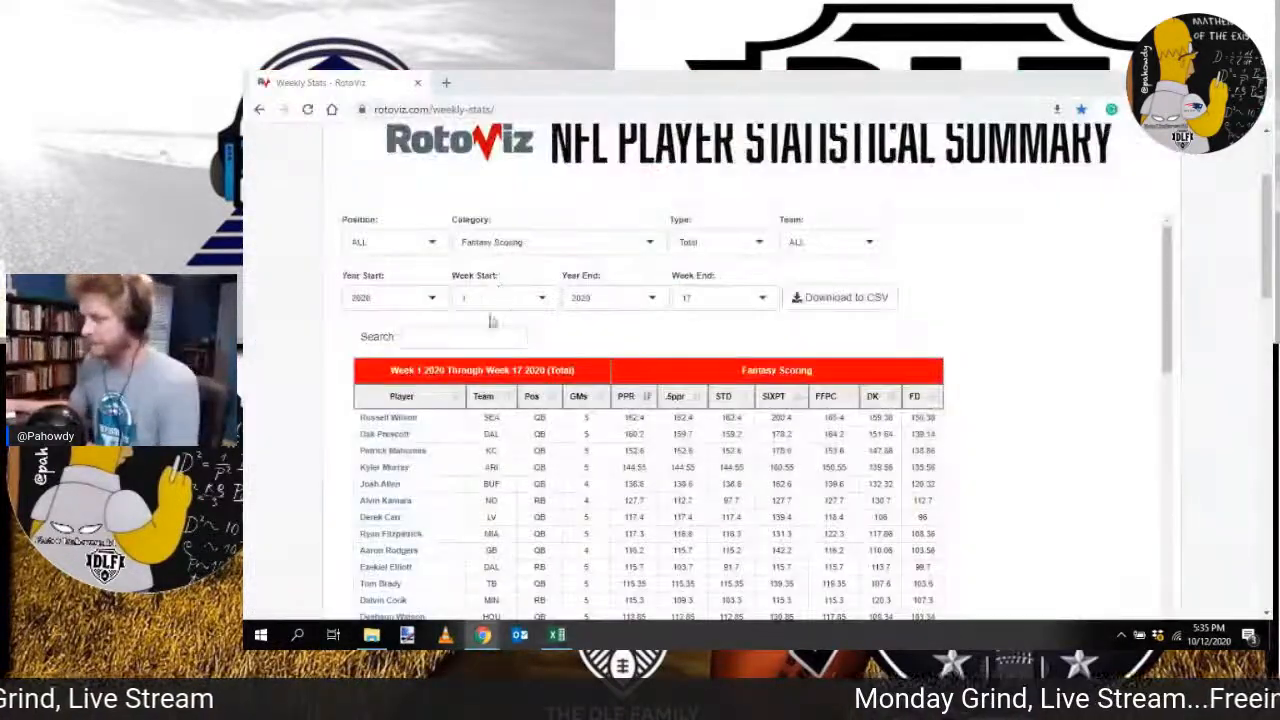
click(540, 242)
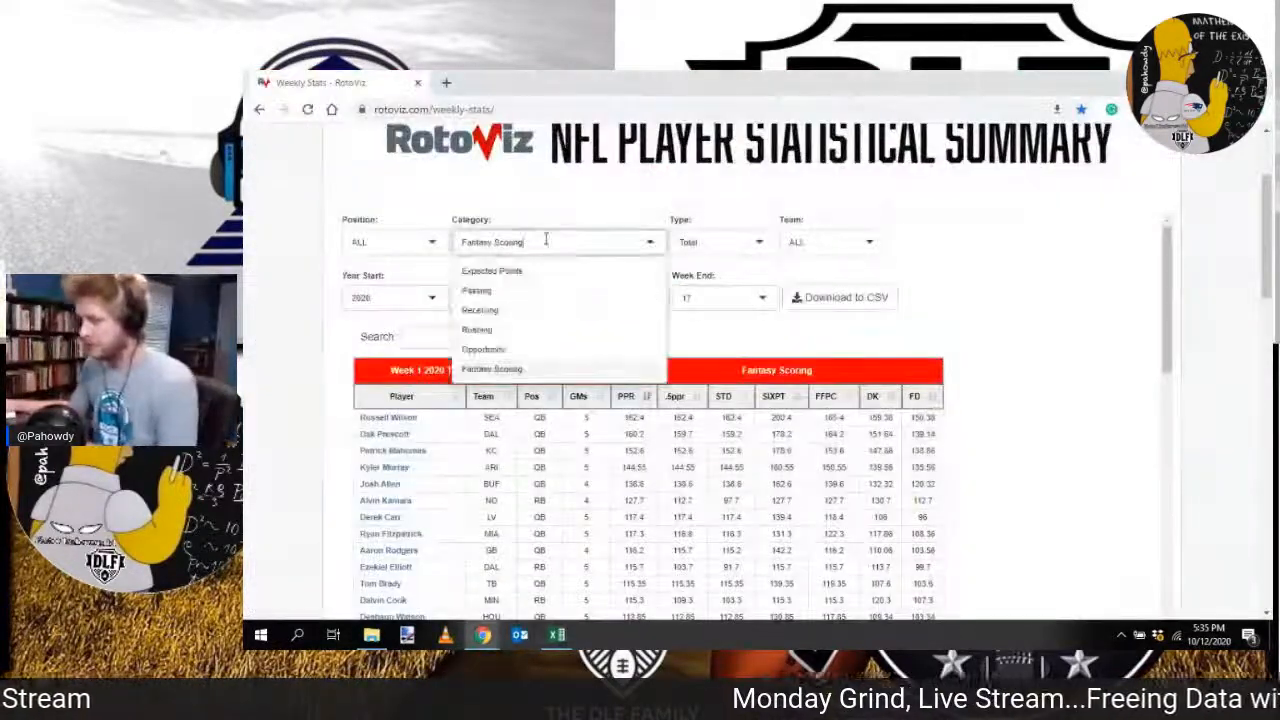
click(537, 315)
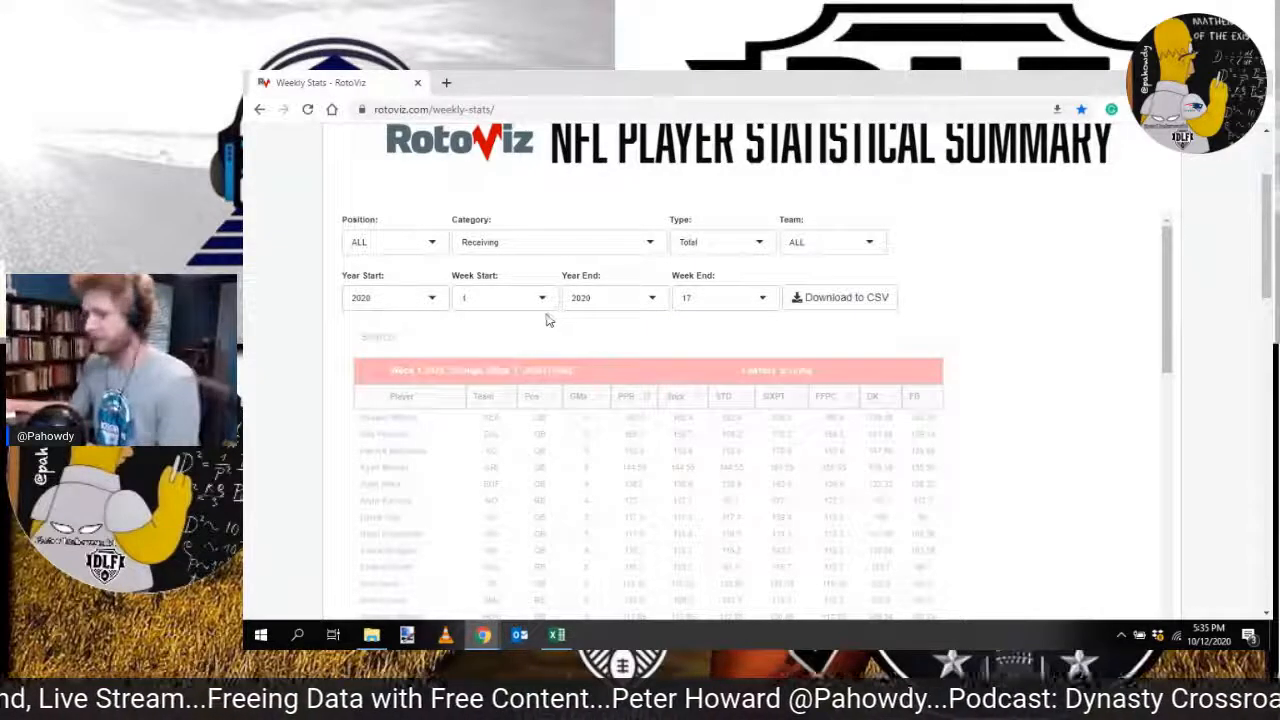
Step: Return to Excel and open the weekly Stats for 2020 workbook
click(557, 634)
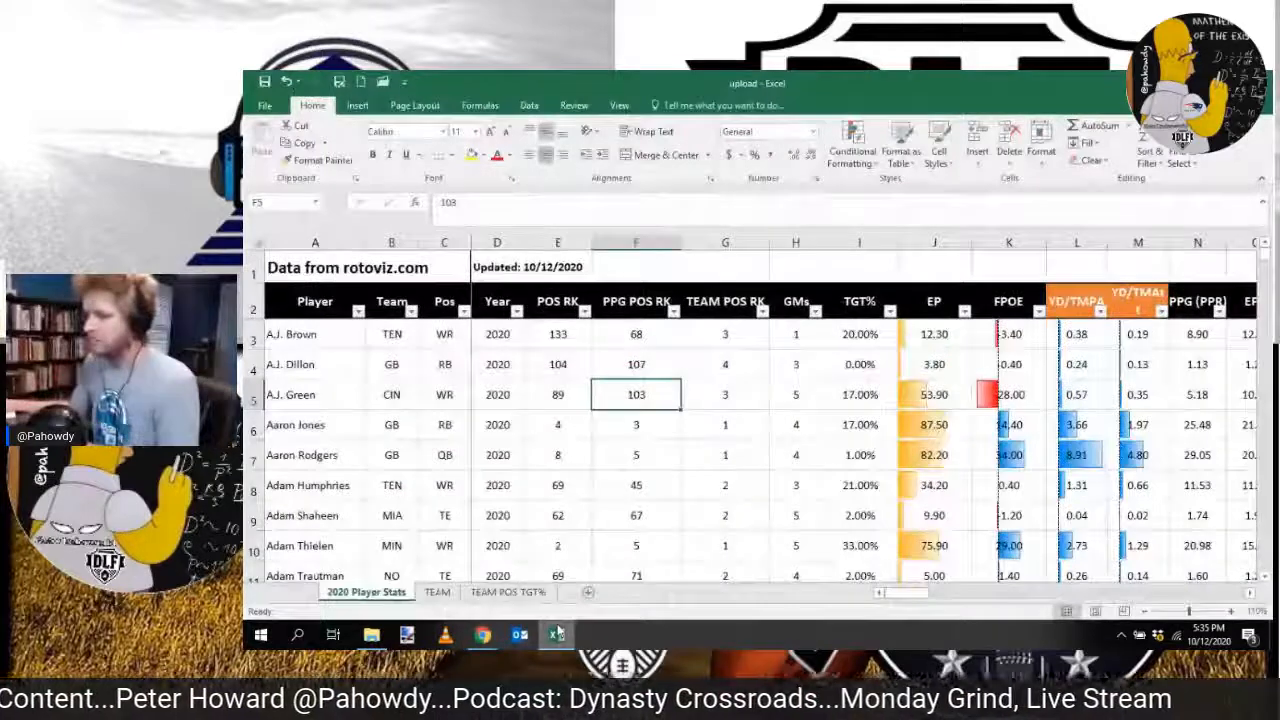
click(482, 634)
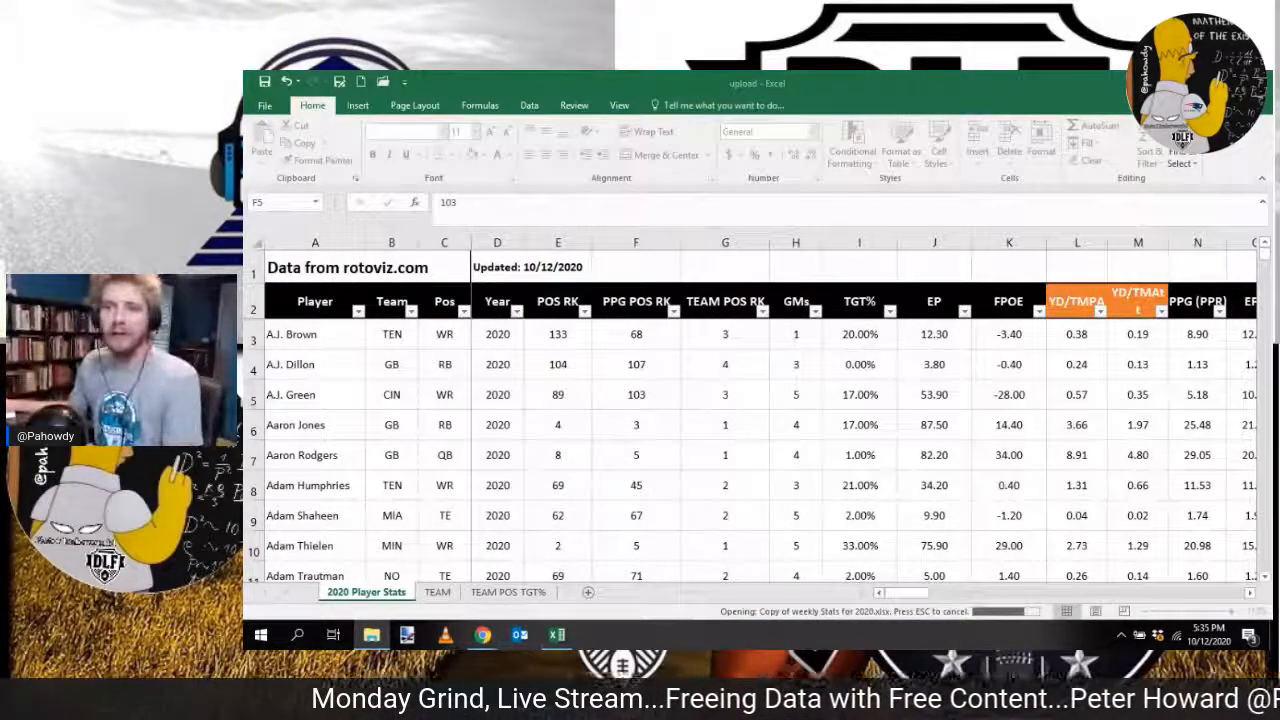
click(638, 262)
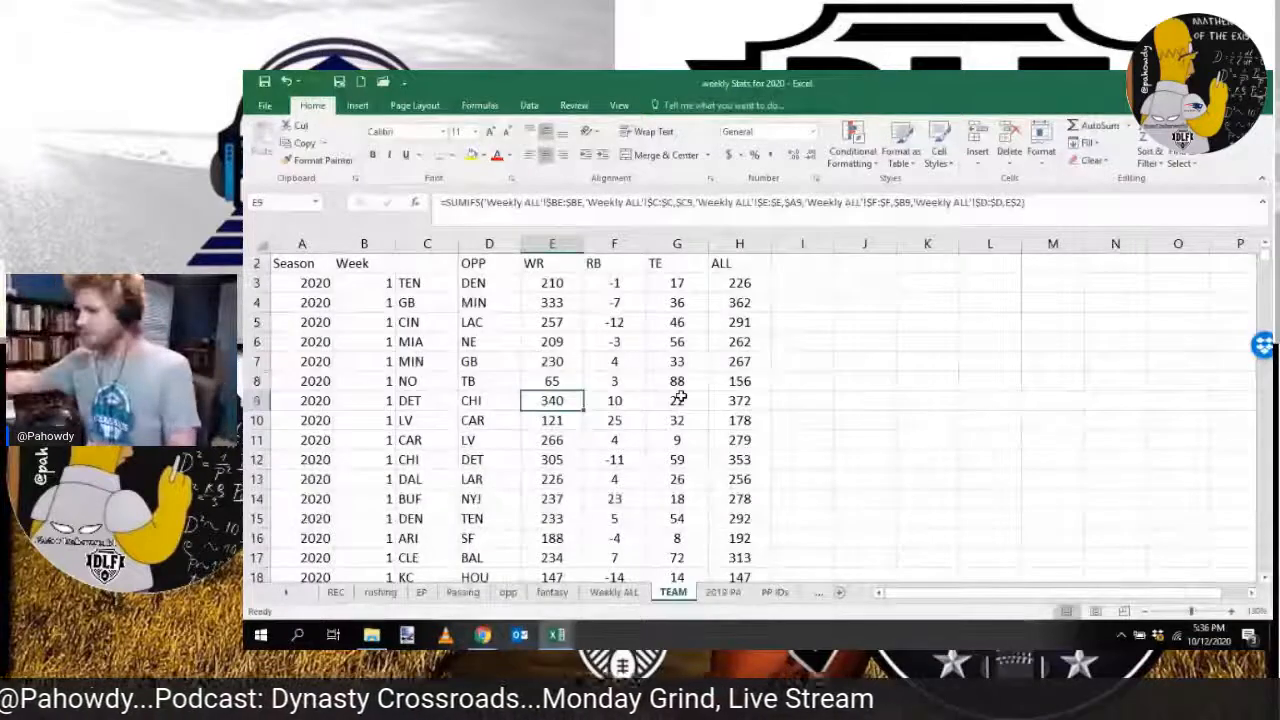
Step: Check the Week column of the TEAM sheet from the first data row to the last, and return to the top
click(351, 282)
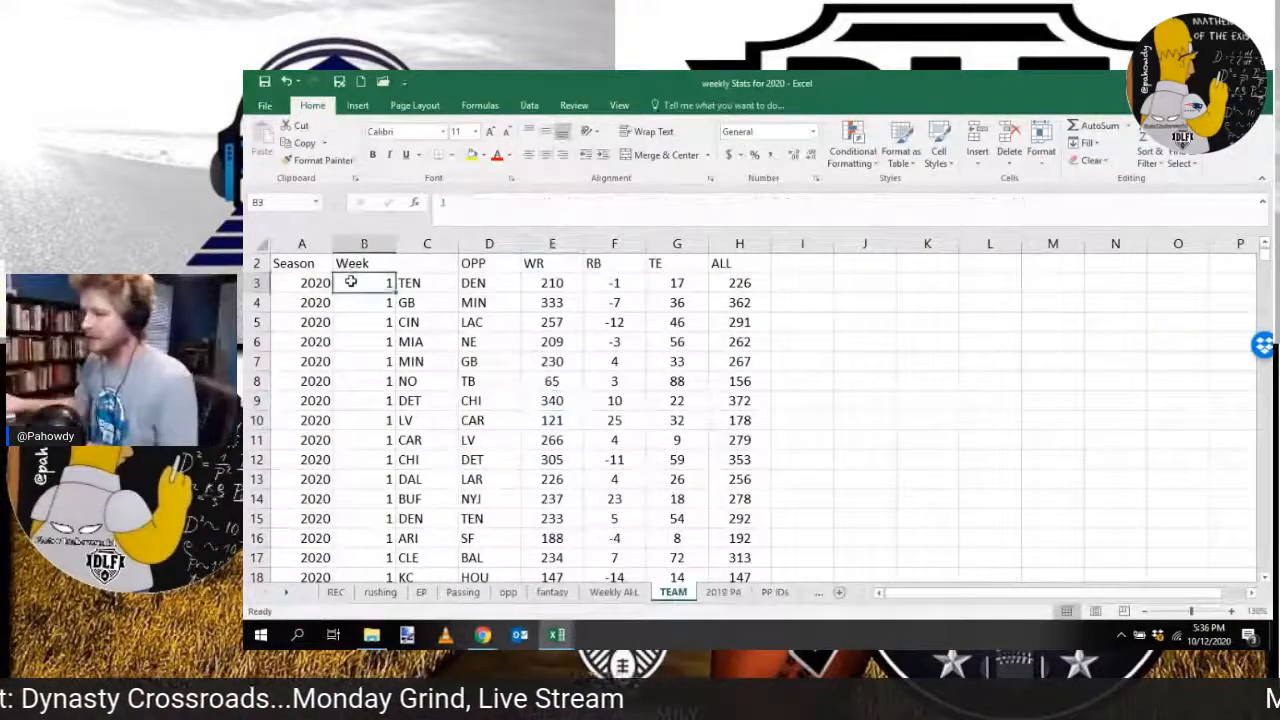
key(ctrl+shift+Down)
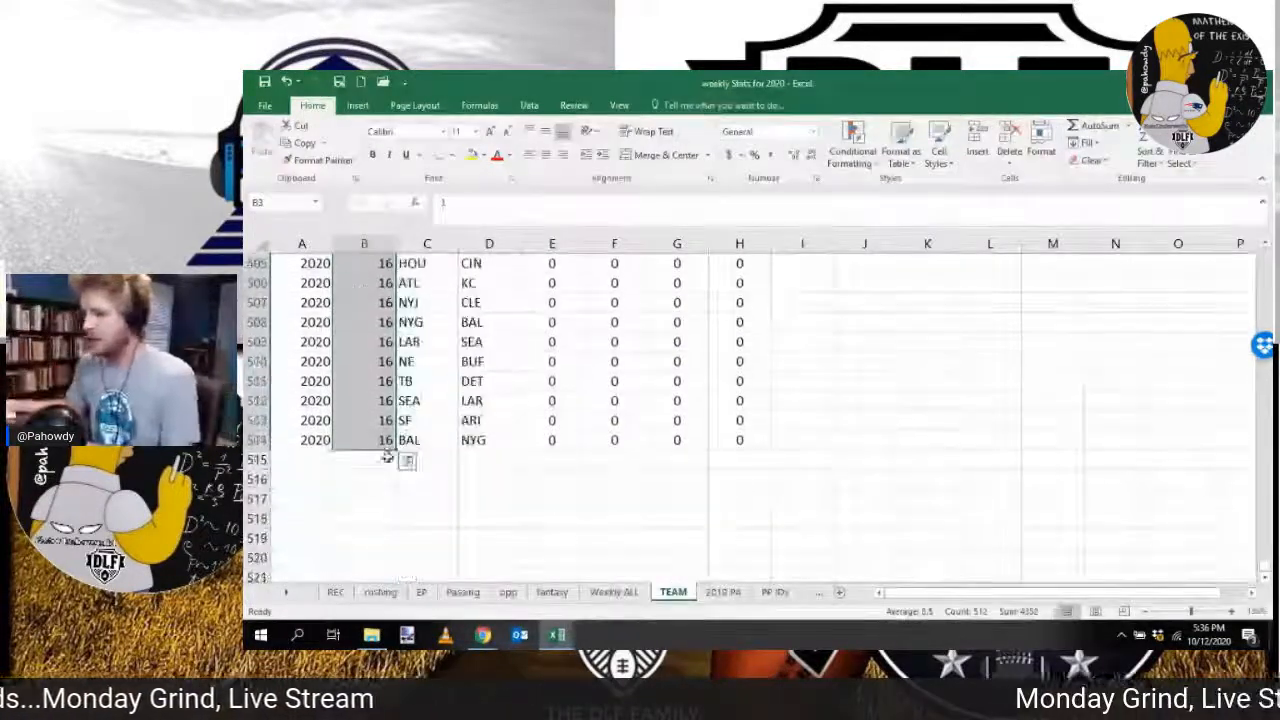
click(367, 459)
scroll(420, 420, up, 20)
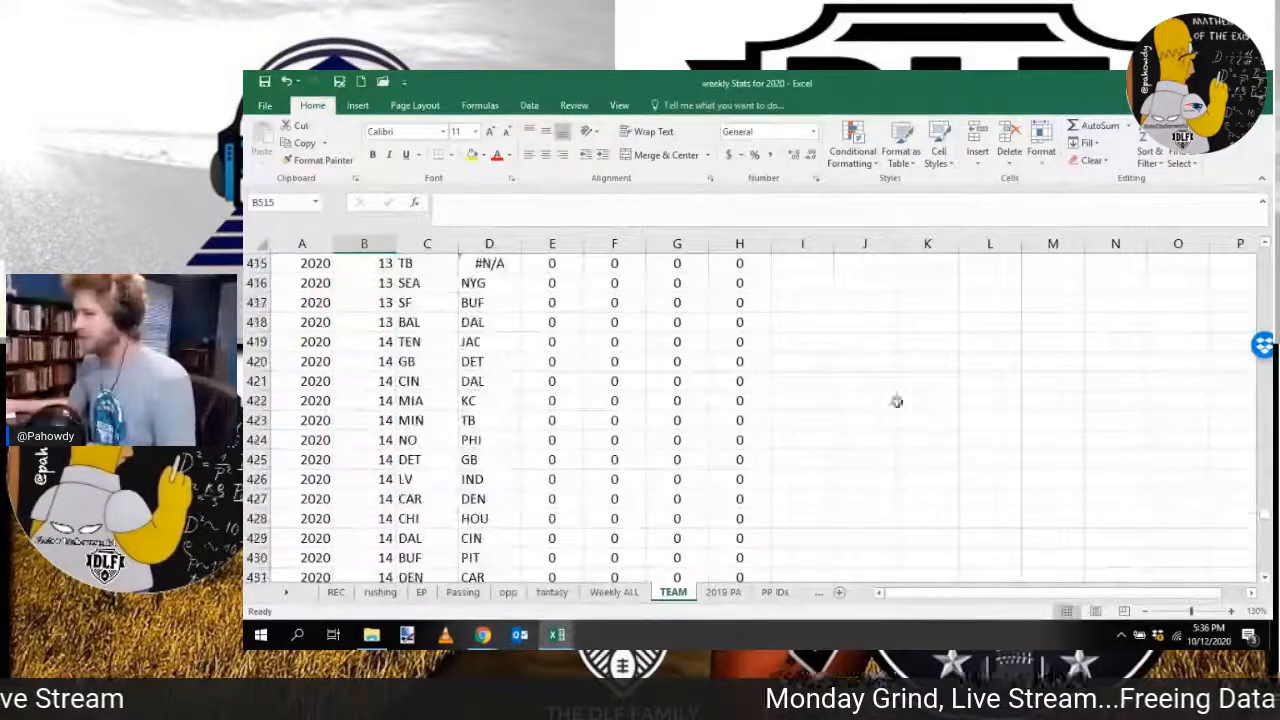
scroll(717, 520, up, 20)
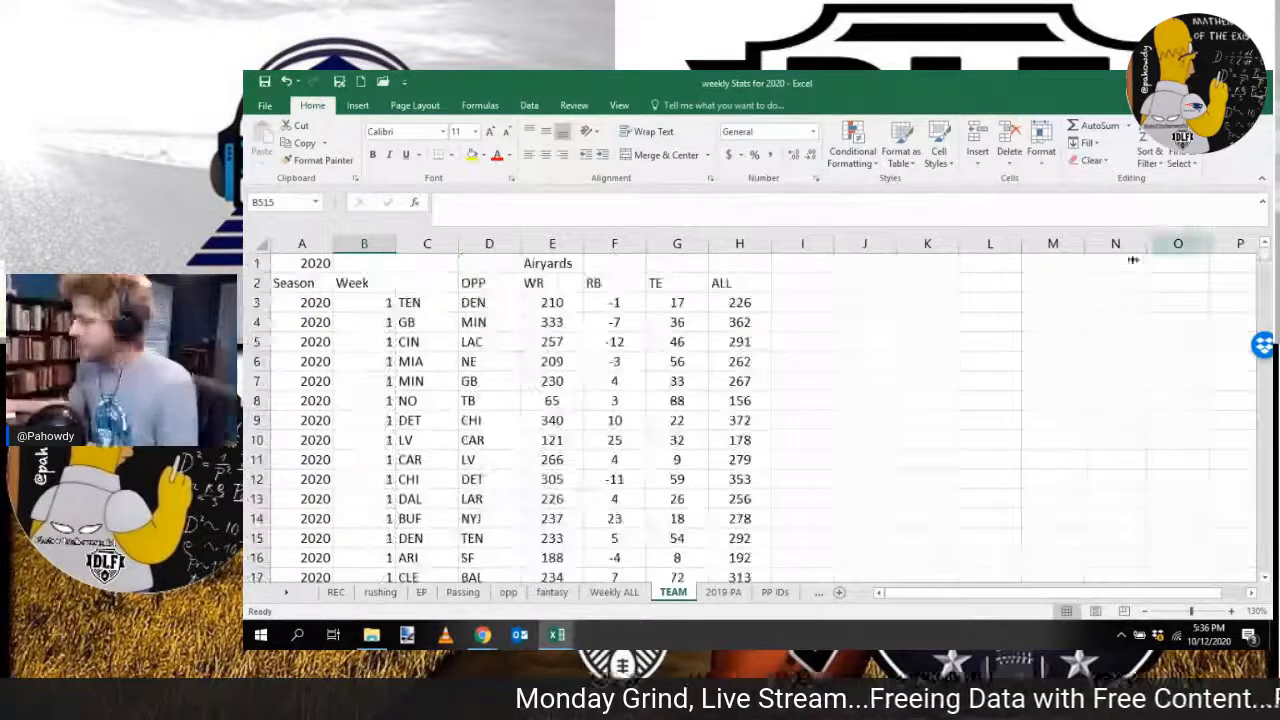
Step: On the REC sheet, review the player rows down to the end of the data and select the first empty Player cell below them
click(335, 592)
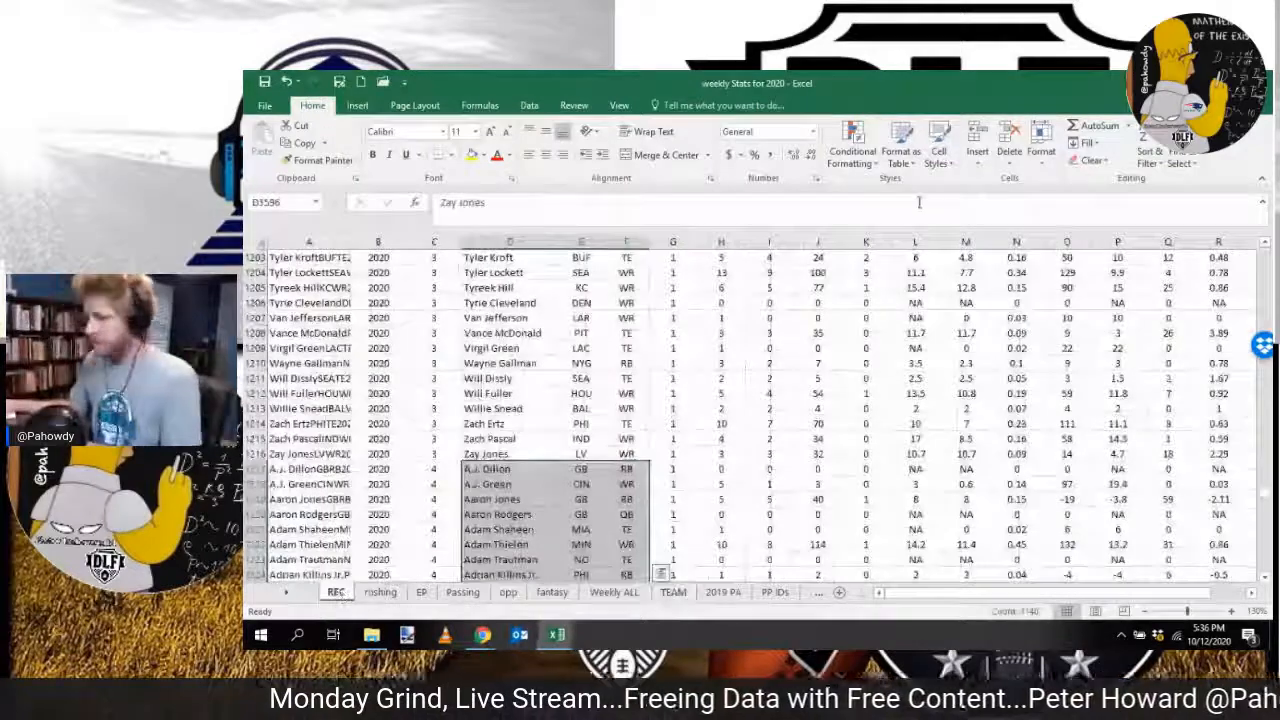
click(520, 469)
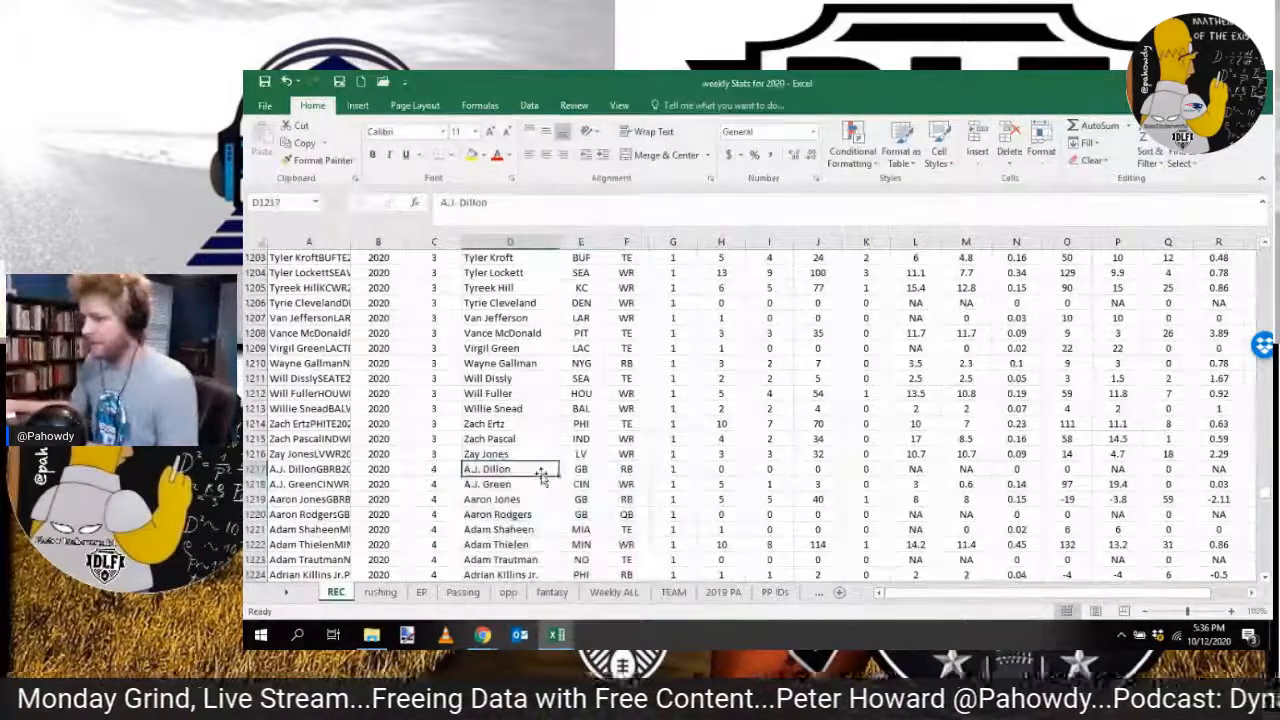
scroll(543, 481, down, 5)
scroll(543, 481, down, 20)
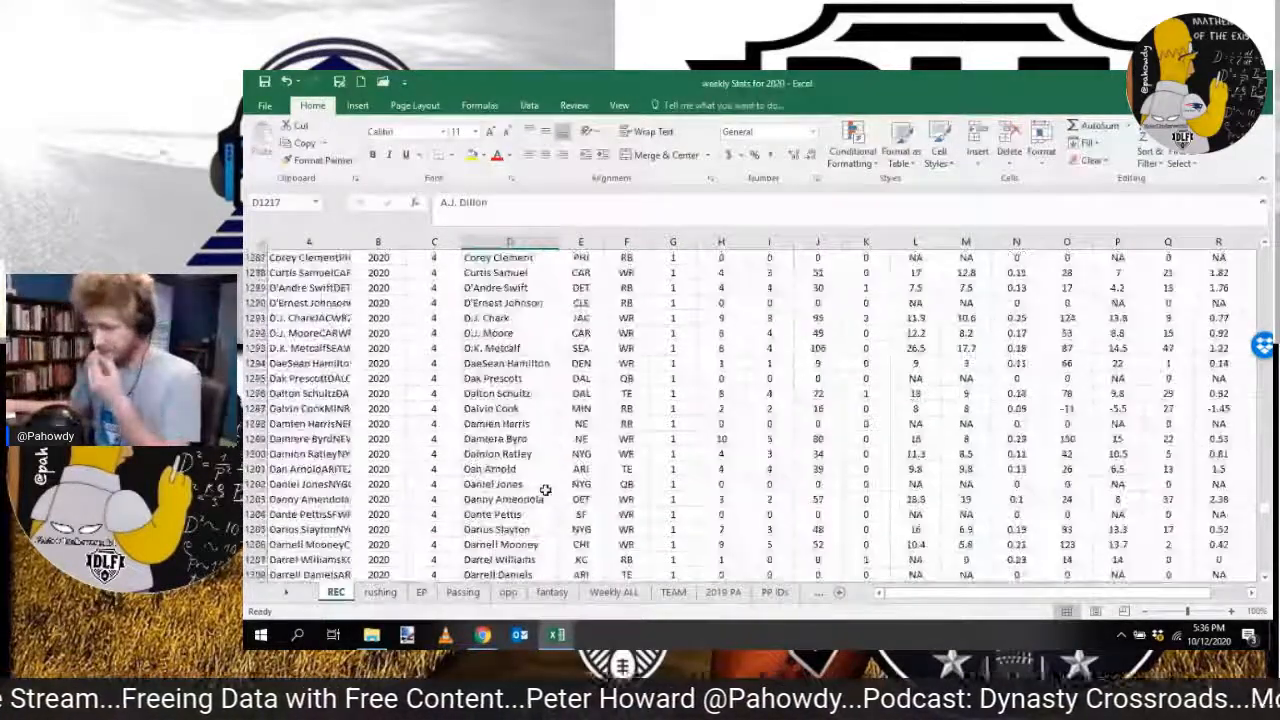
scroll(545, 490, down, 7)
click(546, 490)
key(ctrl+shift+Down)
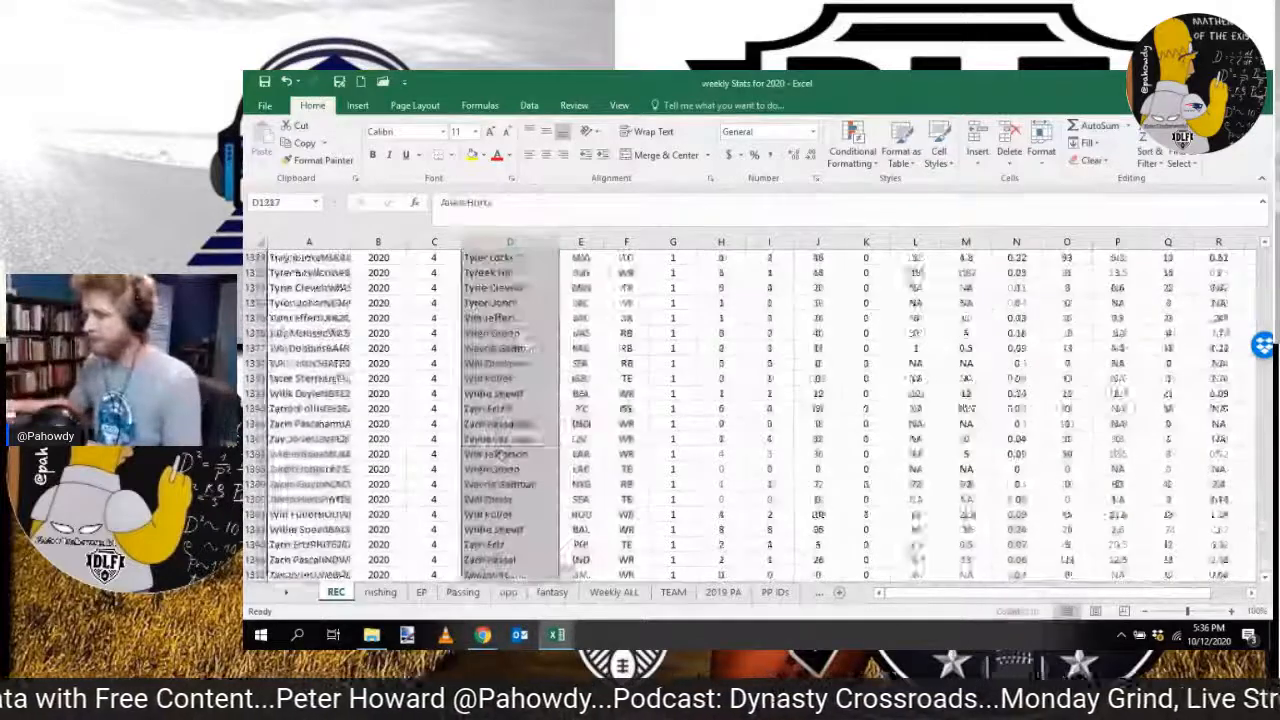
scroll(516, 400, down, 3)
click(500, 452)
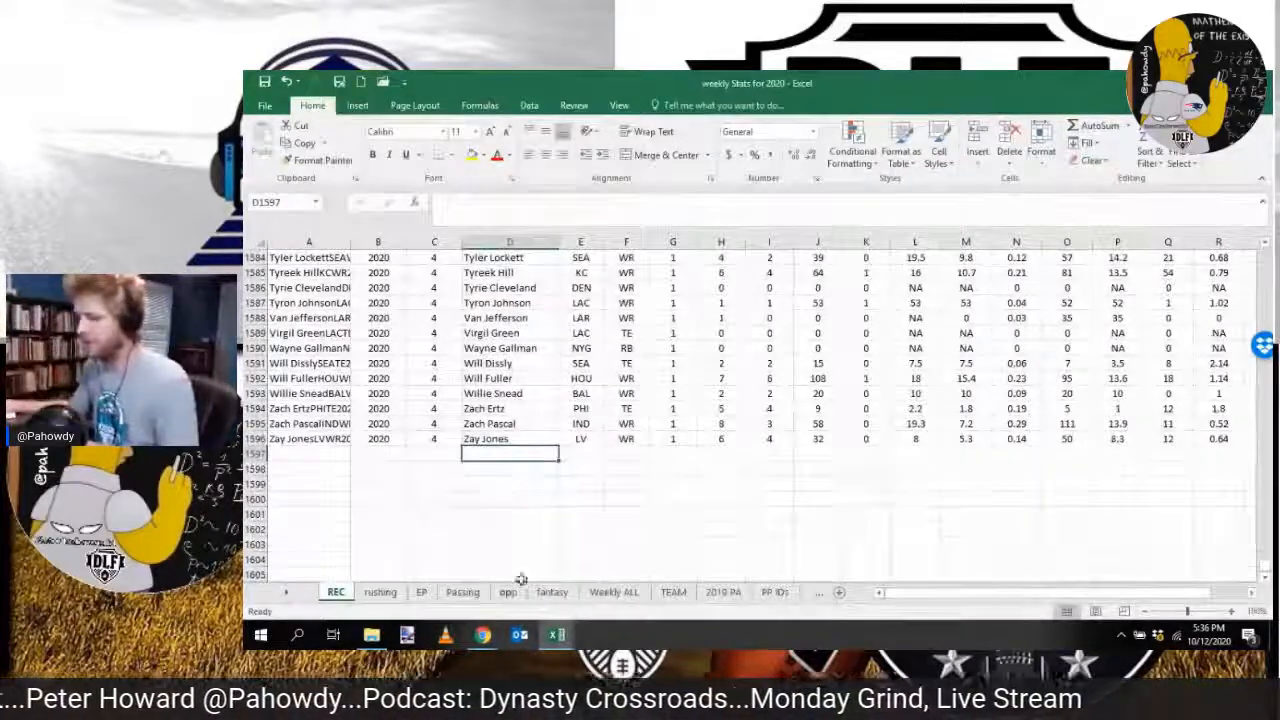
Step: Bring up the upload workbook, put it aside, and switch to the RotoViz Weekly Stats page in Chrome
mouse_move(560, 634)
click(475, 565)
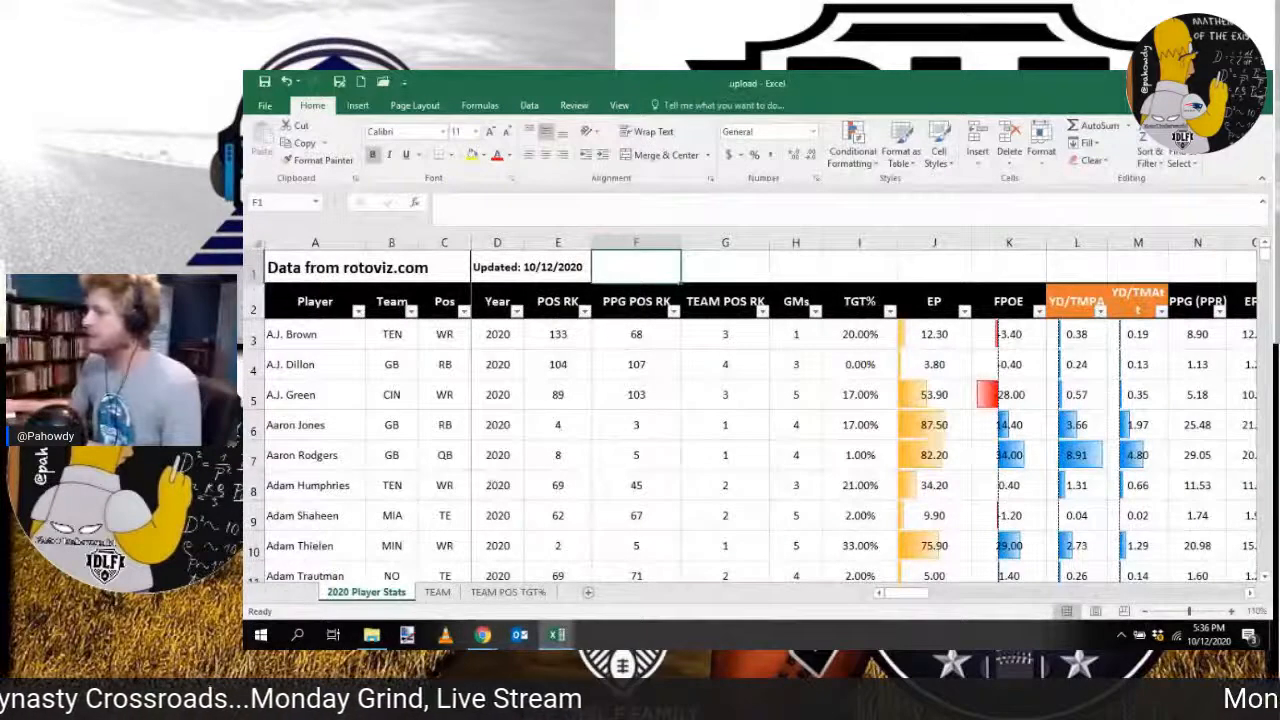
click(1187, 83)
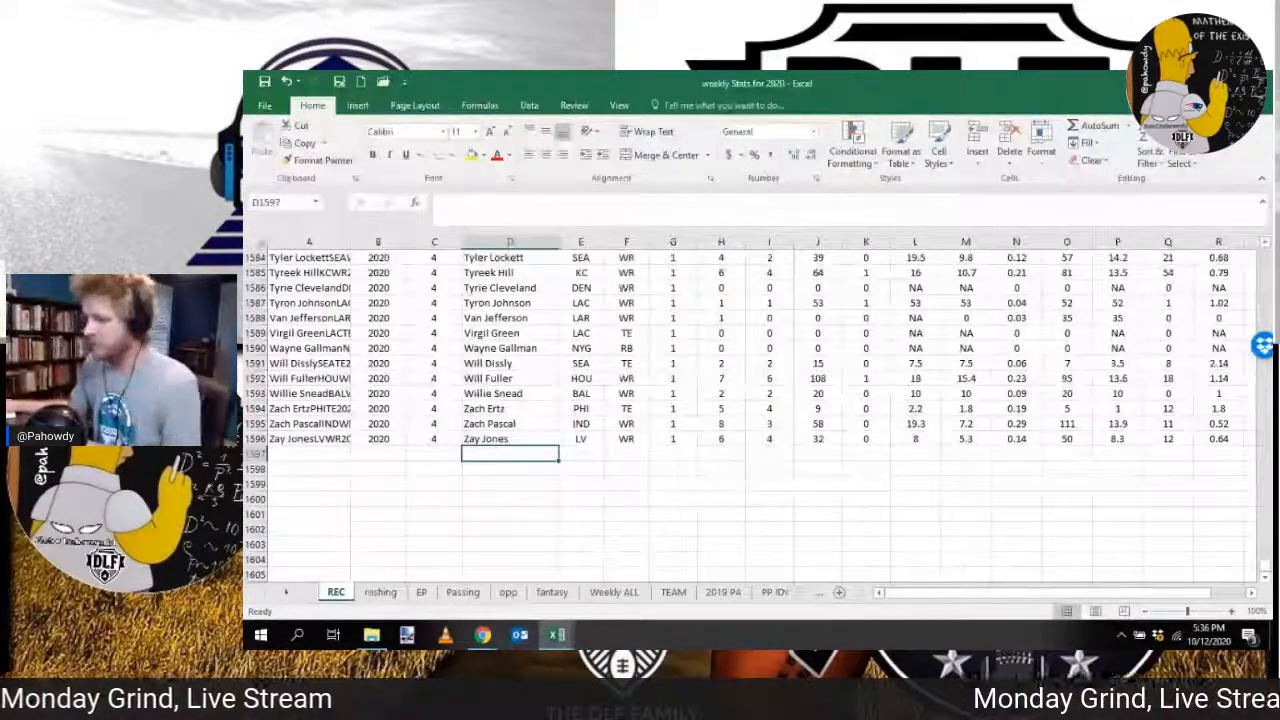
mouse_move(483, 634)
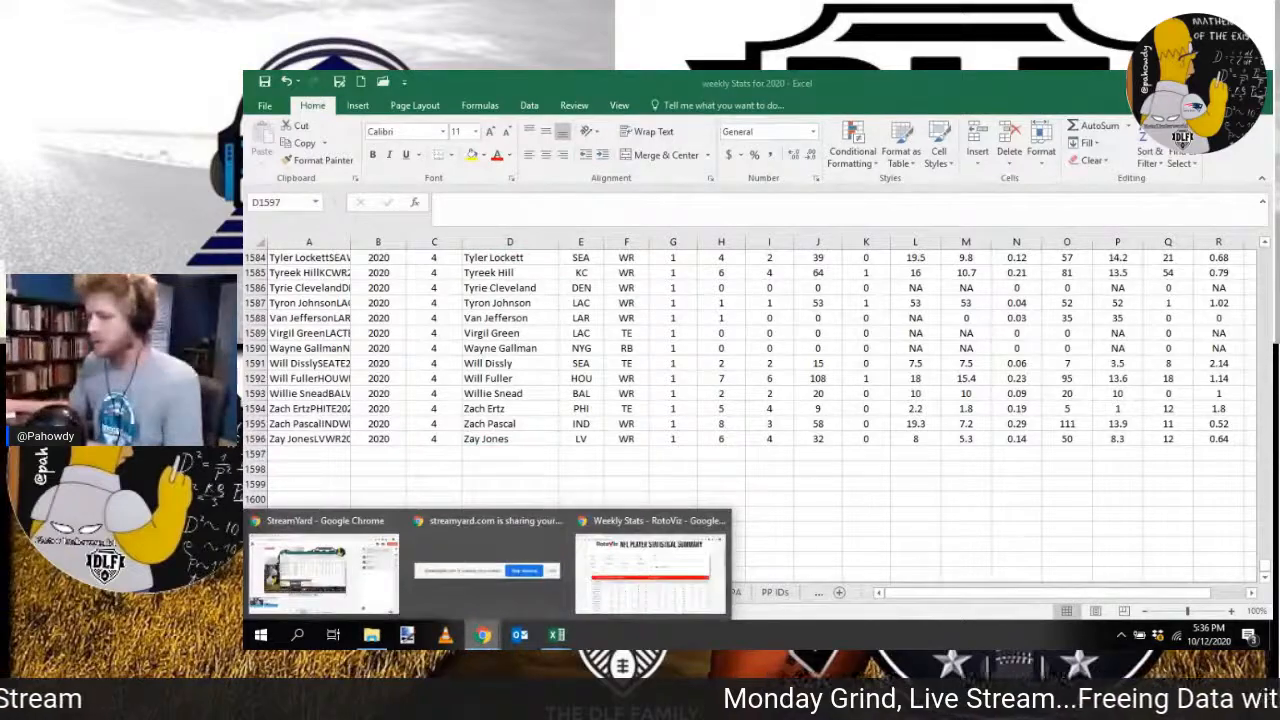
click(650, 570)
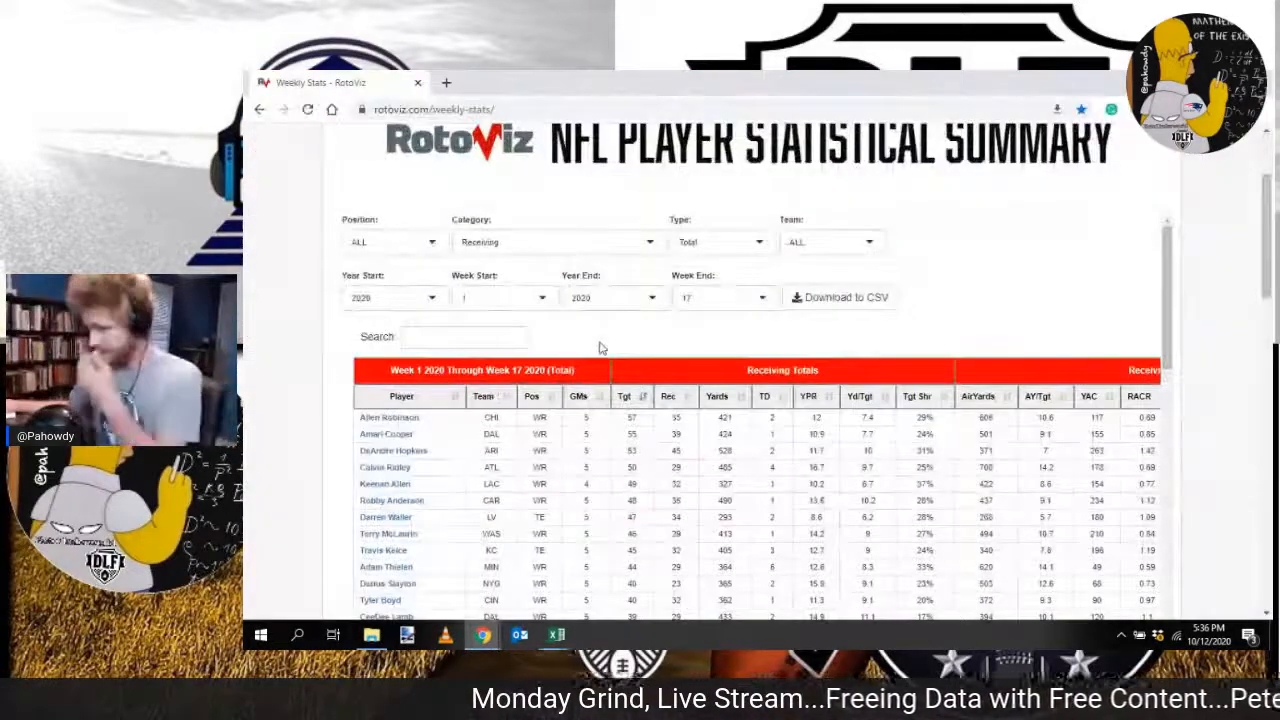
Step: Set the receiving stats' Week Start to 5, download the table as CSV, and open the downloaded file
click(532, 301)
click(517, 414)
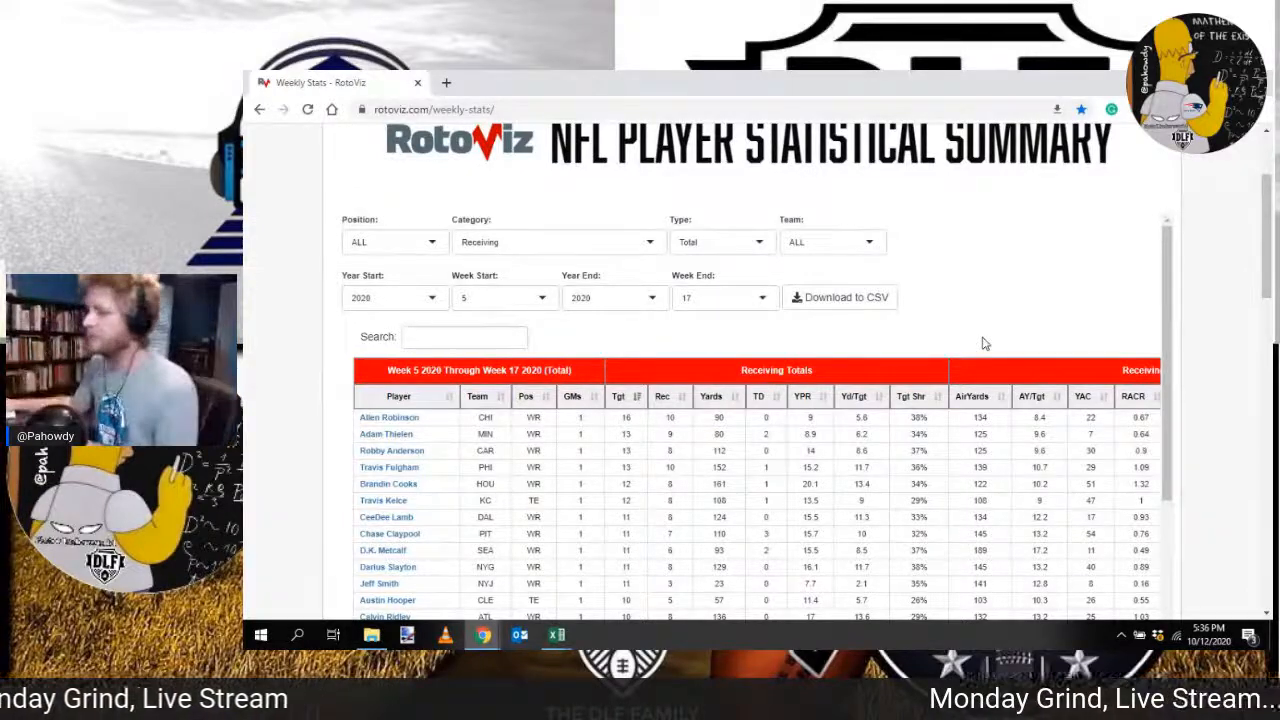
click(824, 299)
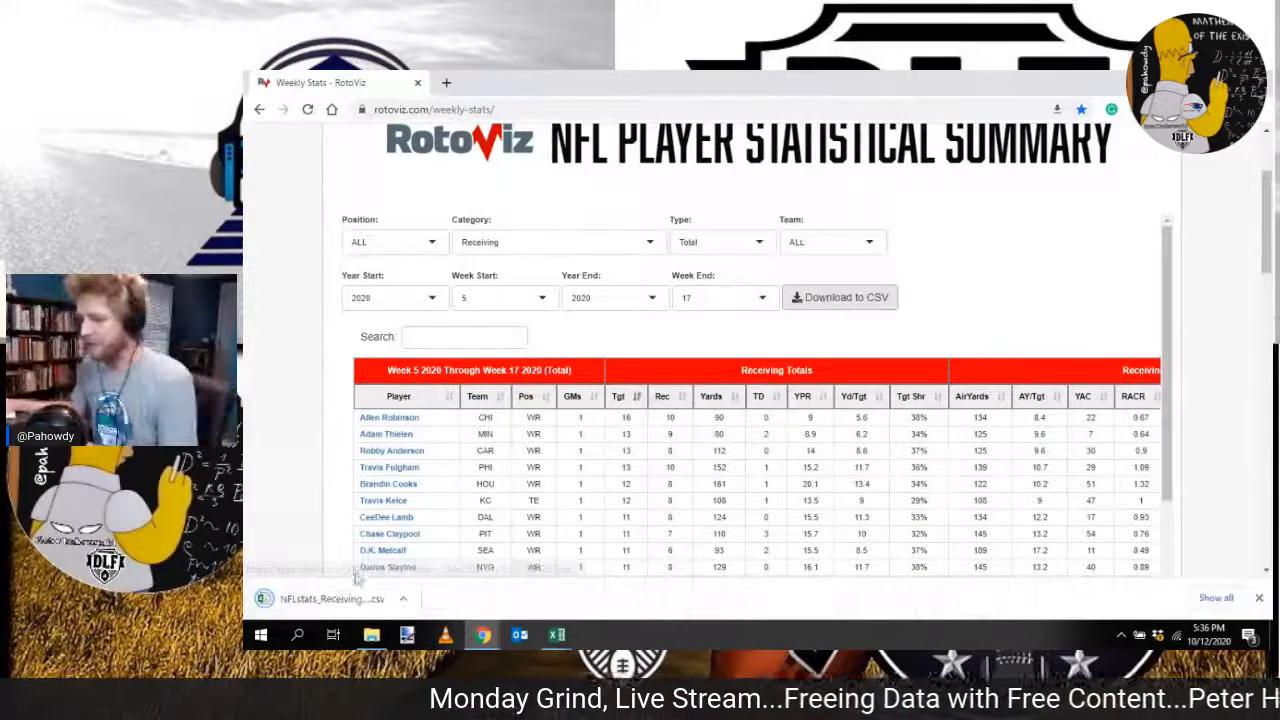
click(330, 598)
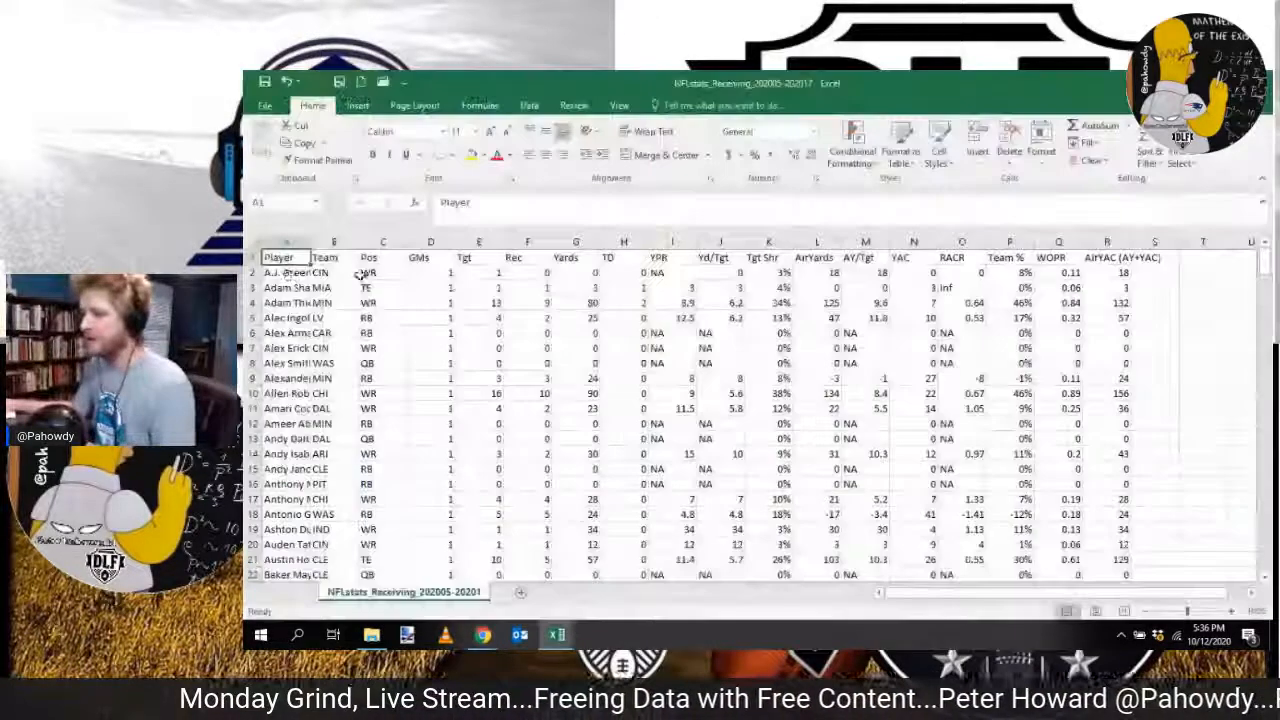
Step: Copy all receiving rows below the header and paste them as values from D1597 on the REC sheet of weekly Stats for 2020
click(283, 272)
key(ctrl+shift+Right)
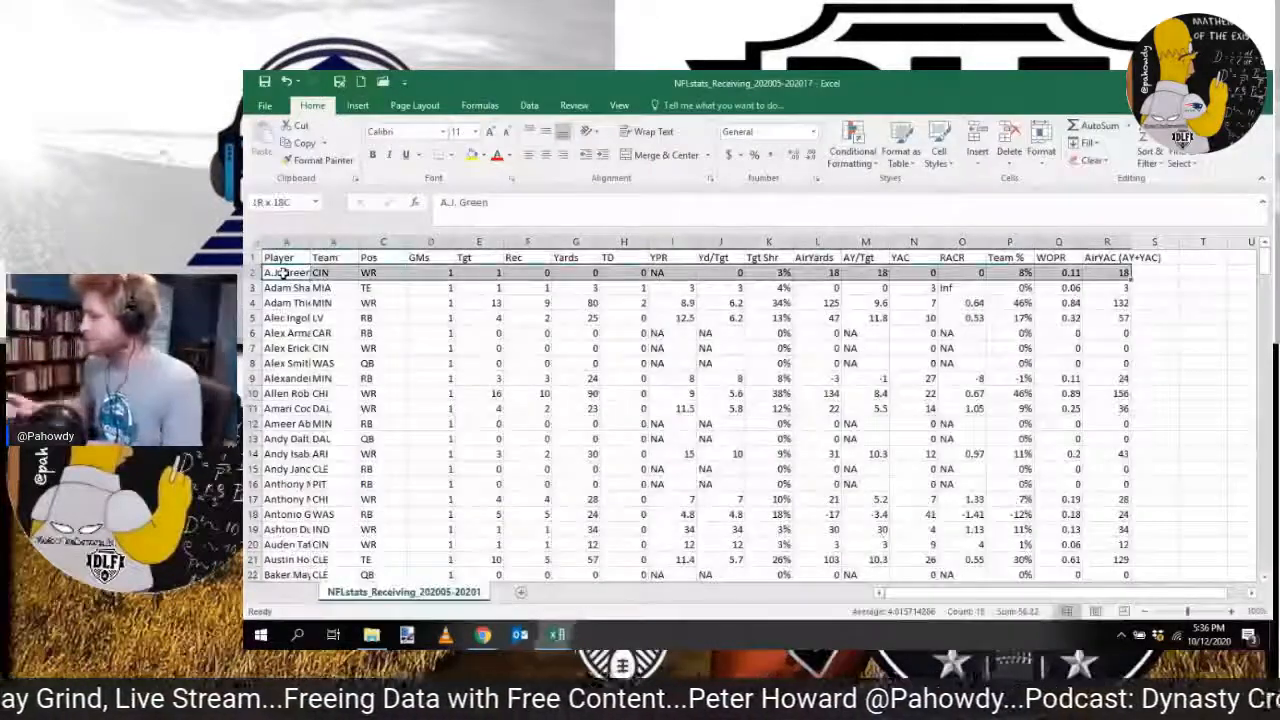
key(ctrl+shift+Down)
key(ctrl+c)
mouse_move(557, 634)
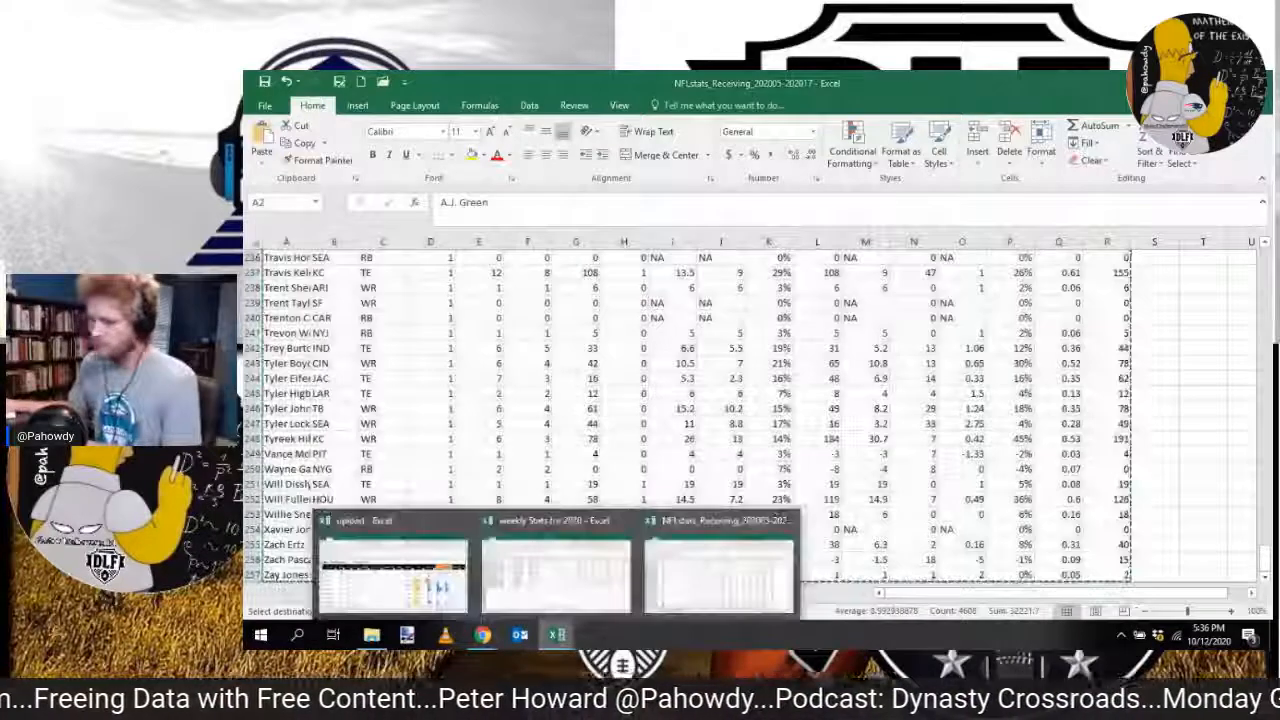
click(556, 570)
click(484, 454)
right_click(484, 454)
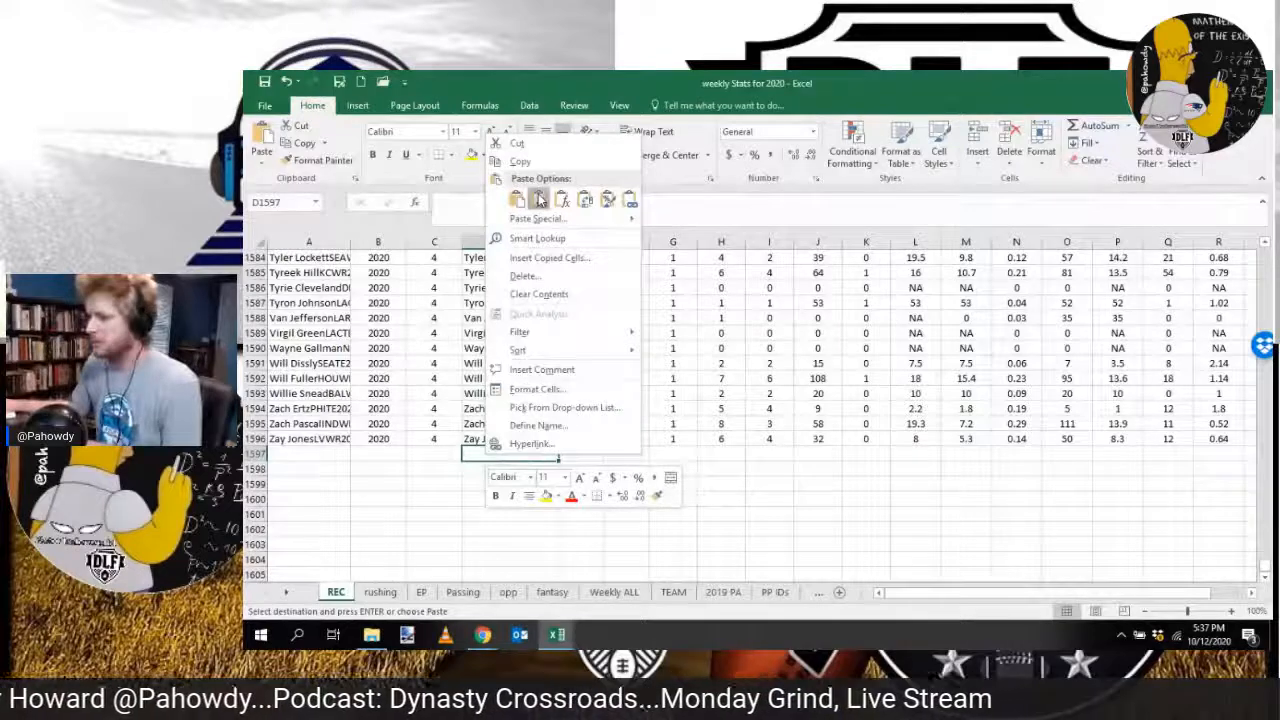
click(539, 205)
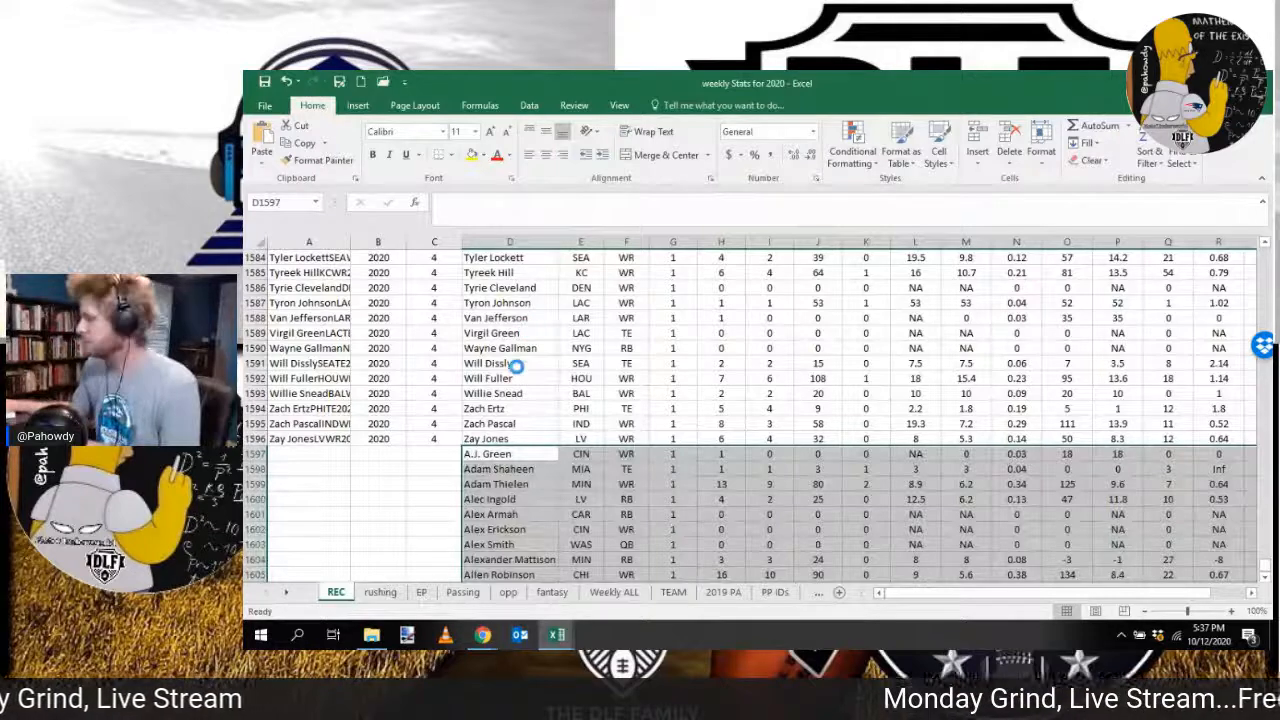
Step: Enter week 5 in column C for the first three new REC rows and fill it down through the pasted data
click(445, 454)
text(5)
key(Return)
text(5)
key(Return)
text(5)
key(Return)
key(Return)
drag(445, 455, 449, 485)
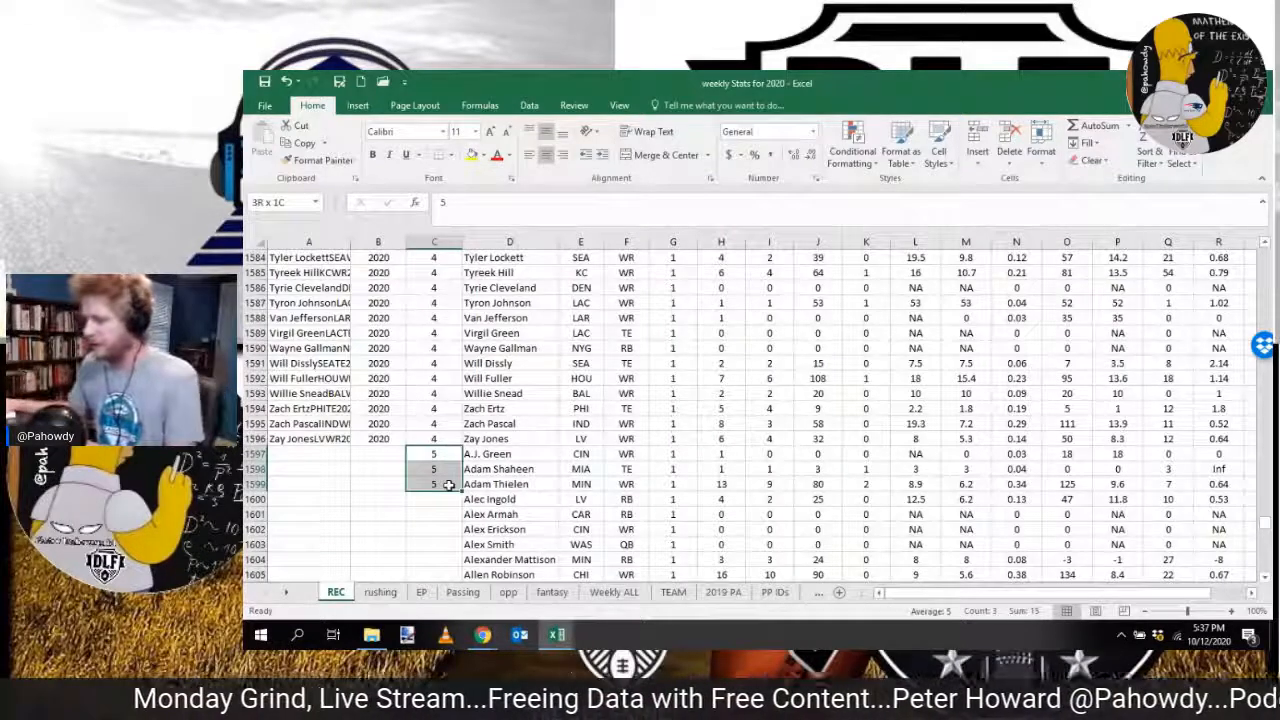
double_click(449, 485)
Step: Fill the year 2020 in column B and the key formula in column A down alongside the new REC rows
click(310, 439)
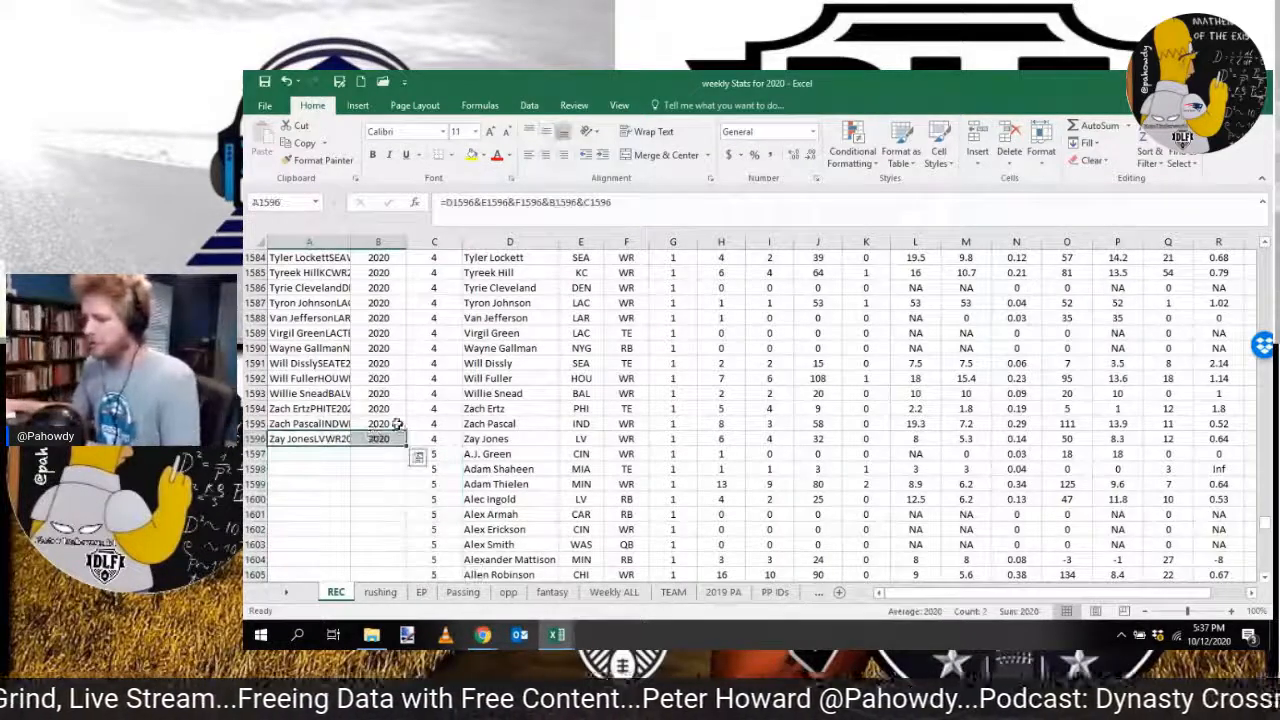
drag(396, 412, 396, 440)
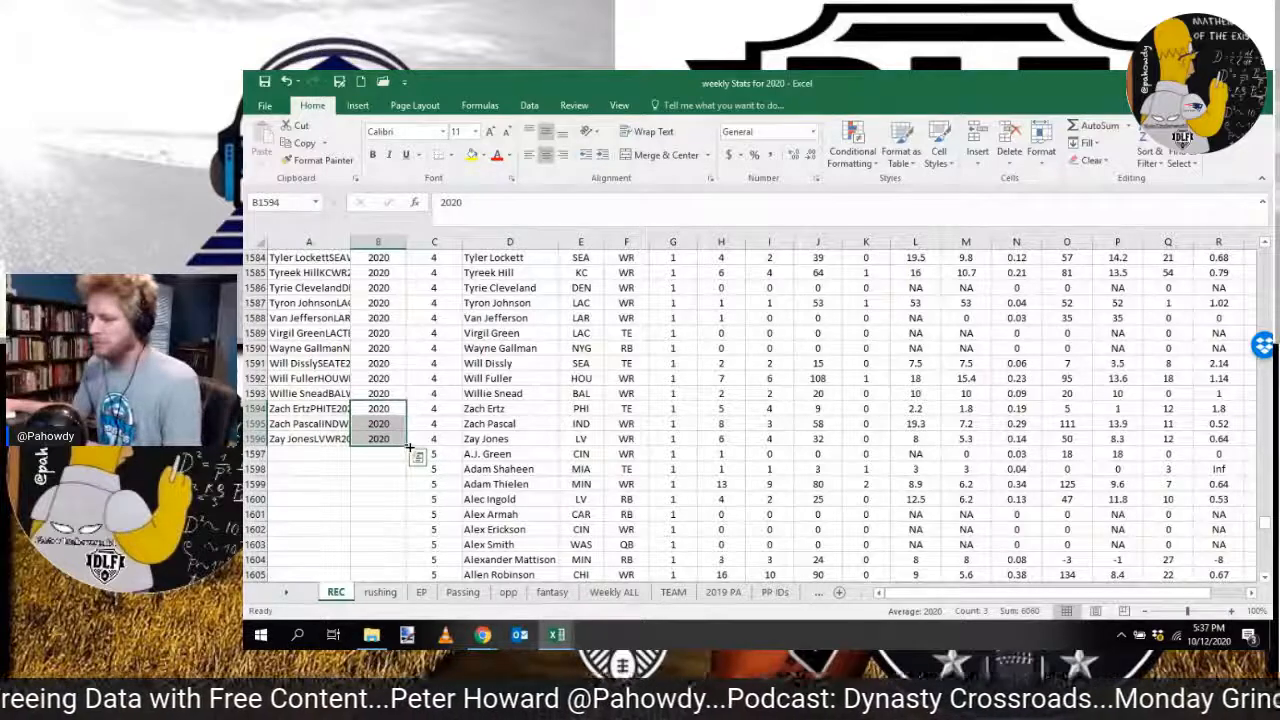
double_click(407, 446)
click(312, 439)
double_click(350, 446)
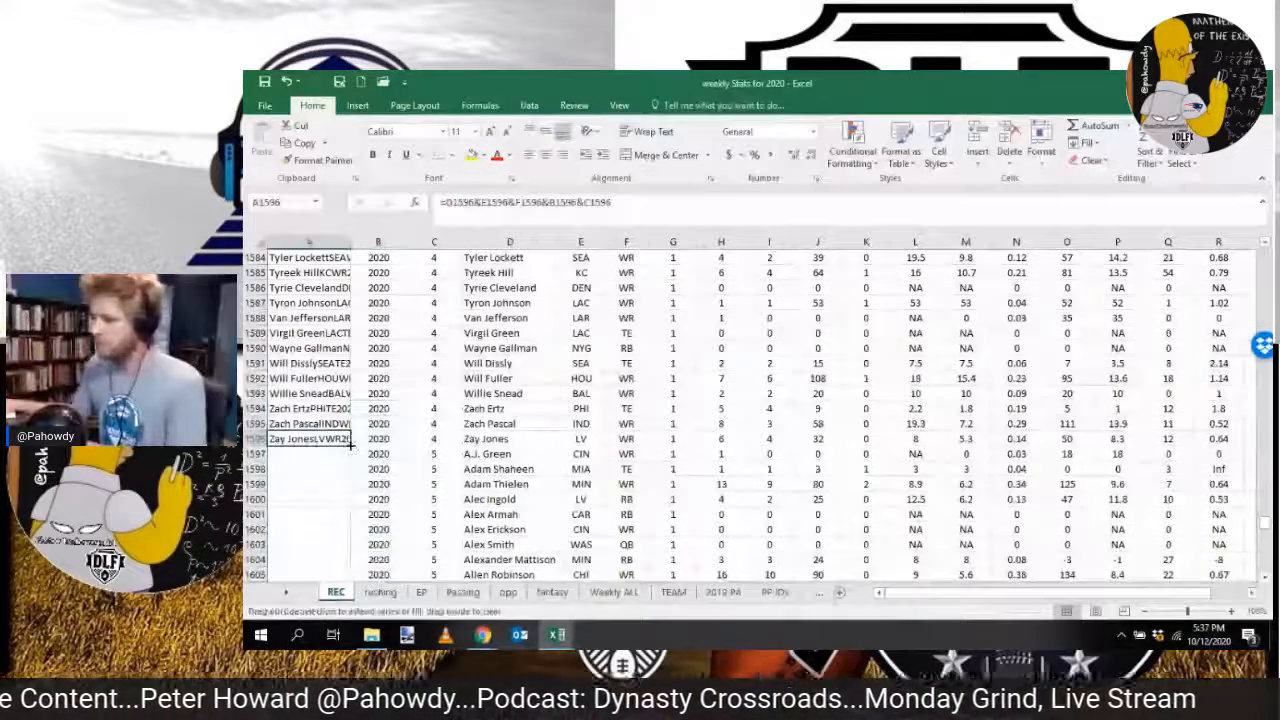
Step: Check the filled year, week and key columns of the REC sheet down to the last data row
click(381, 437)
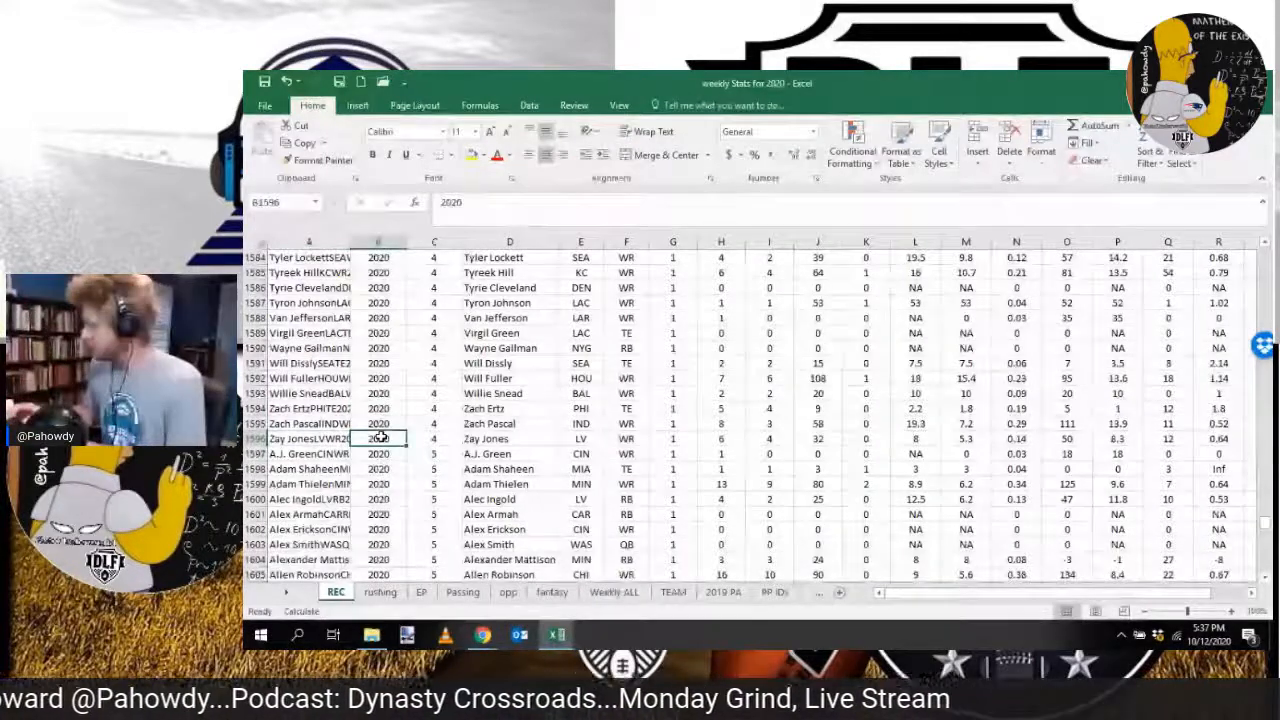
key(ctrl+shift+Down)
click(529, 443)
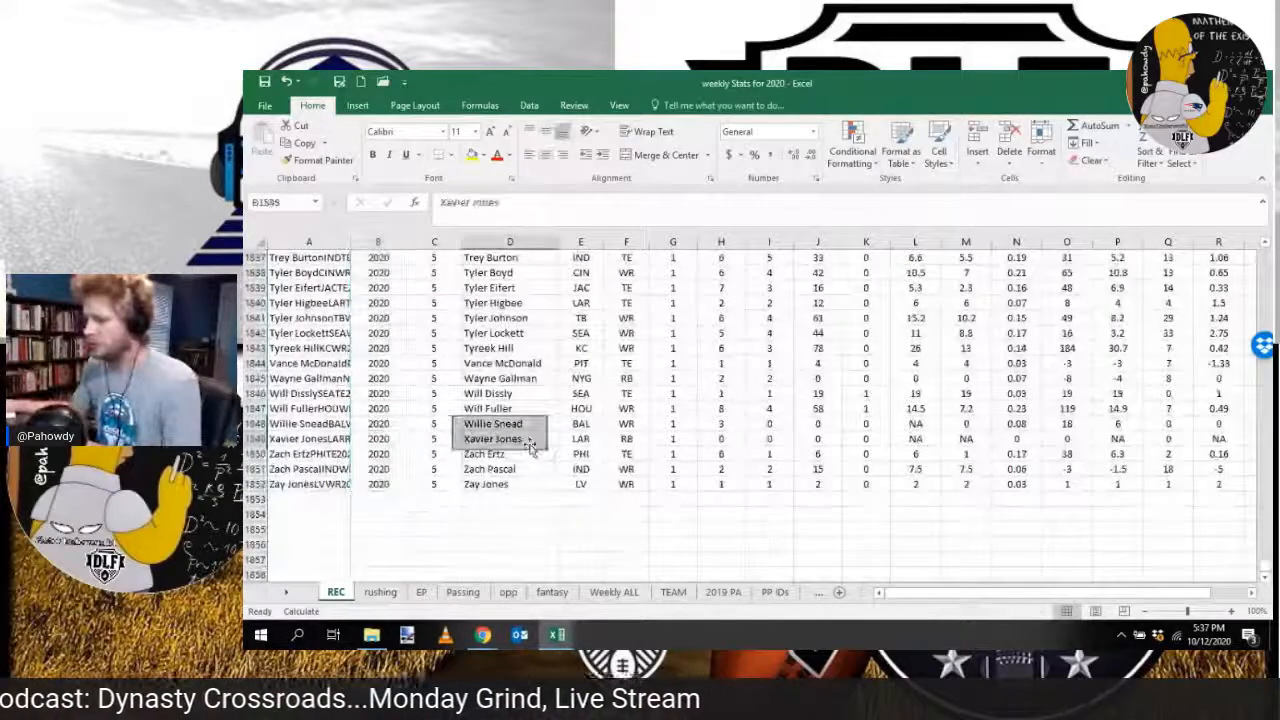
Step: Switch to the rushing sheet and close the NFLstats_Receiving CSV workbook
key(ctrl+Page_Down)
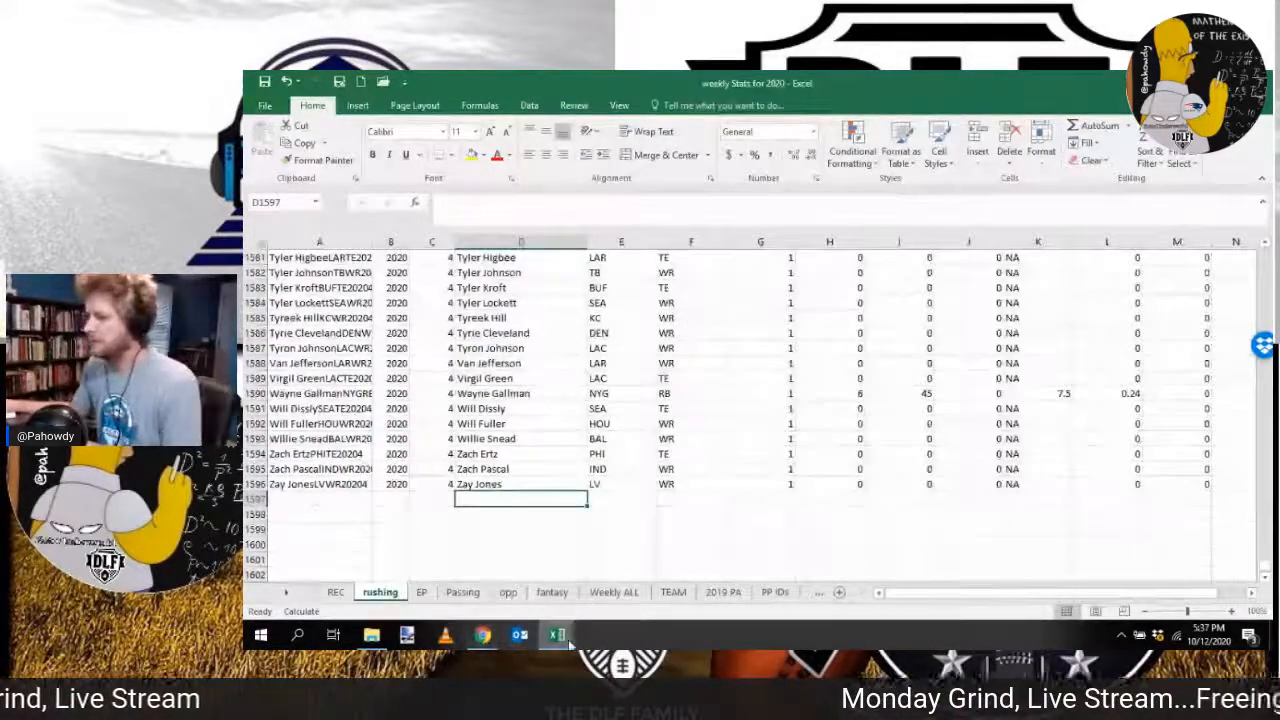
mouse_move(565, 640)
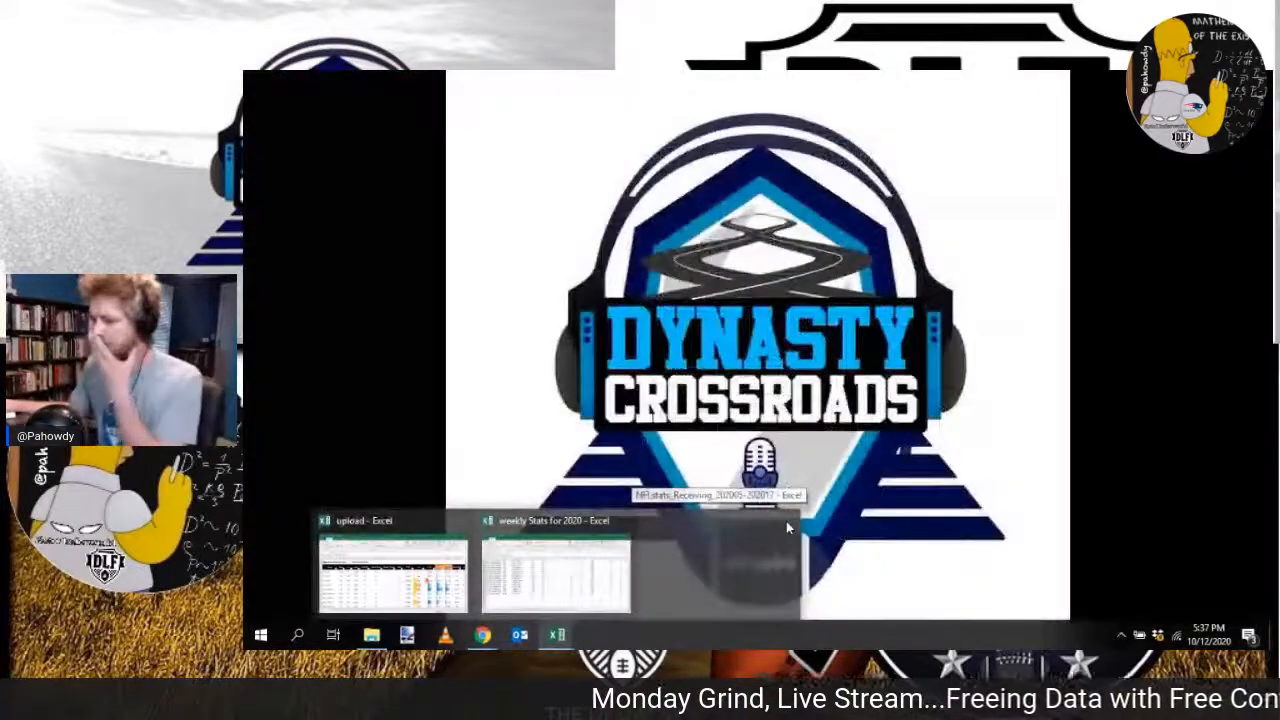
click(786, 521)
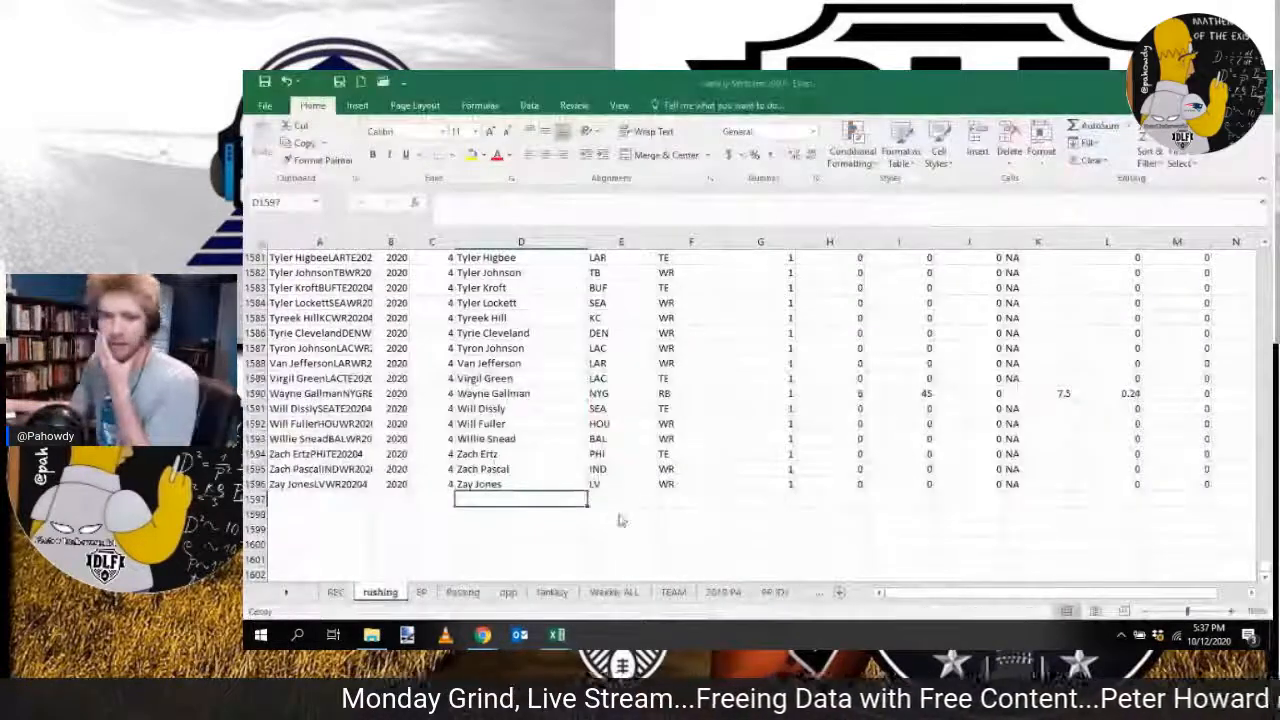
Step: Return to the RotoViz page in Chrome, set the category to Rushing, download the CSV, and open it
mouse_move(556, 640)
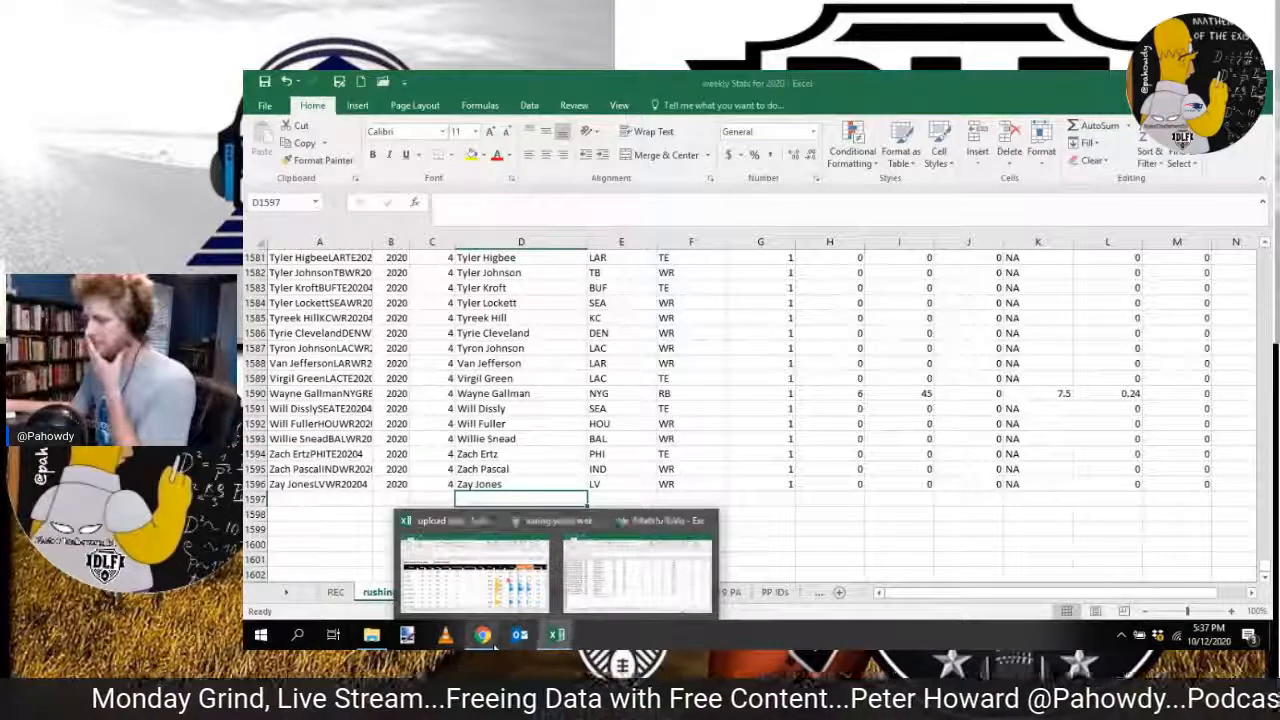
mouse_move(483, 638)
click(650, 575)
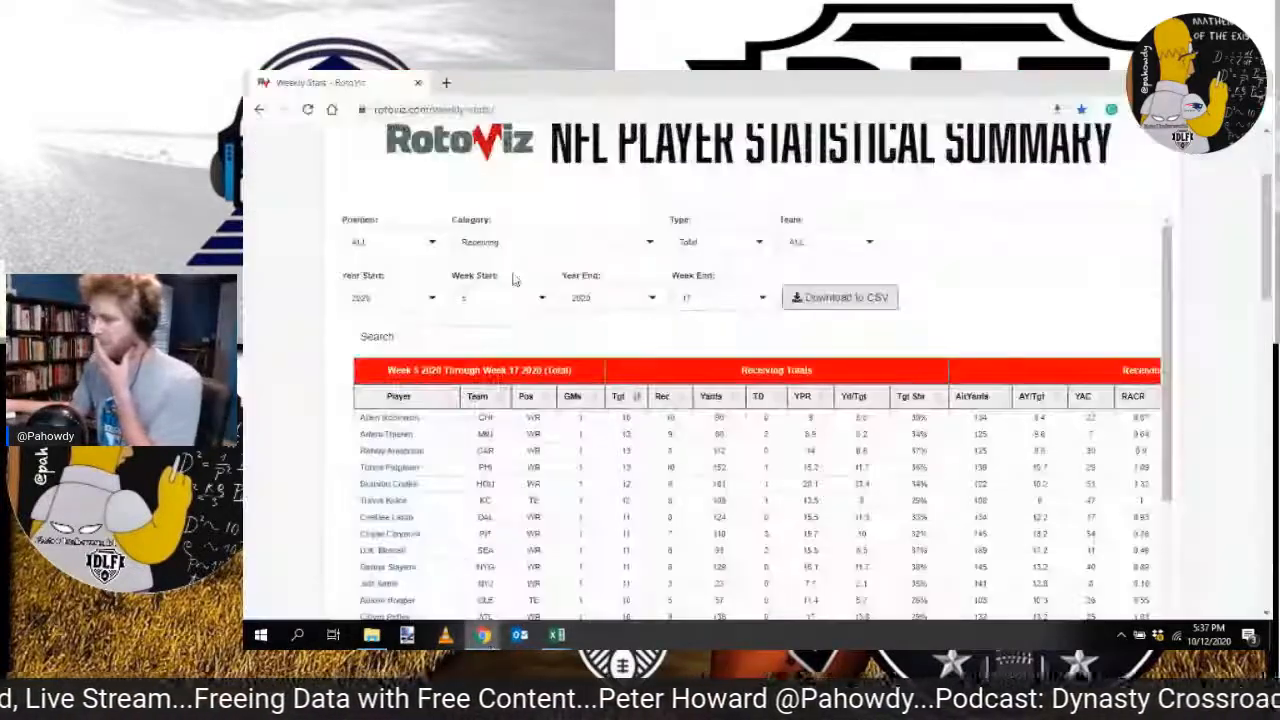
click(600, 242)
click(550, 318)
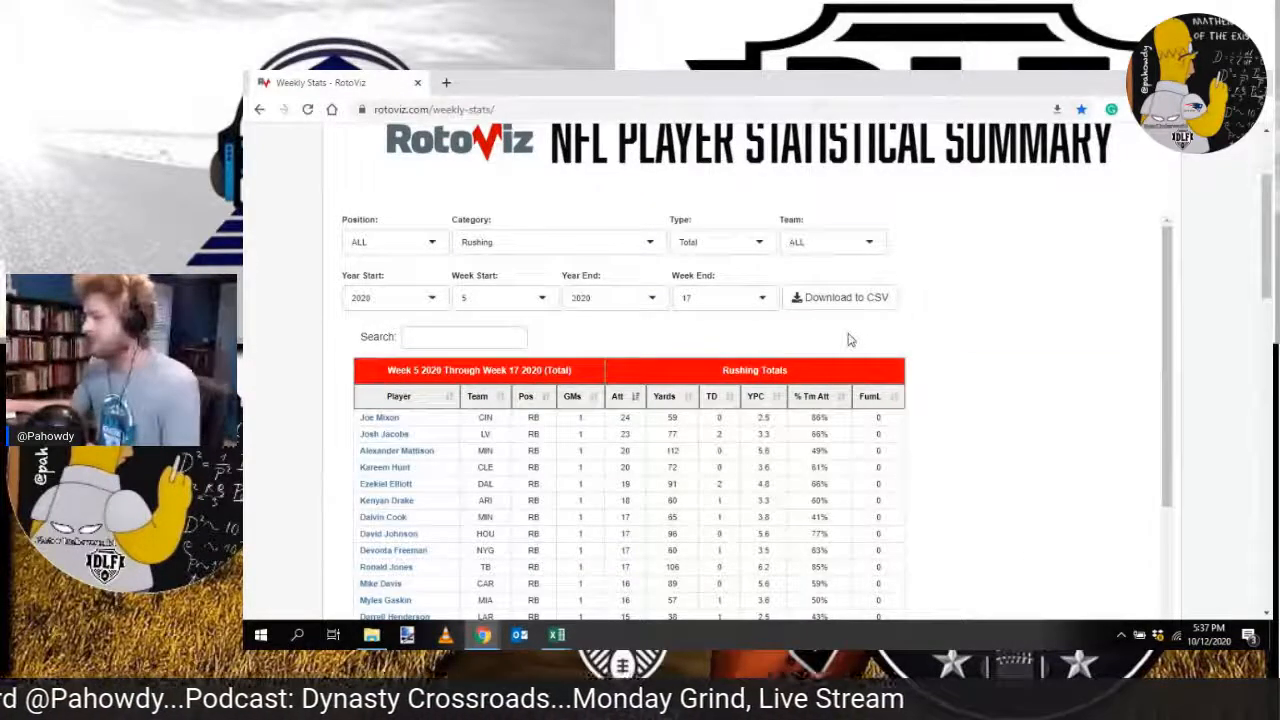
click(840, 300)
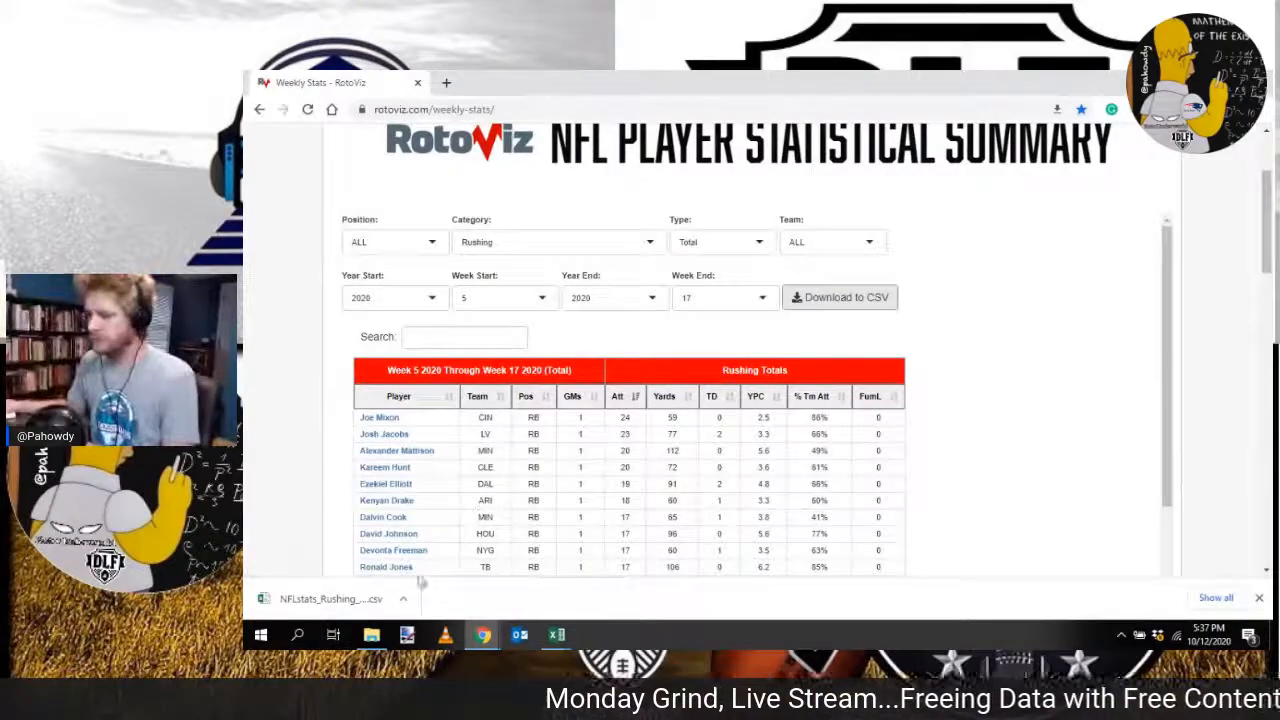
click(343, 602)
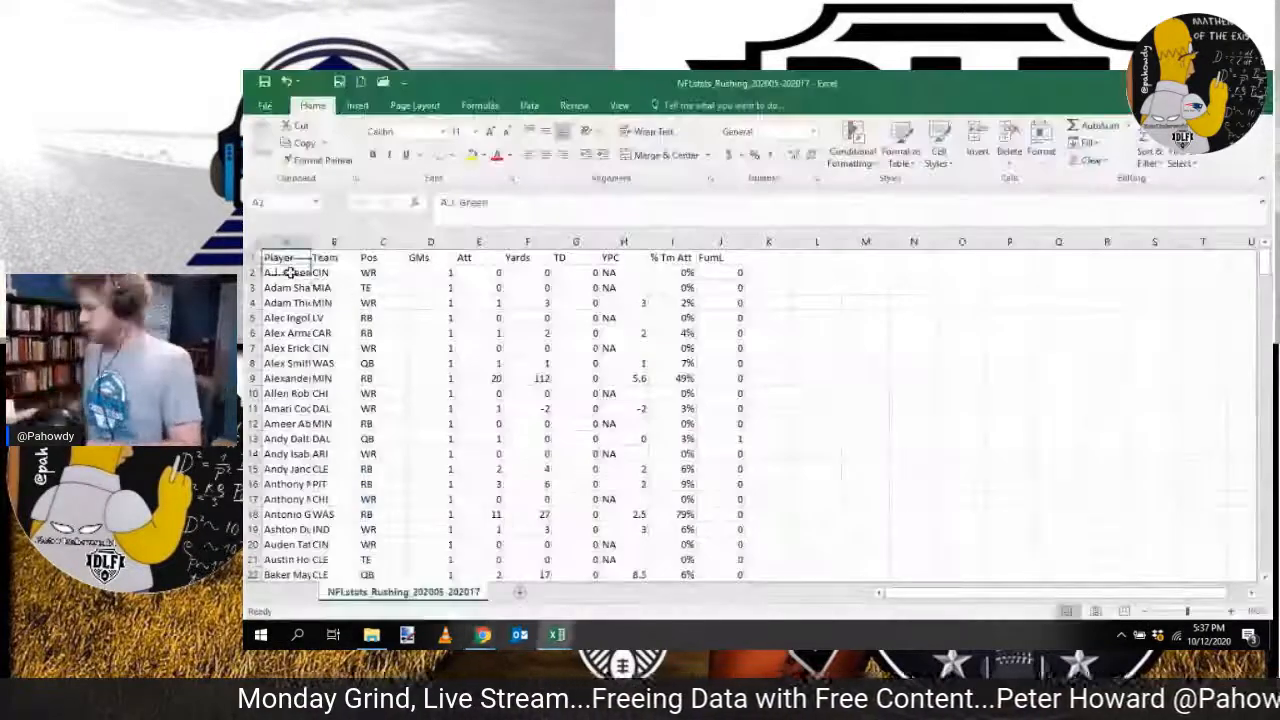
Step: Copy all rushing rows below the header and paste them from D1597 on the rushing sheet of weekly Stats for 2020
key(ctrl+shift+End)
key(ctrl+c)
click(482, 635)
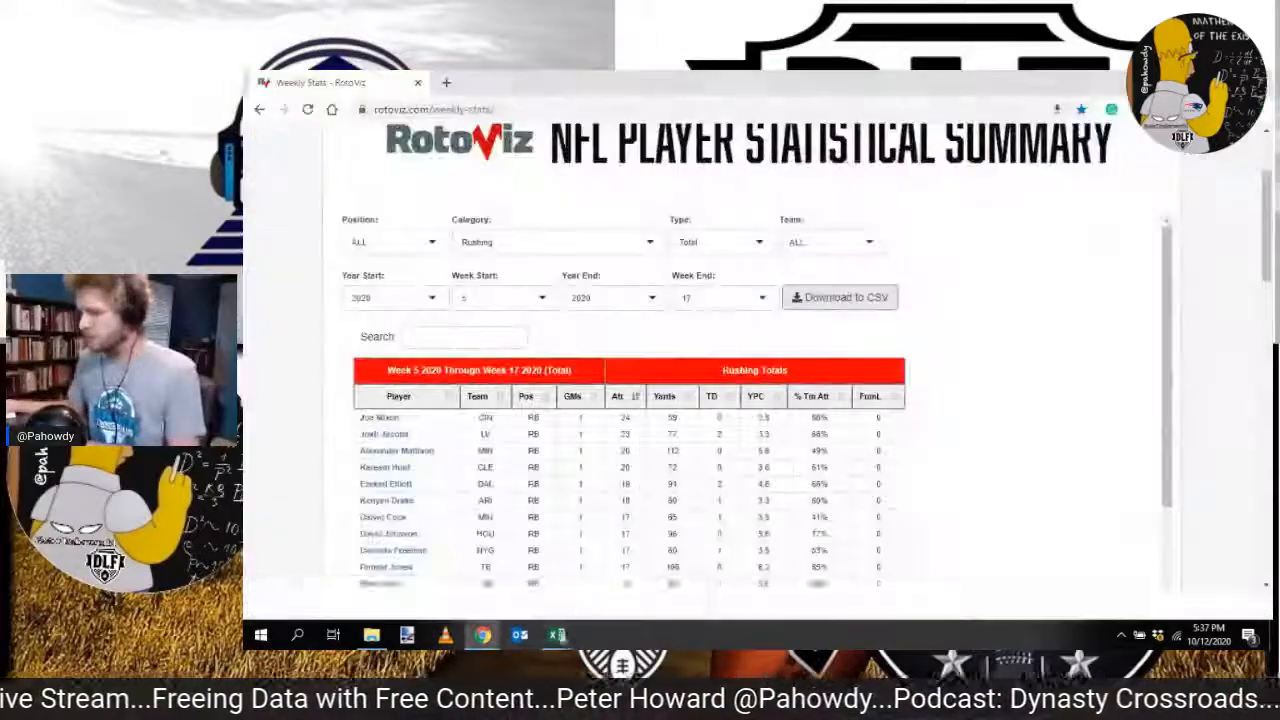
mouse_move(557, 636)
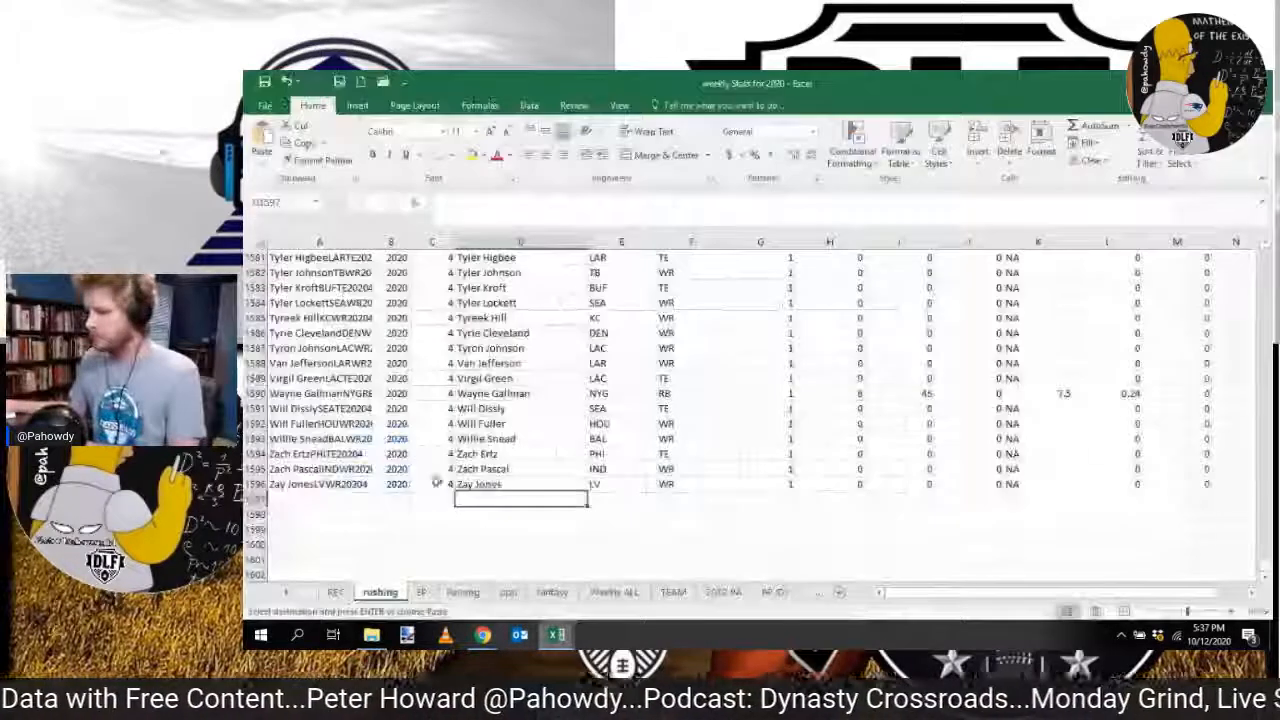
click(556, 575)
right_click(500, 497)
click(445, 497)
key(ctrl+v)
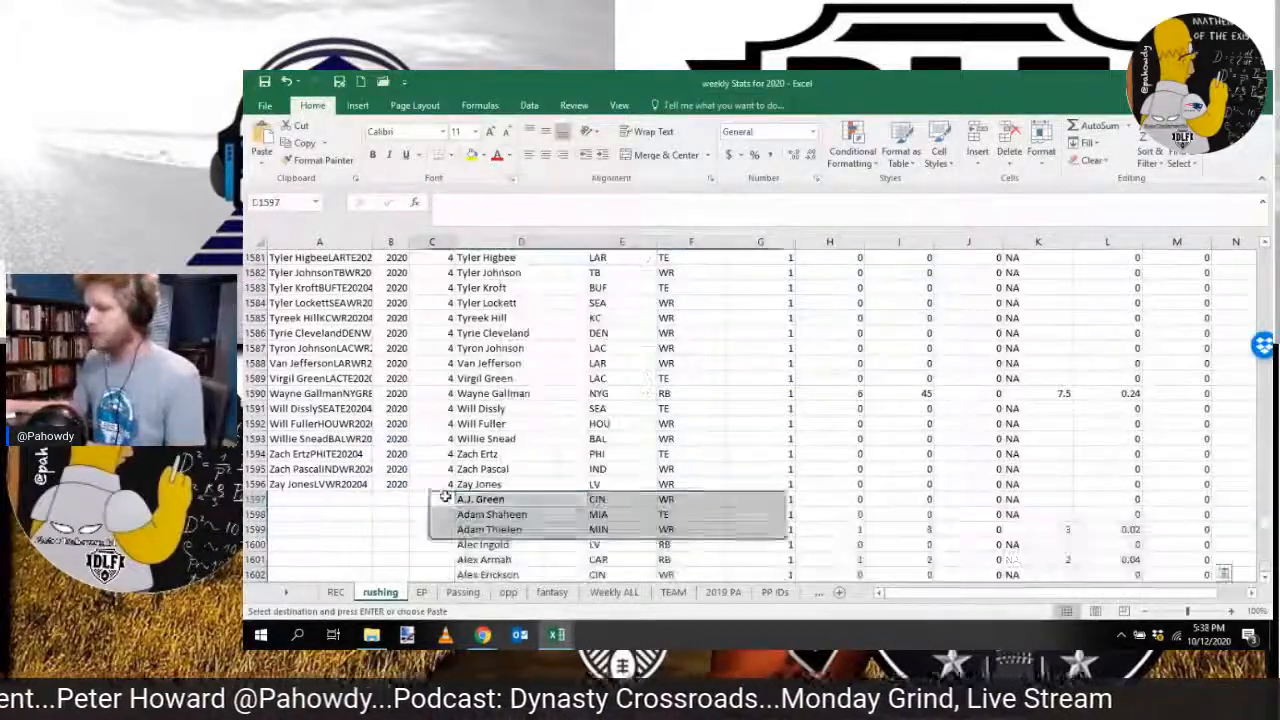
Step: Enter week 5 in column C for the first three new rushing rows and fill it down through the pasted data
text(5)
key(Return)
text(5)
key(Return)
text(5)
key(Return)
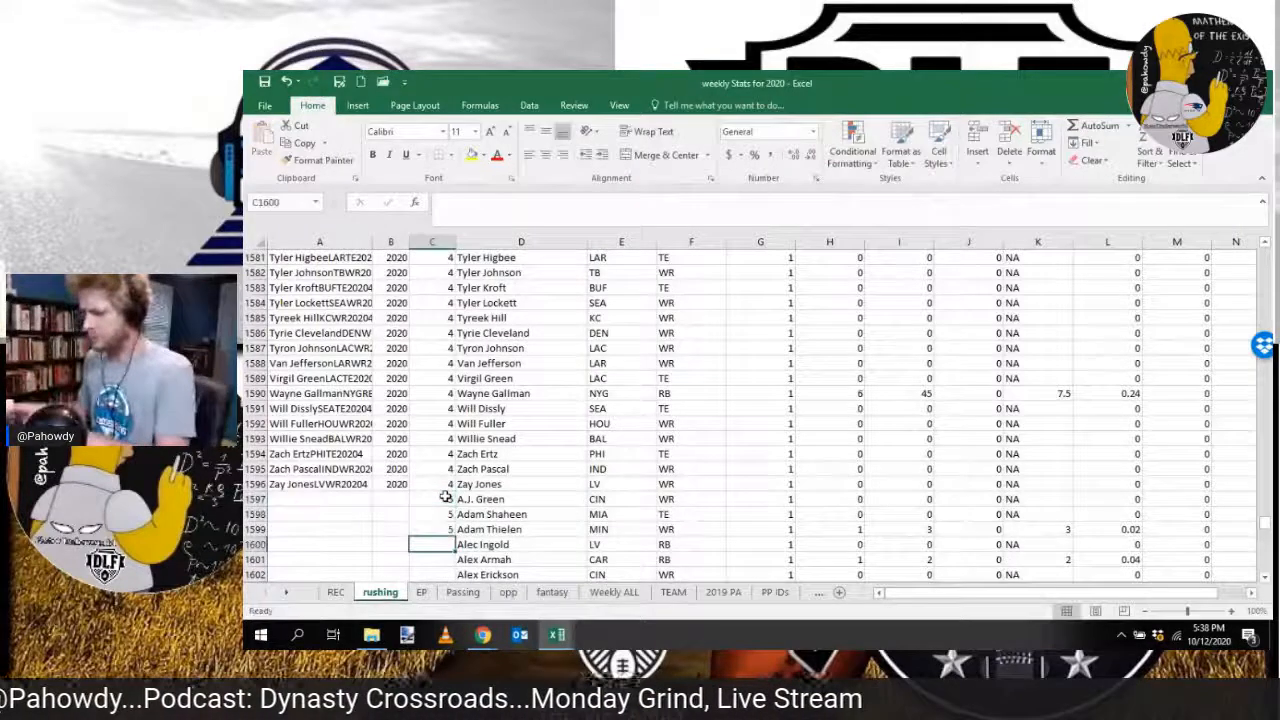
drag(446, 498, 447, 528)
double_click(455, 536)
Step: Fill the year 2020 in column B and the key formula in column A down alongside the new rushing rows
click(400, 485)
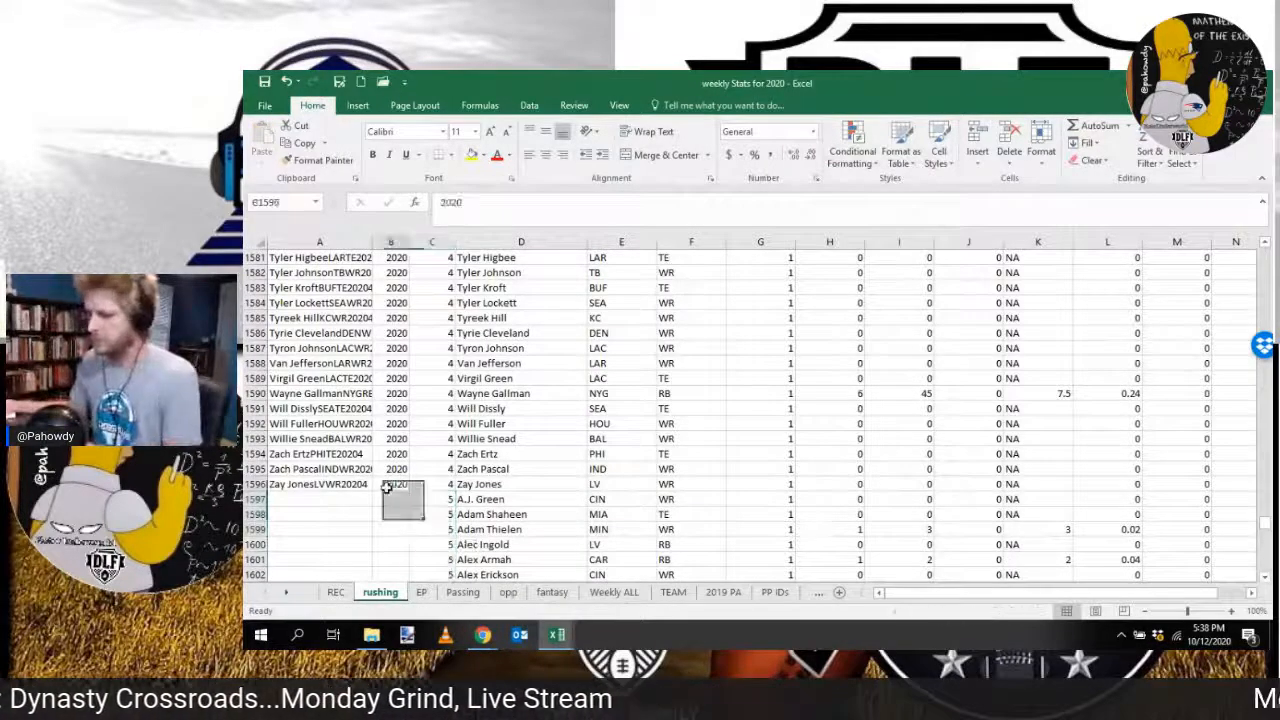
drag(395, 454, 397, 485)
double_click(408, 491)
click(366, 484)
double_click(373, 491)
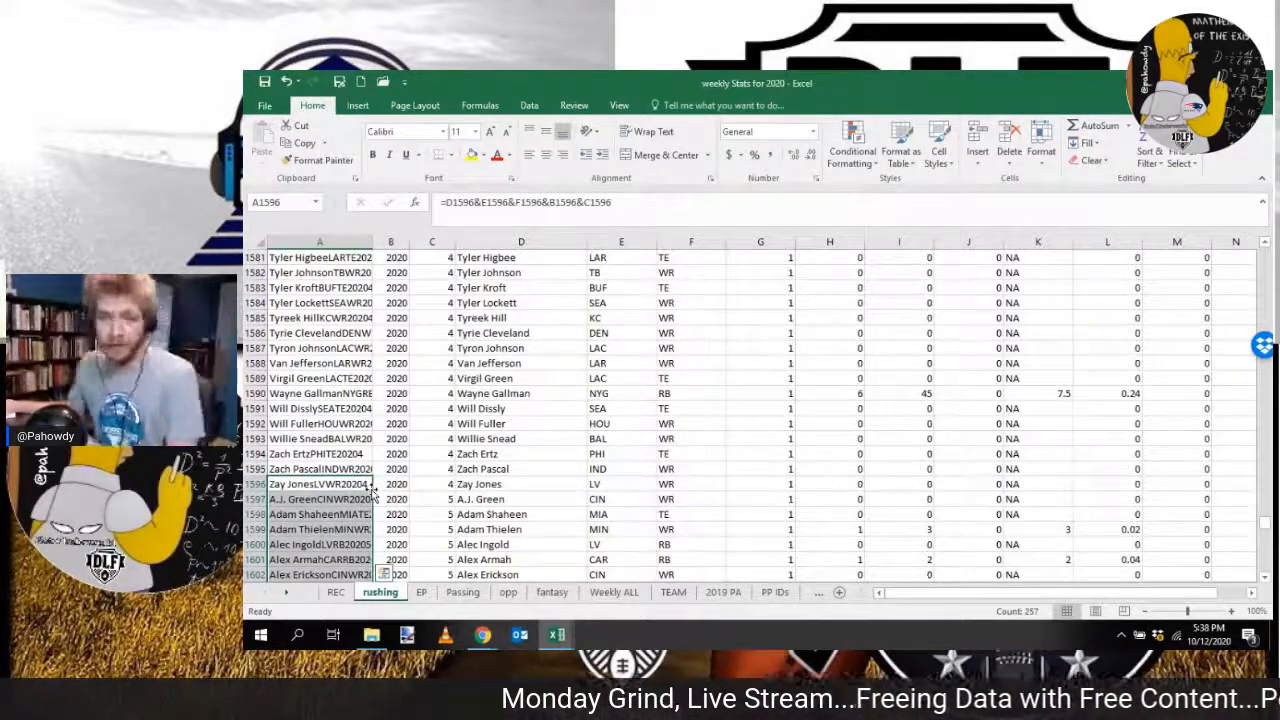
Step: Check the rushing sheet's Week column down to the last data row and select the first empty Player cell below it
click(422, 471)
key(ctrl+shift+Down)
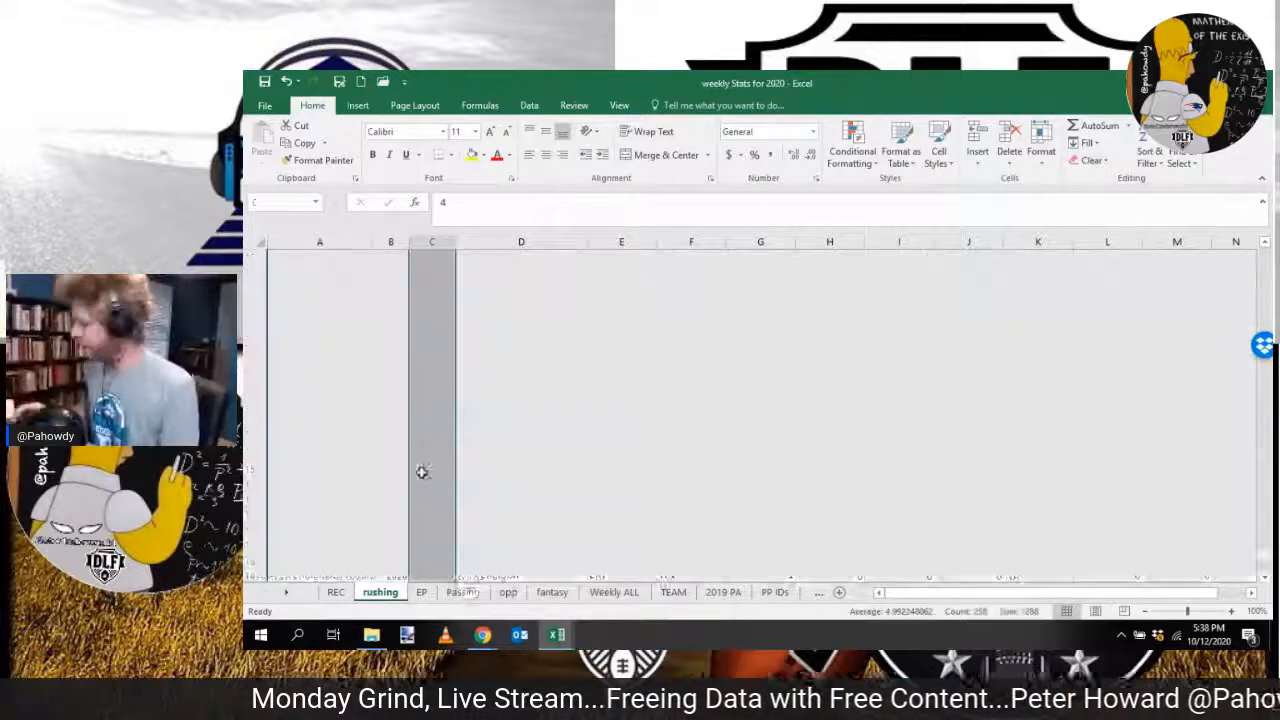
click(491, 441)
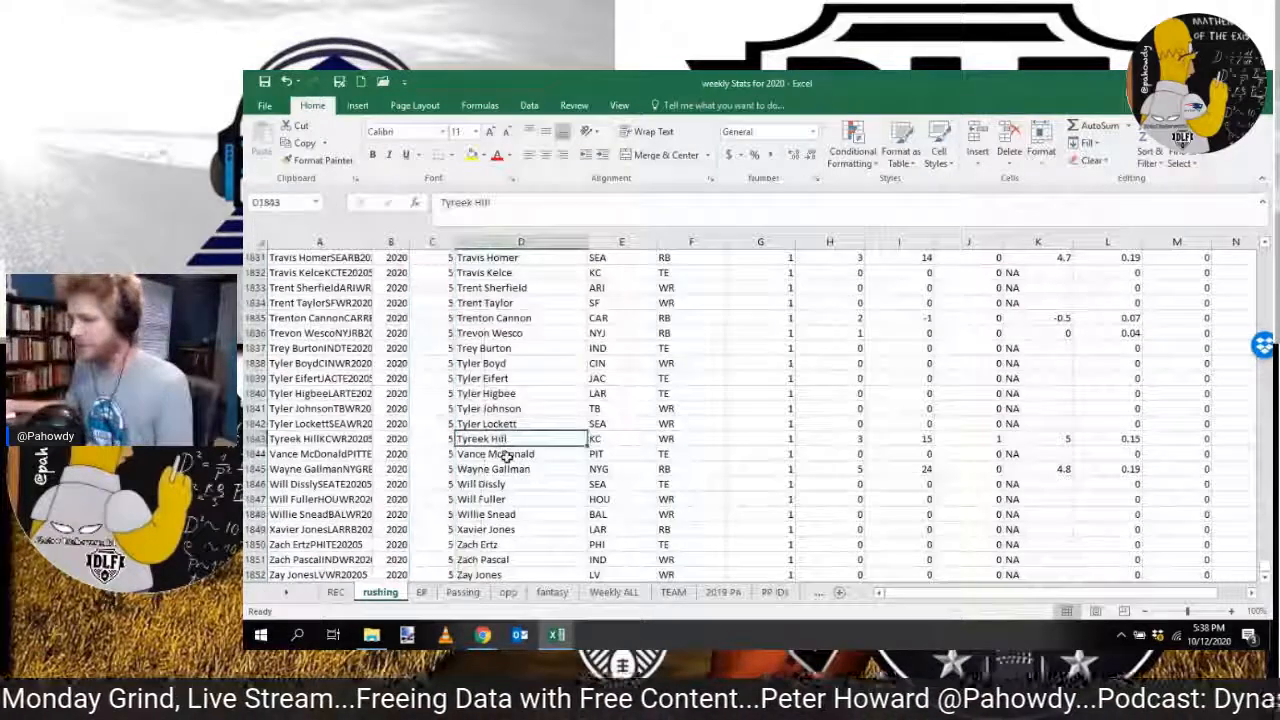
scroll(491, 441, down, 2)
click(481, 501)
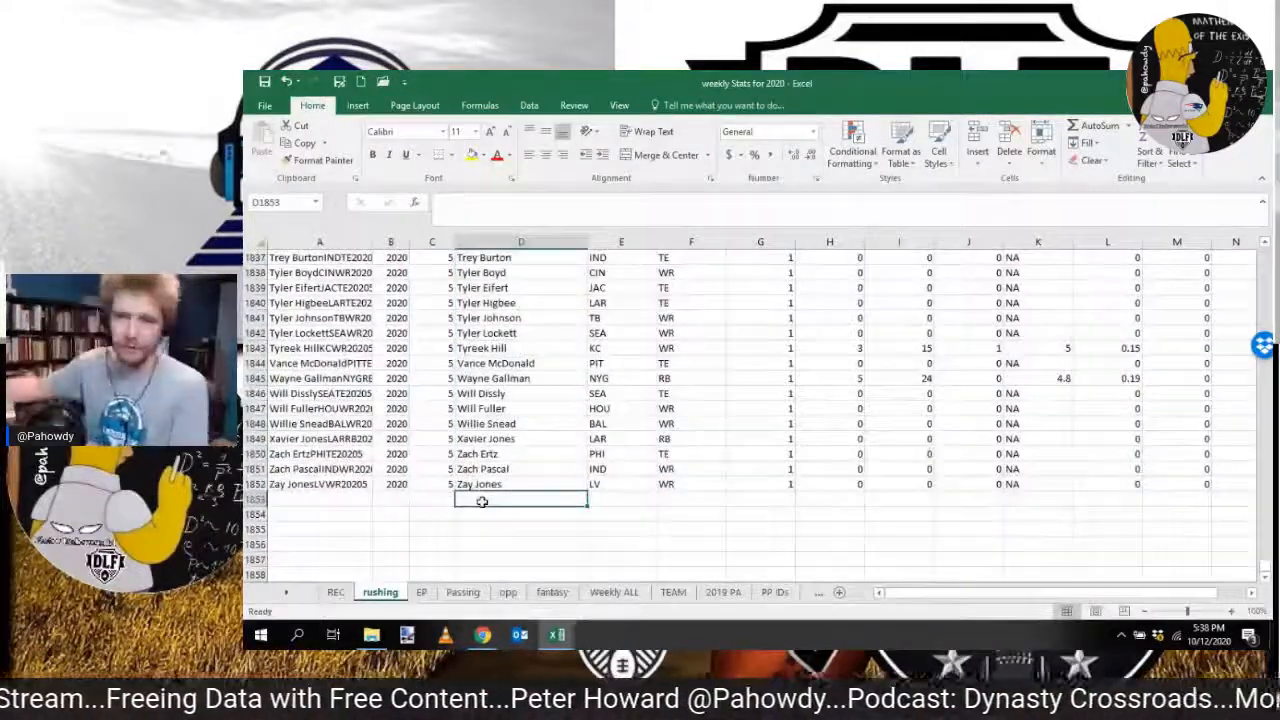